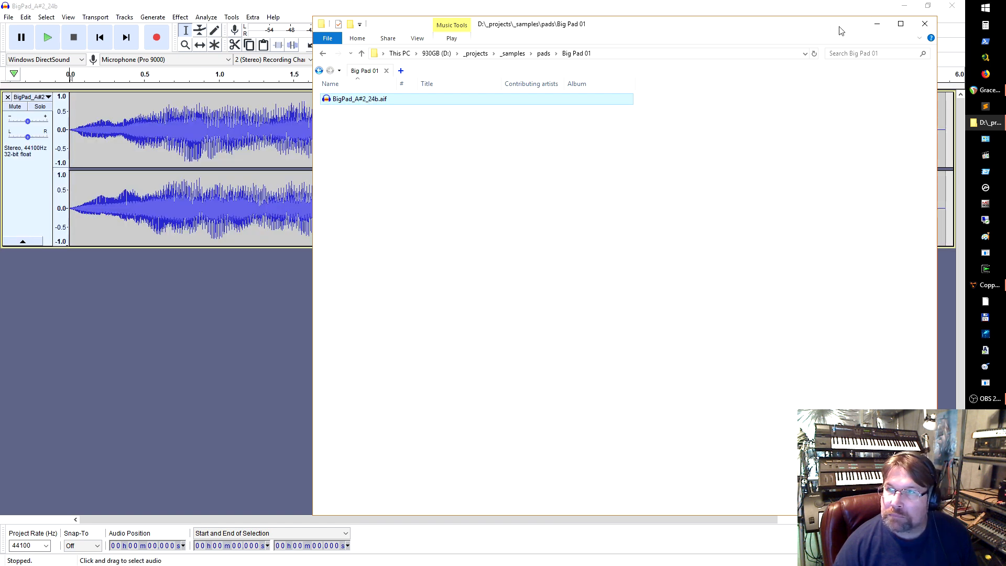
# - Minimize the file browser and play the BigPad sample in a loop, then stop playback
pyautogui.click(877, 24)
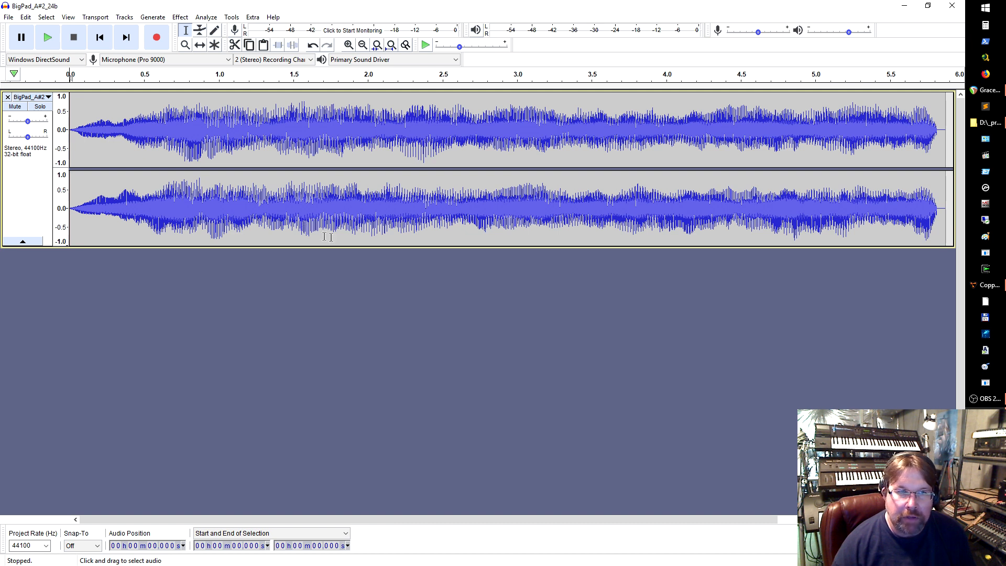
pyautogui.press('shift')
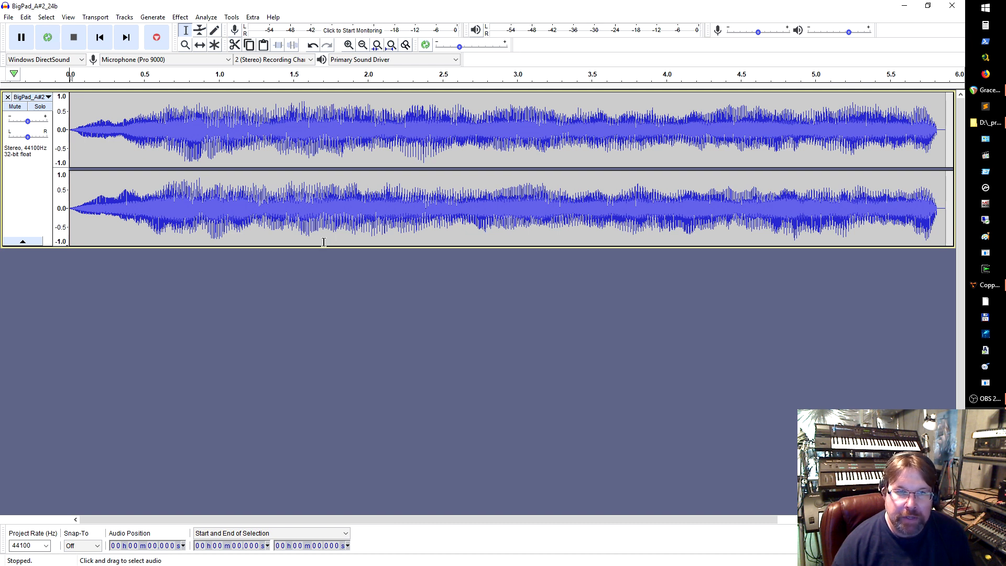
pyautogui.hotkey('shift', 'space')
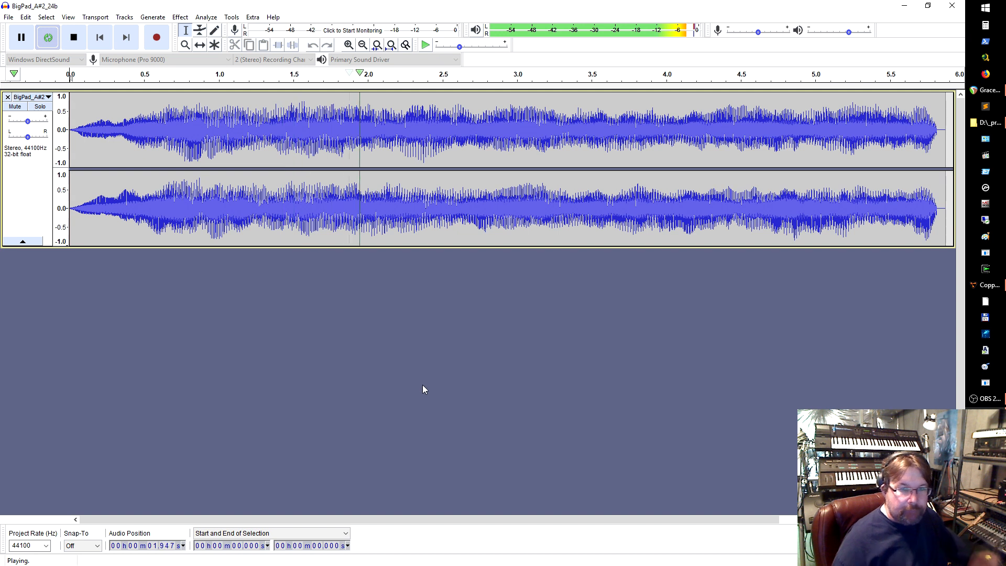
pyautogui.press('space')
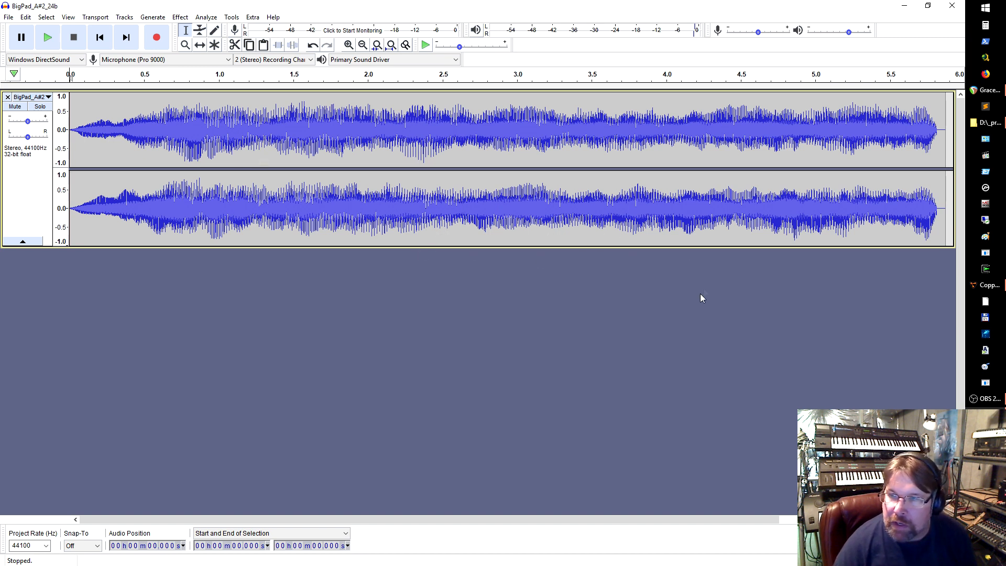
# - Place the edit cursor near the middle of the stereo track, at about 3.007 s
pyautogui.click(216, 153)
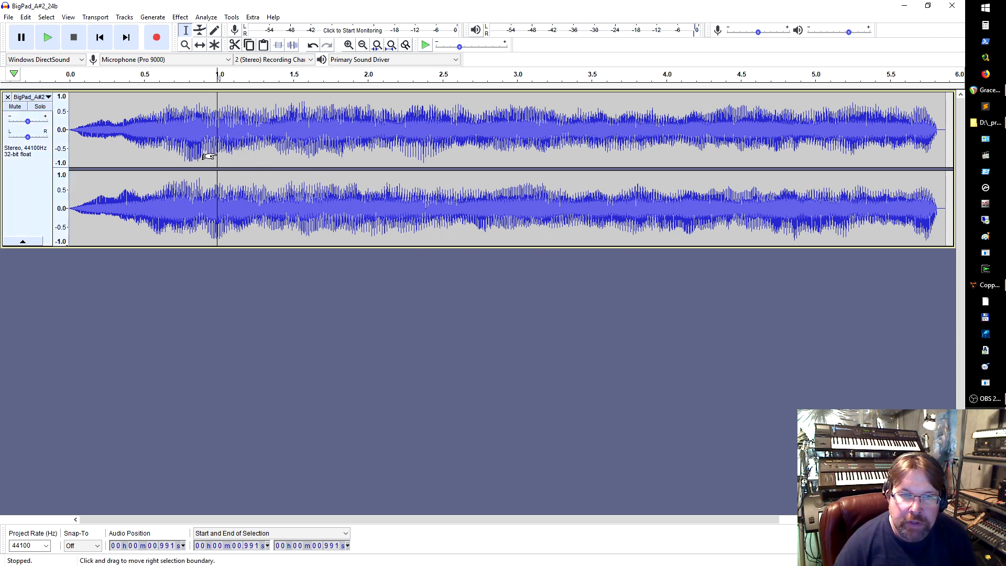
pyautogui.click(861, 183)
pyautogui.click(461, 184)
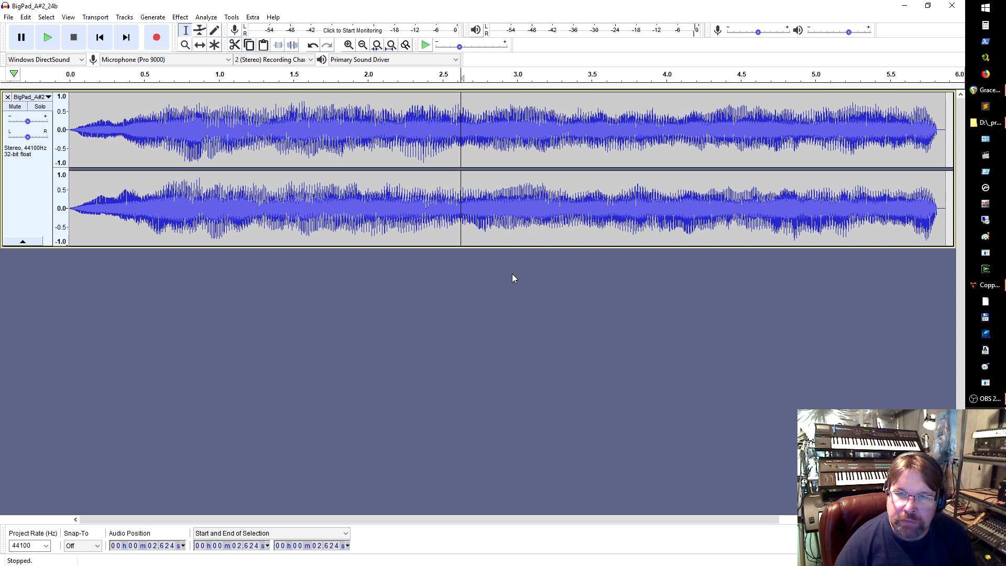
pyautogui.click(754, 224)
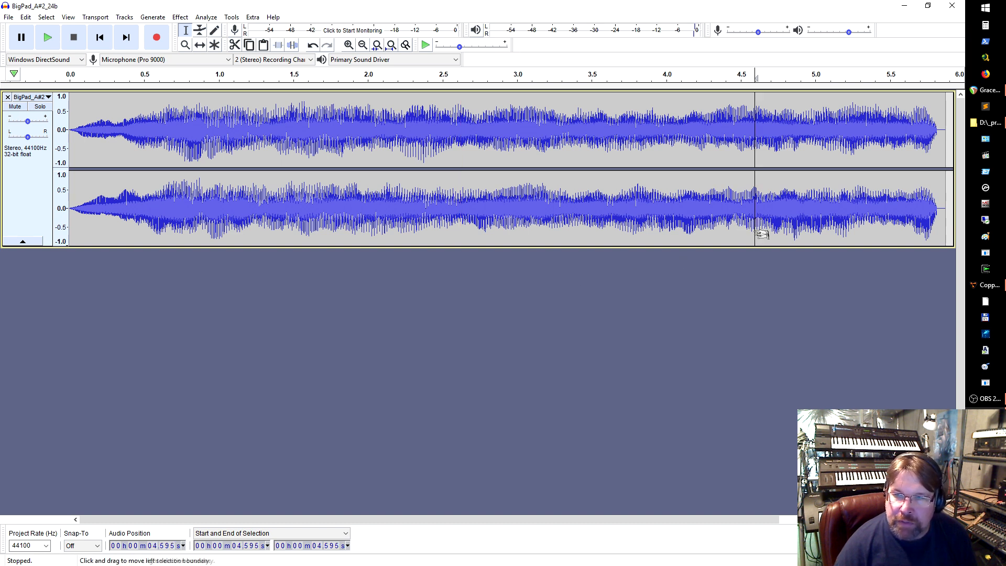
pyautogui.click(748, 230)
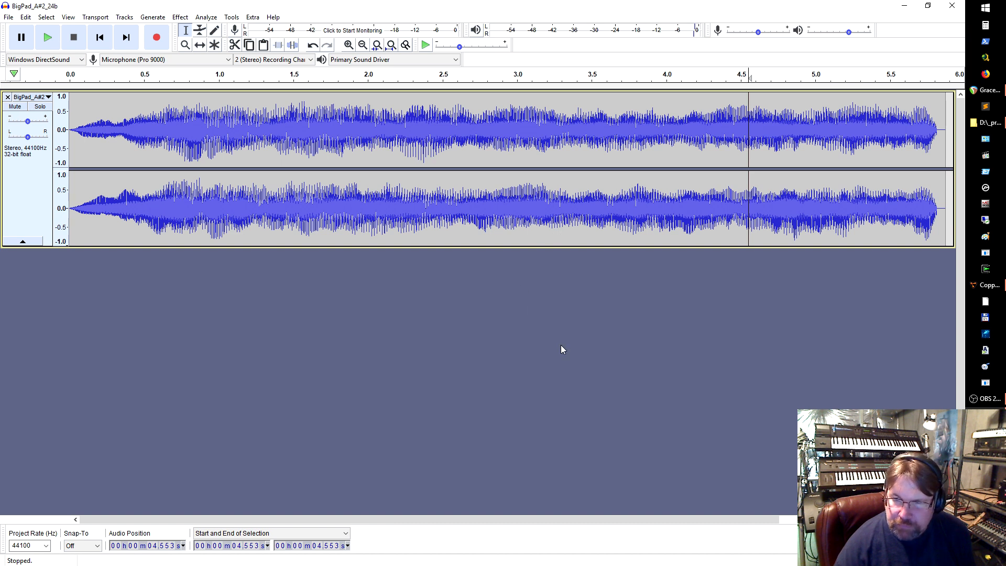
pyautogui.click(518, 201)
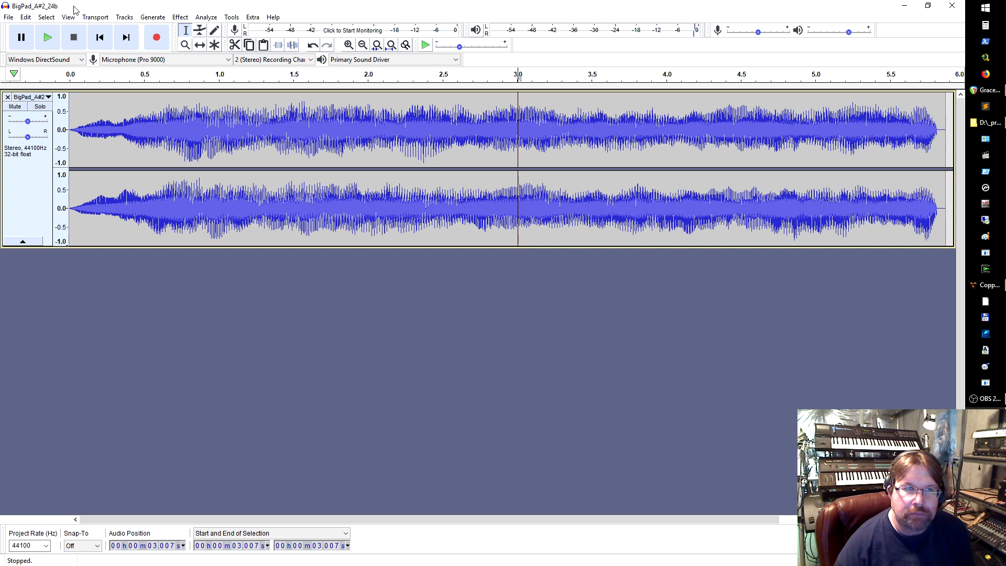
# - Open the keyboard preferences and search the key bindings for "fade"
pyautogui.click(27, 17)
pyautogui.click(73, 181)
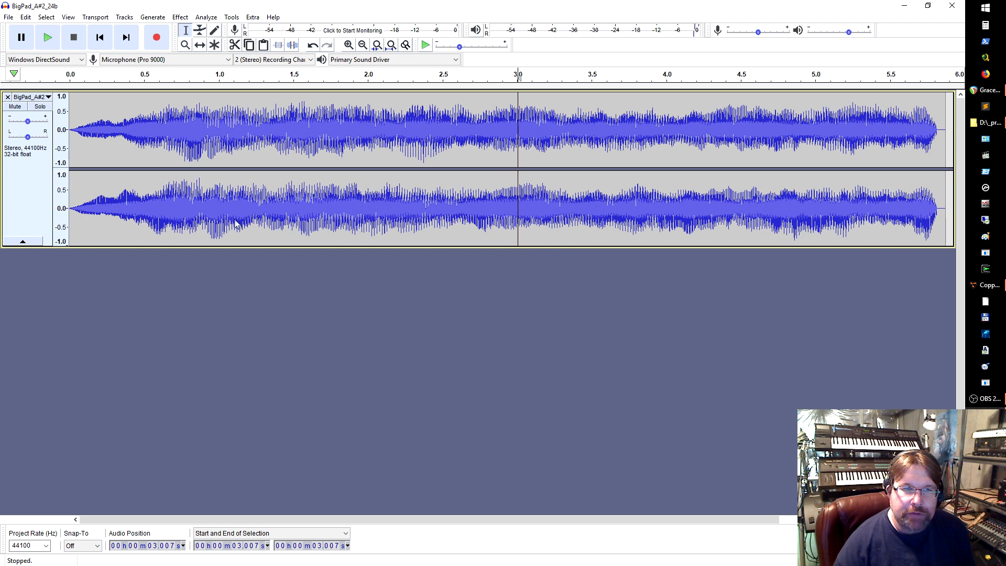
pyautogui.moveTo(425, 170); pyautogui.dragTo(384, 81)
pyautogui.moveTo(587, 321); pyautogui.dragTo(736, 454)
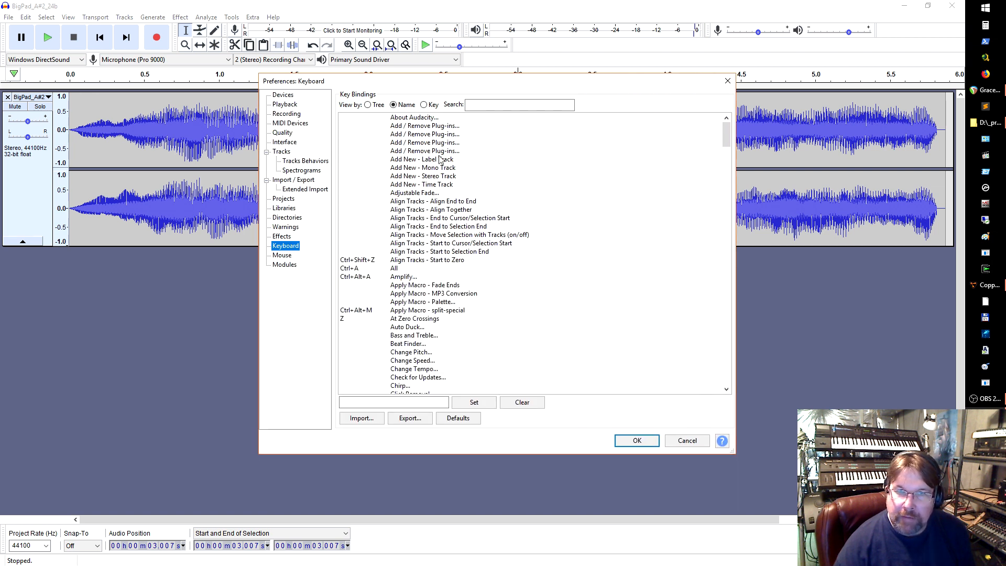
pyautogui.scroll(-5, 378, 209)
pyautogui.moveTo(465, 87); pyautogui.dragTo(443, 71)
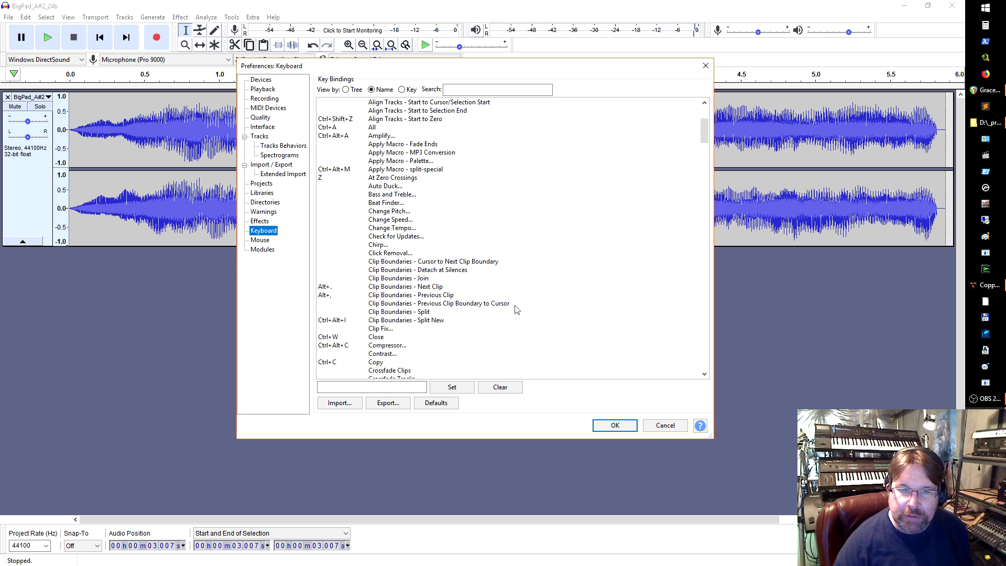
pyautogui.scroll(5, 454, 289)
pyautogui.click(465, 89)
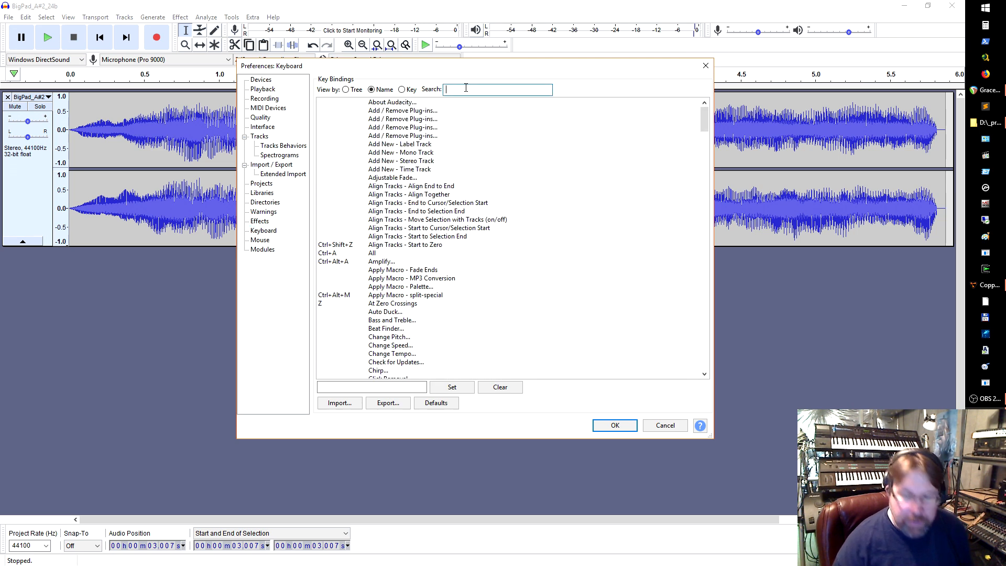
pyautogui.write('fade')
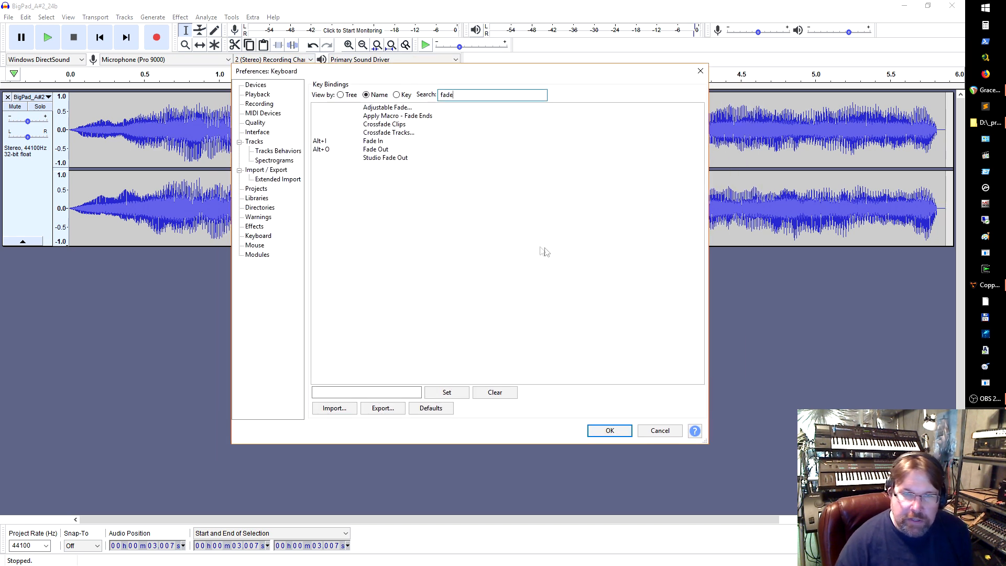
# - Select the Fade In command to examine its shortcut, and move the preferences dialog clear of the waveform
pyautogui.click(361, 140)
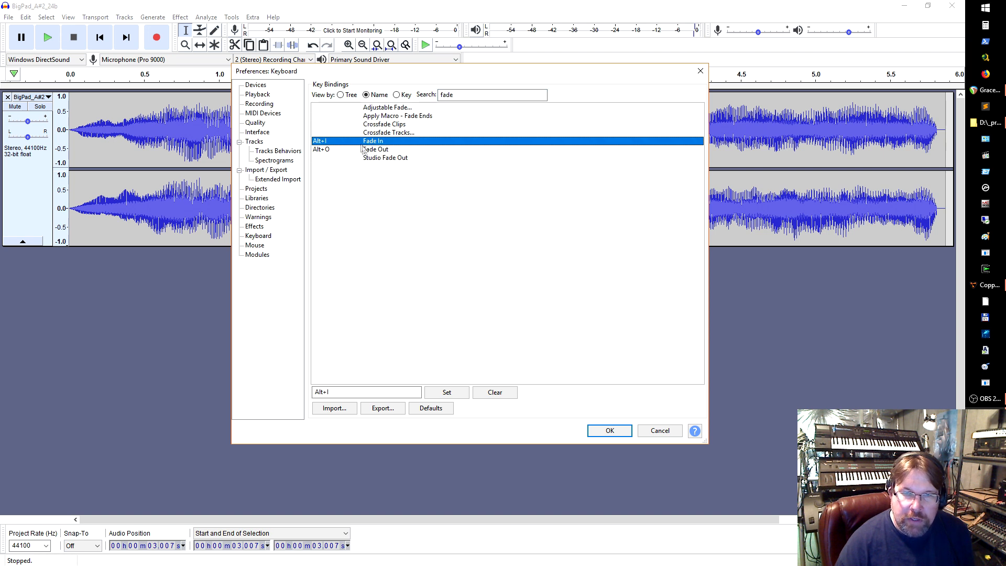
pyautogui.click(319, 392)
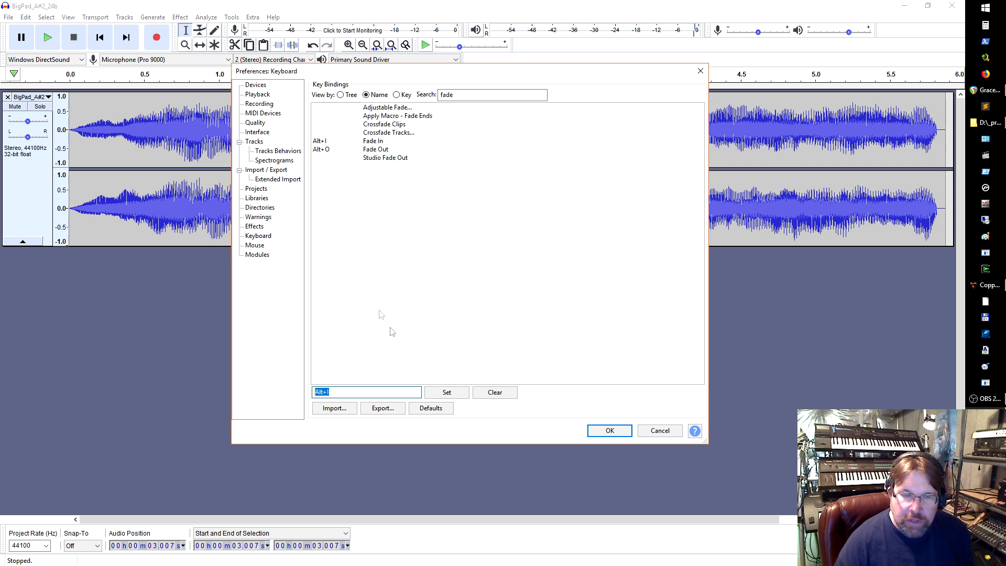
pyautogui.moveTo(363, 391); pyautogui.dragTo(314, 382)
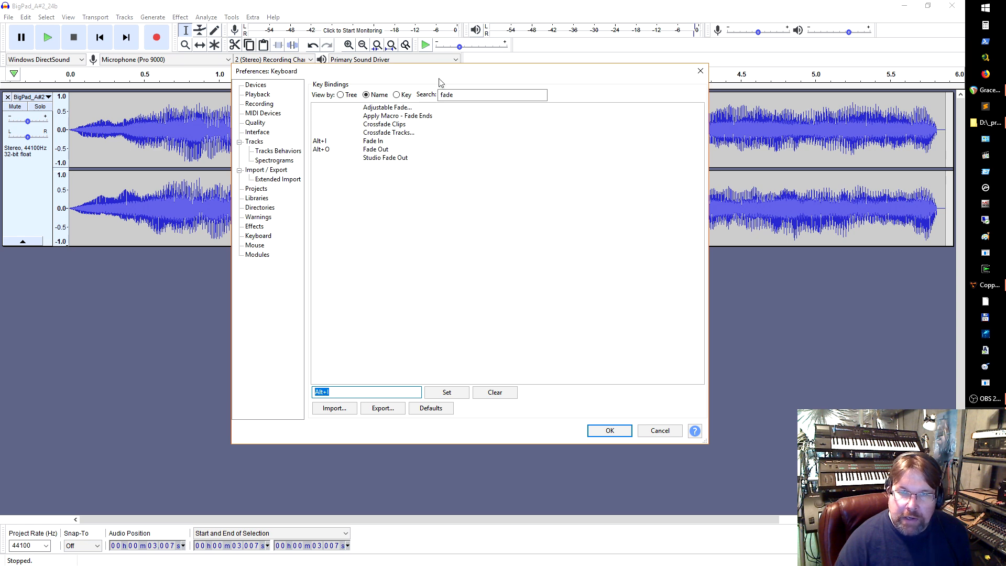
pyautogui.moveTo(439, 79); pyautogui.dragTo(412, 89)
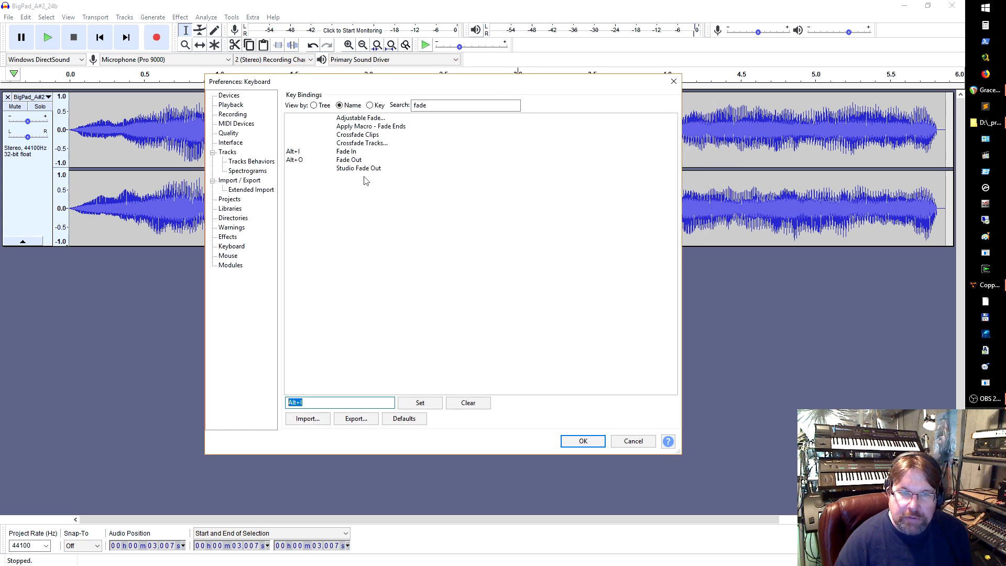
pyautogui.moveTo(465, 78); pyautogui.dragTo(483, 88)
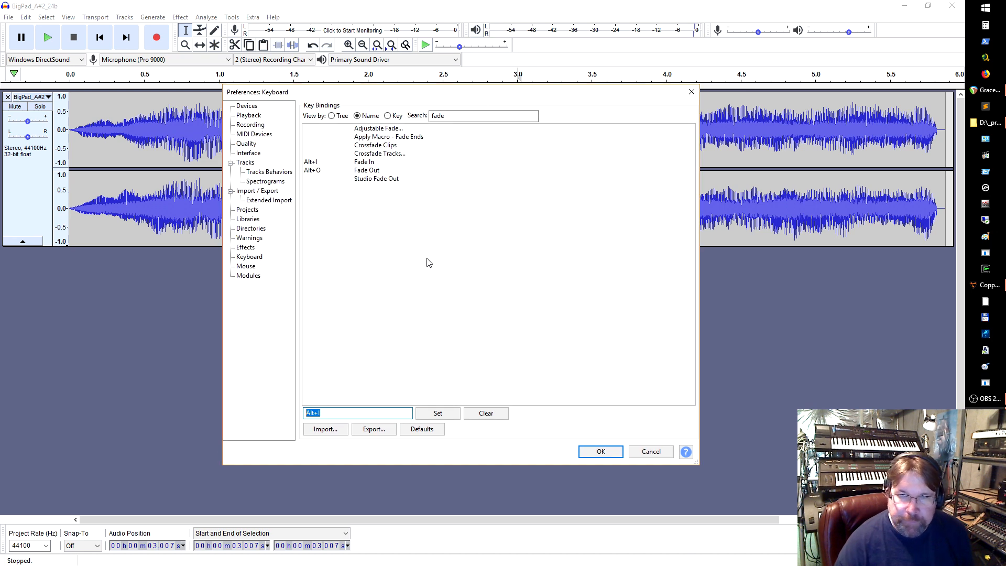
pyautogui.moveTo(448, 97); pyautogui.dragTo(473, 269)
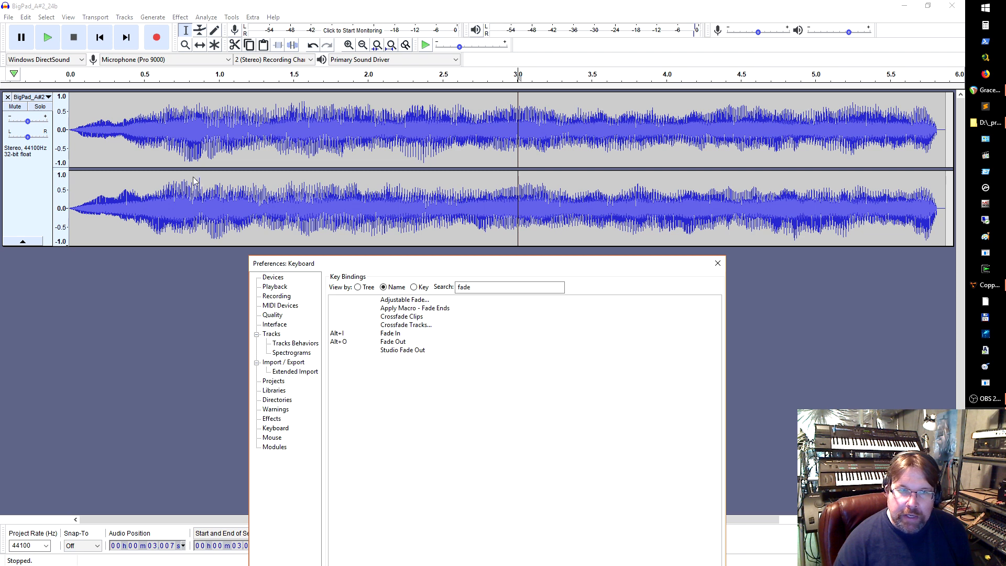
# - Search the key bindings for "zero" to examine the At Zero Crossings shortcut, and close the preferences
pyautogui.moveTo(474, 267); pyautogui.dragTo(481, 128)
pyautogui.click(479, 147)
pyautogui.doubleClick(478, 148)
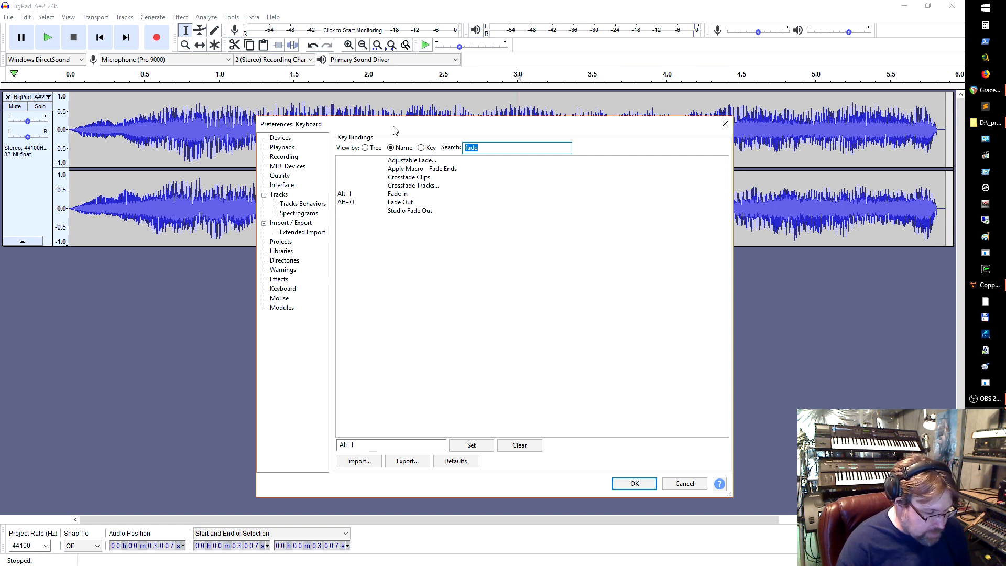
pyautogui.write('zero')
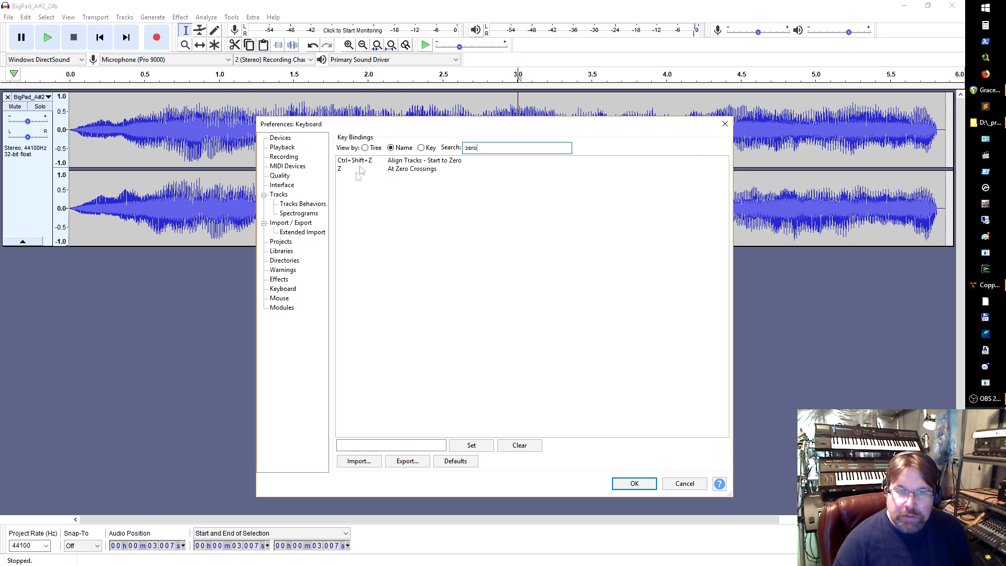
pyautogui.moveTo(403, 127); pyautogui.dragTo(438, 275)
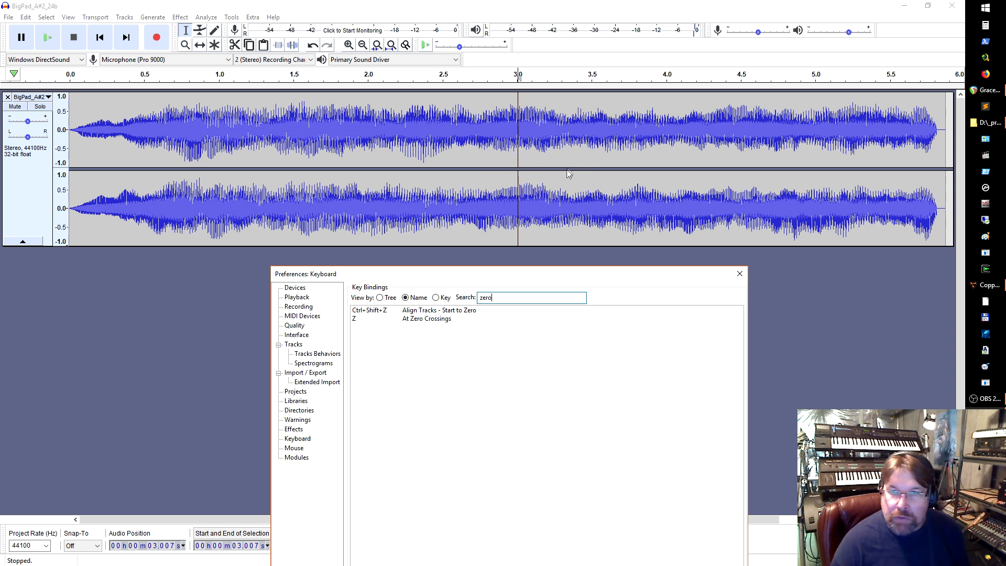
pyautogui.write('¬')
pyautogui.moveTo(658, 269); pyautogui.dragTo(602, 116)
pyautogui.click(683, 122)
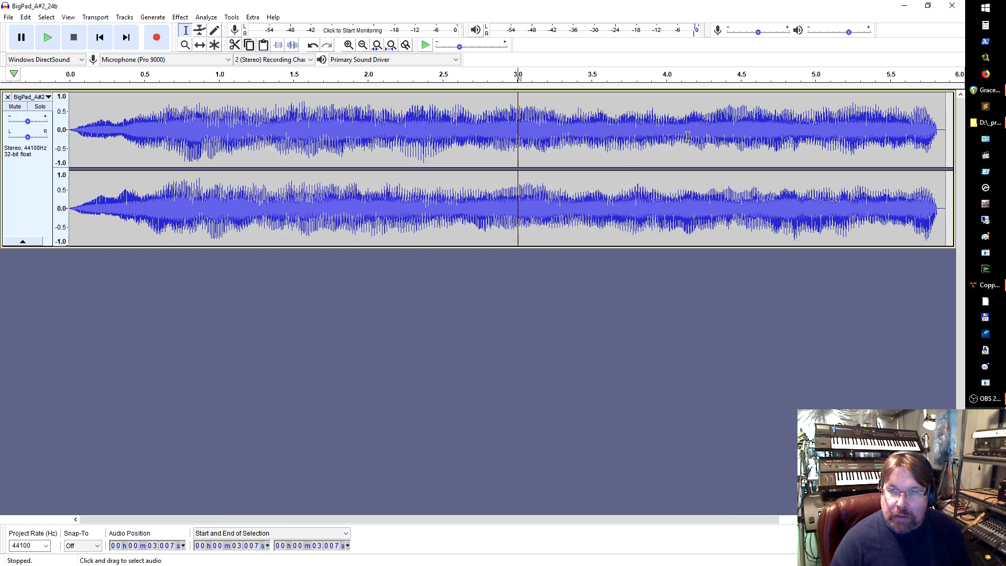
# - Place the cursor at about 3.005 s and snap it to the nearest zero crossing
pyautogui.scroll(7, 518, 209)
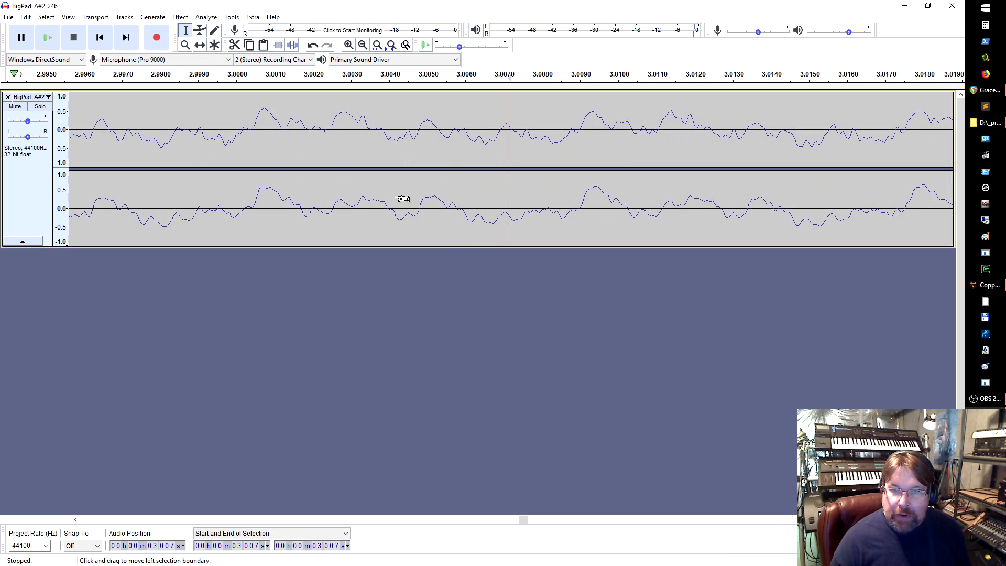
pyautogui.scroll(2, 405, 199)
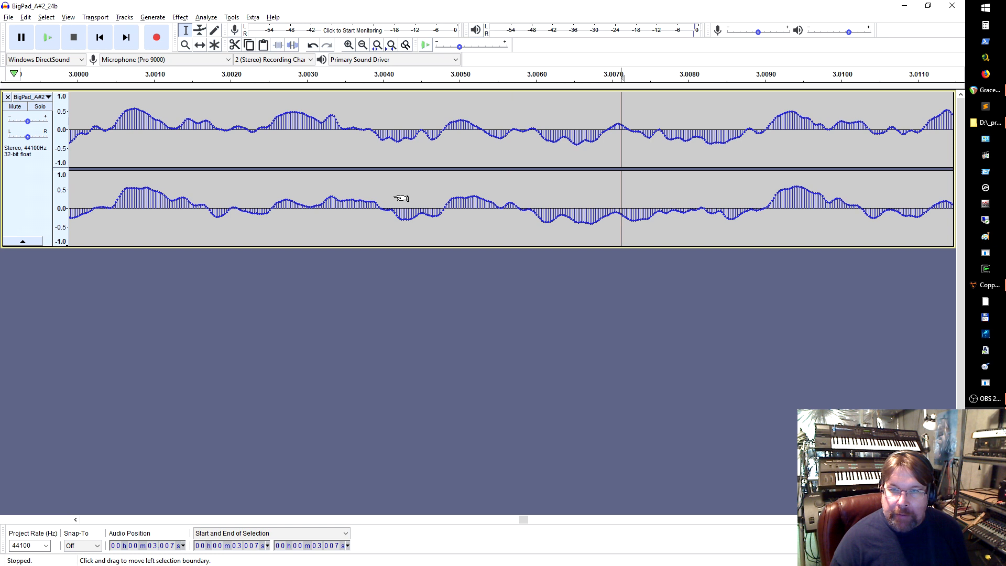
pyautogui.click(465, 172)
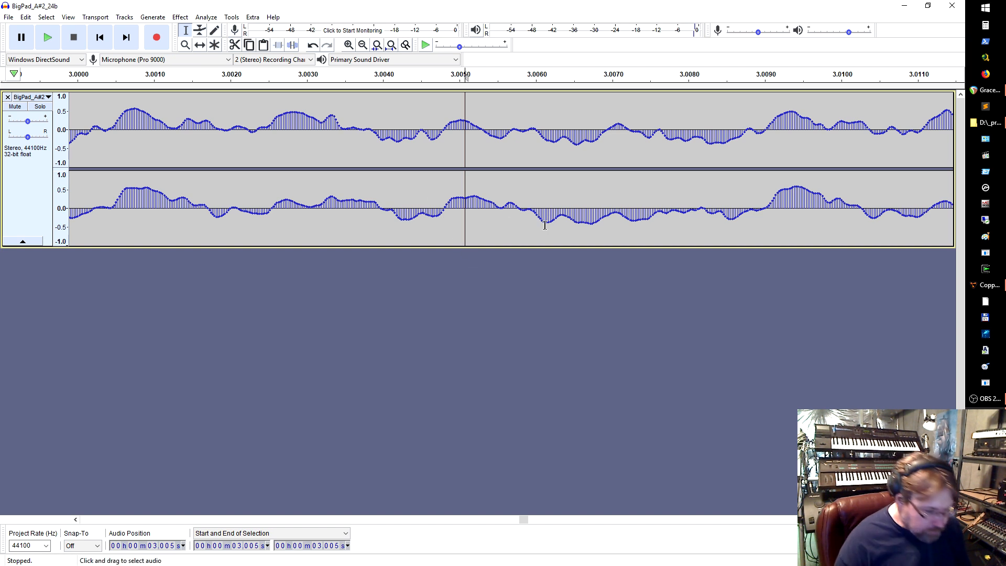
pyautogui.press('z')
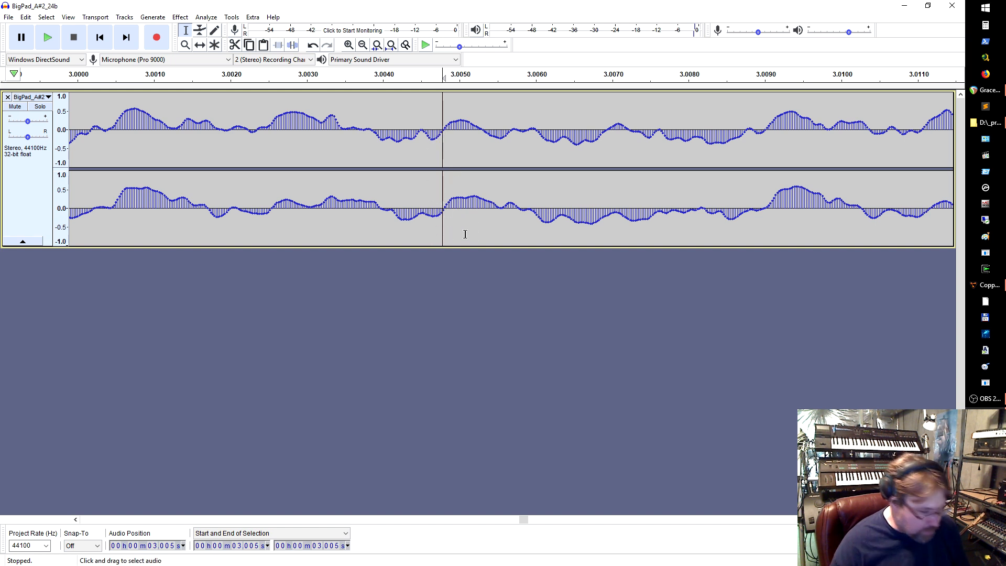
pyautogui.keyDown('ctrl'); pyautogui.scroll(3, 486, 233); pyautogui.keyUp('ctrl')
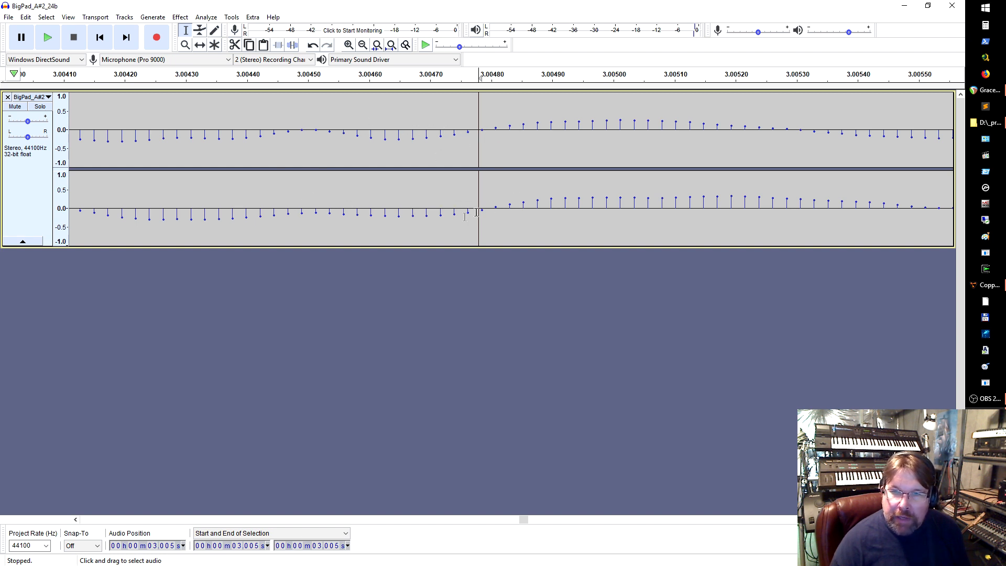
pyautogui.scroll(-5, 498, 175)
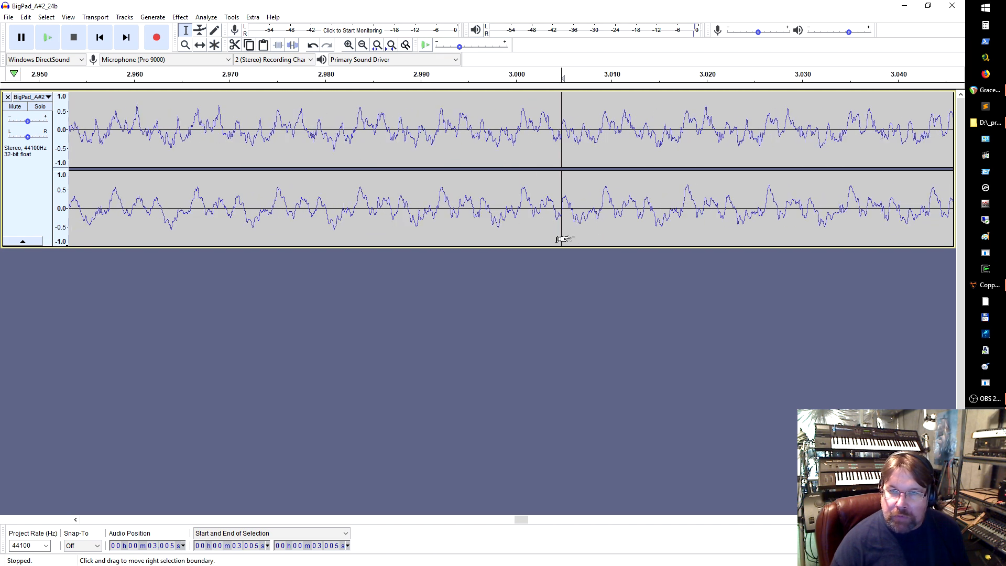
pyautogui.scroll(-4, 589, 283)
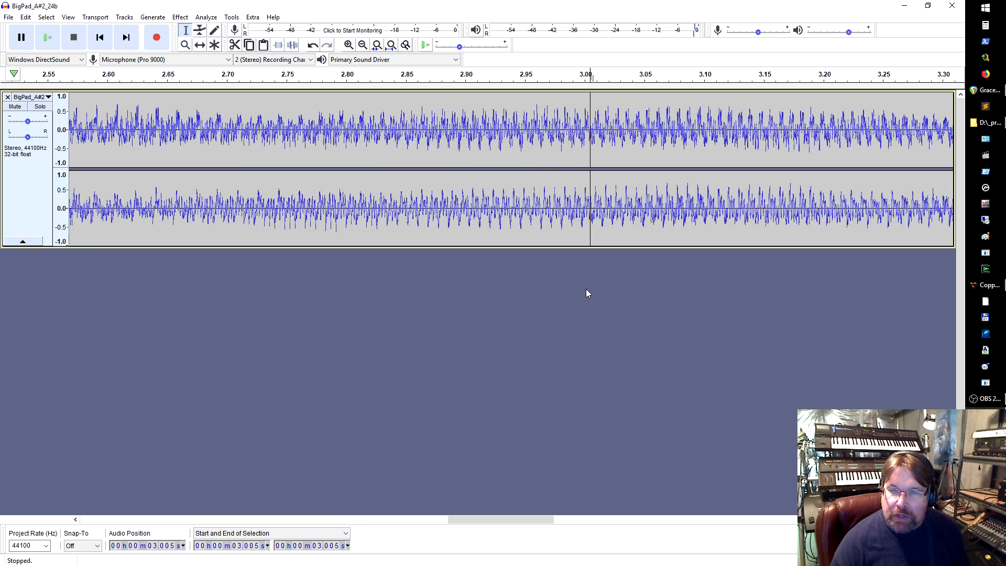
pyautogui.scroll(-2, 564, 278)
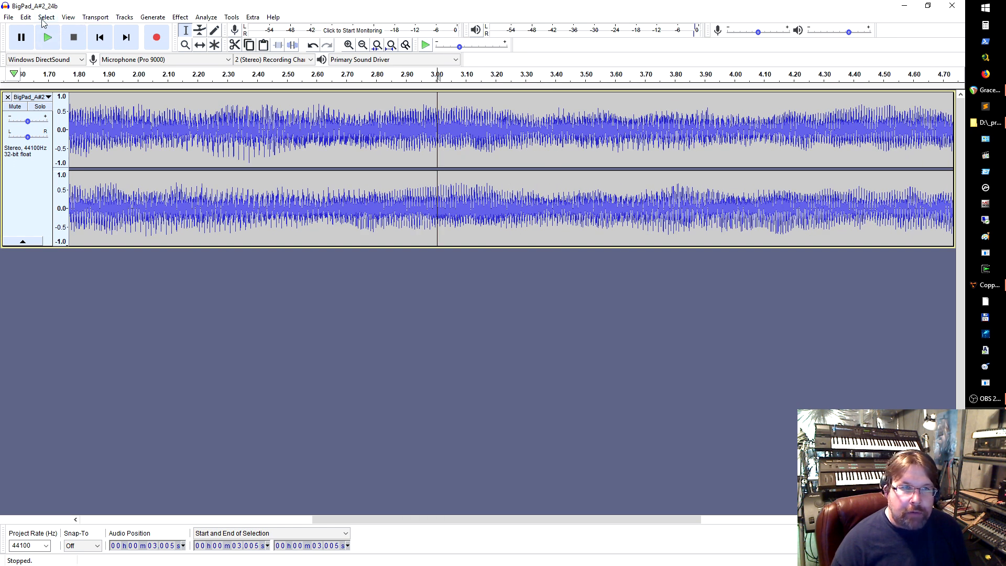
# - Reopen the keyboard preferences and look up the bindings by key for the hotkey K
pyautogui.hotkey('ctrl', 'p')
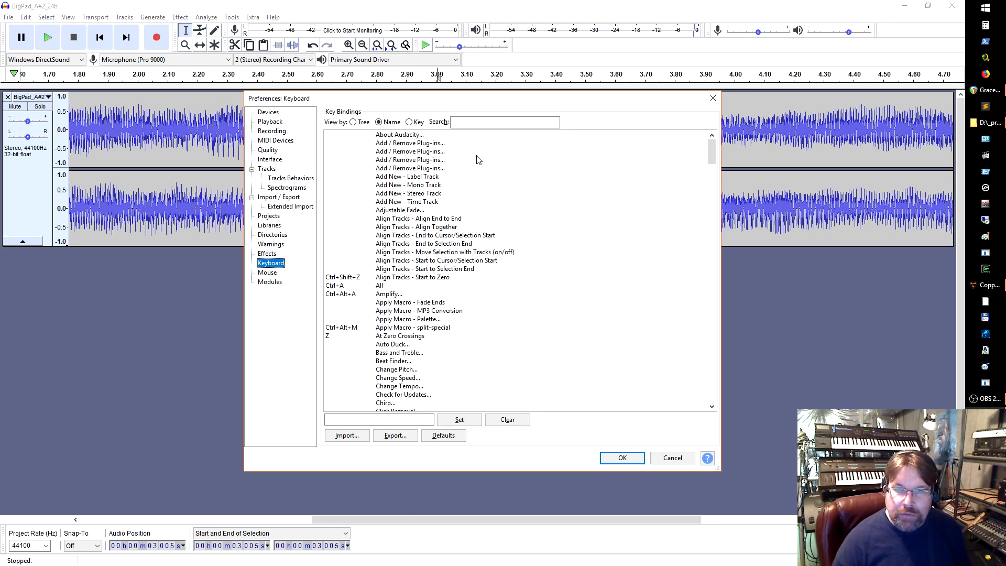
pyautogui.moveTo(497, 113); pyautogui.dragTo(472, 214)
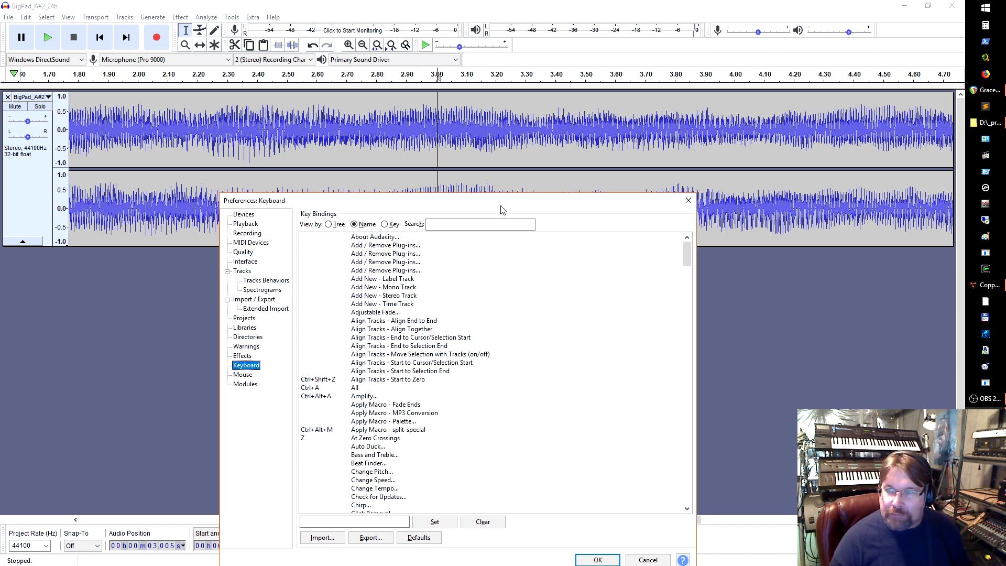
pyautogui.moveTo(501, 209); pyautogui.dragTo(540, 185)
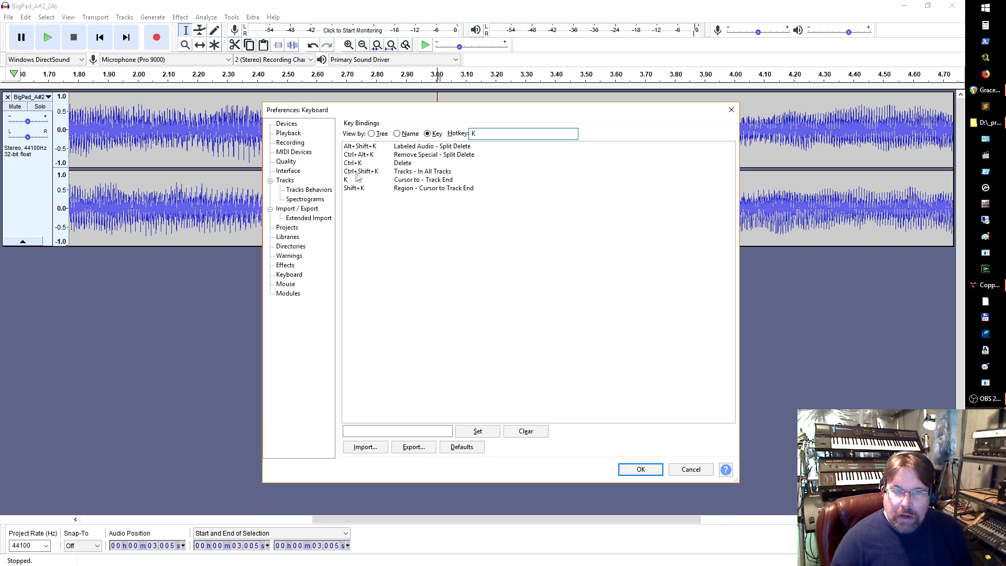
# - Select the Region - Cursor to Track End binding to examine its shortcut, moving the preferences dialog aside to compare with the waveform
pyautogui.click(361, 190)
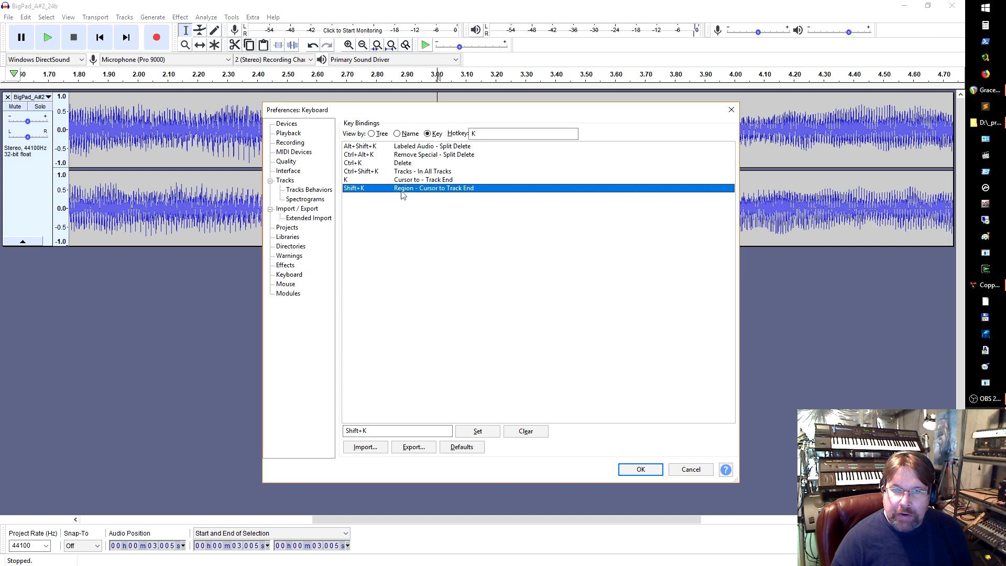
pyautogui.moveTo(512, 113); pyautogui.dragTo(457, 126)
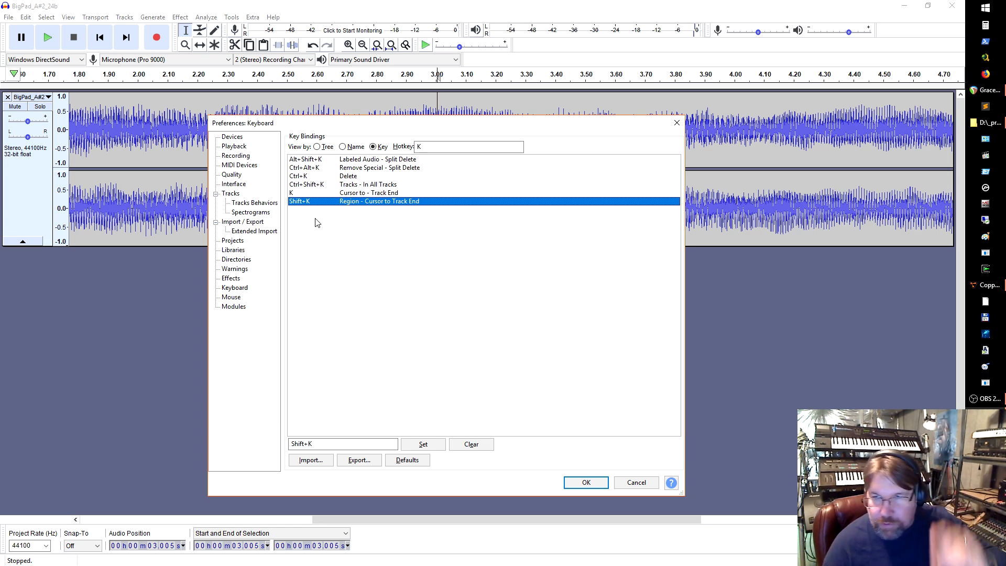
pyautogui.moveTo(483, 126); pyautogui.dragTo(459, 289)
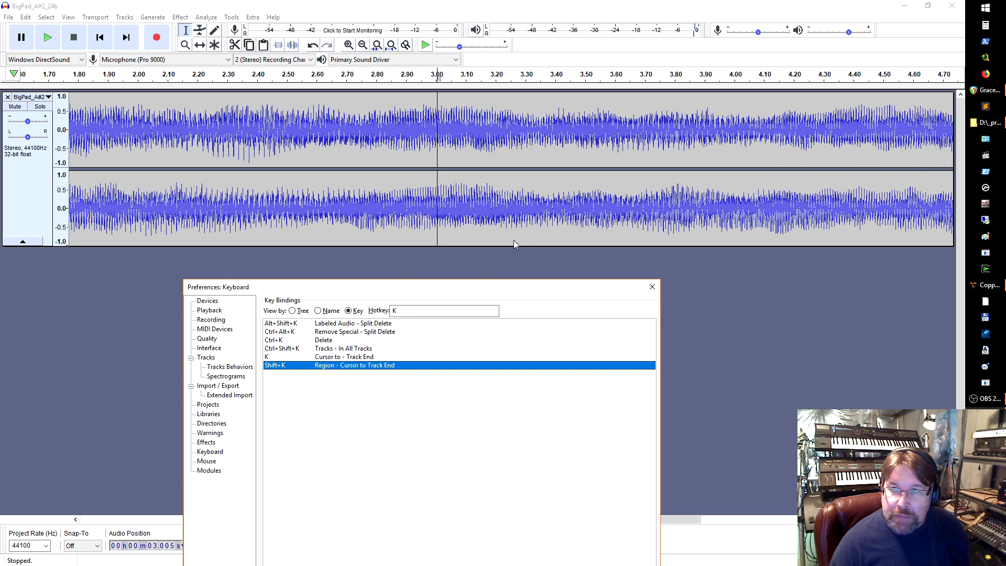
pyautogui.moveTo(432, 298); pyautogui.dragTo(465, 146)
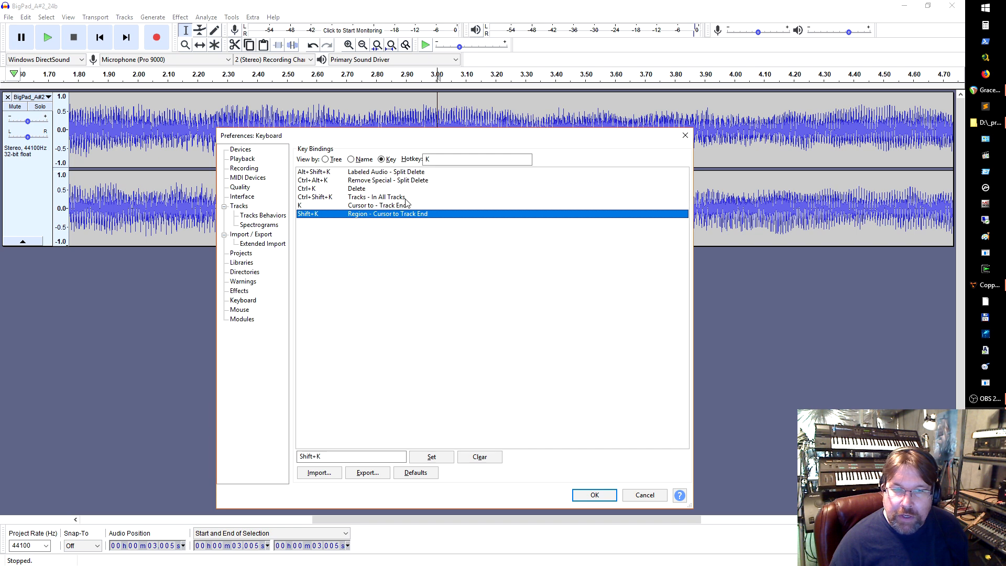
pyautogui.moveTo(359, 145); pyautogui.dragTo(375, 275)
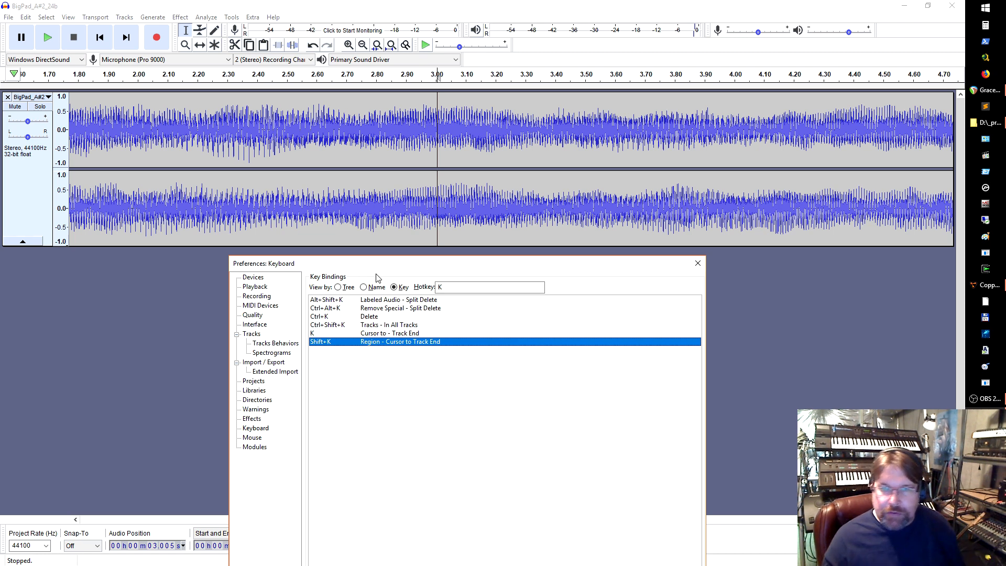
pyautogui.moveTo(441, 265); pyautogui.dragTo(477, 115)
# - Look up the bindings for the hotkey I and examine the Clip Boundaries - Split New shortcut alongside the waveform
pyautogui.doubleClick(460, 135)
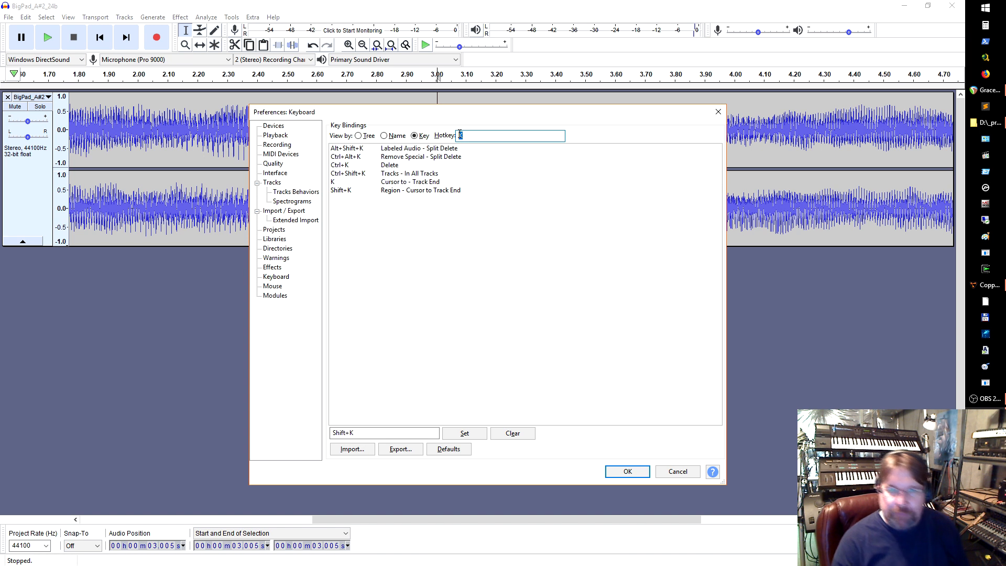
pyautogui.press('BackSpace')
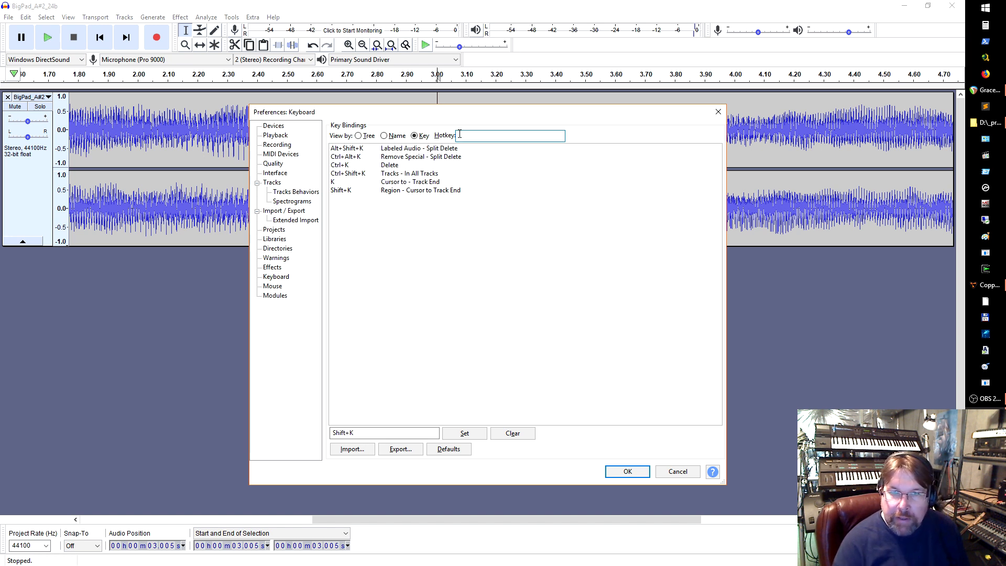
pyautogui.write('i')
pyautogui.click(455, 156)
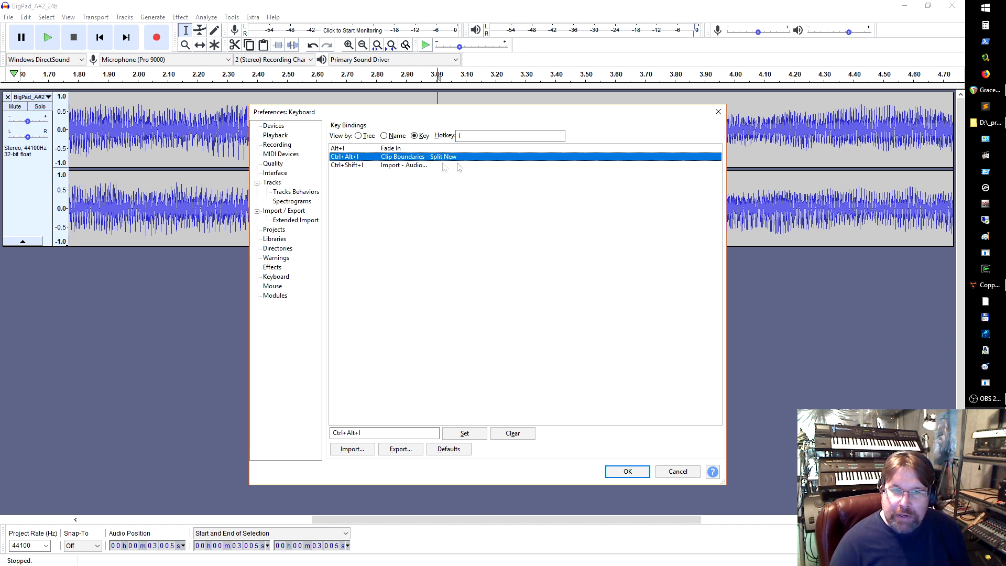
pyautogui.moveTo(486, 117); pyautogui.dragTo(481, 262)
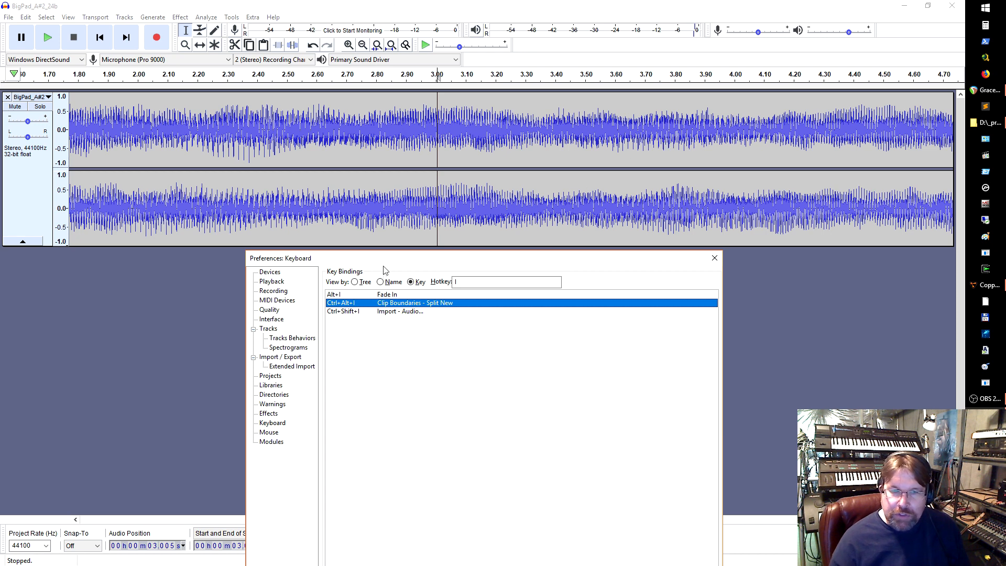
pyautogui.moveTo(401, 264); pyautogui.dragTo(381, 102)
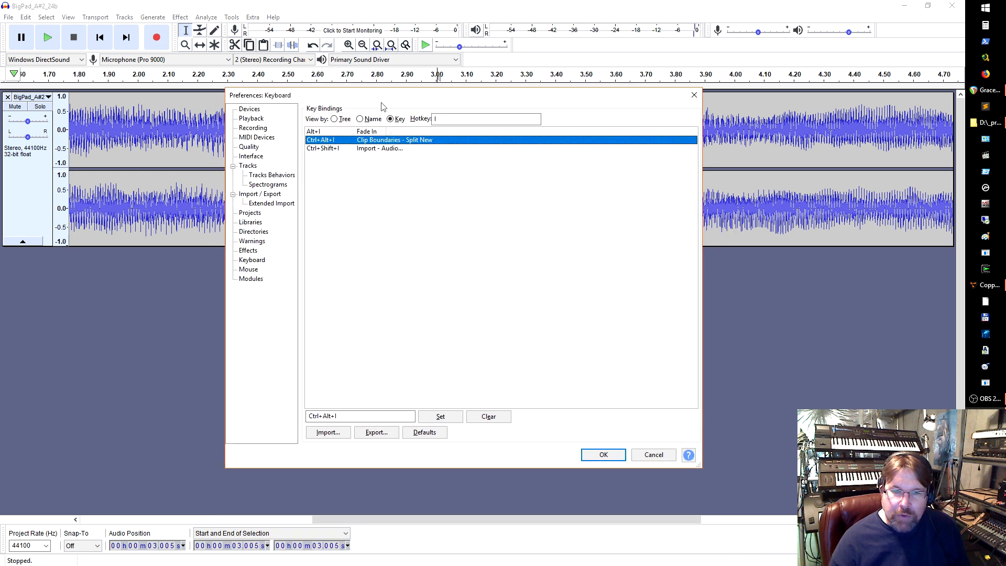
pyautogui.click(373, 418)
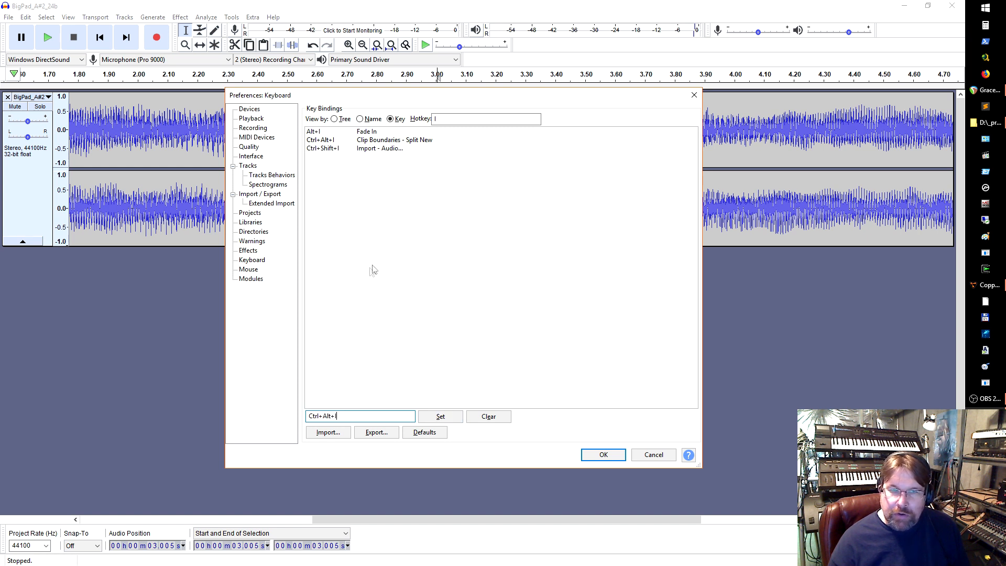
pyautogui.click(400, 140)
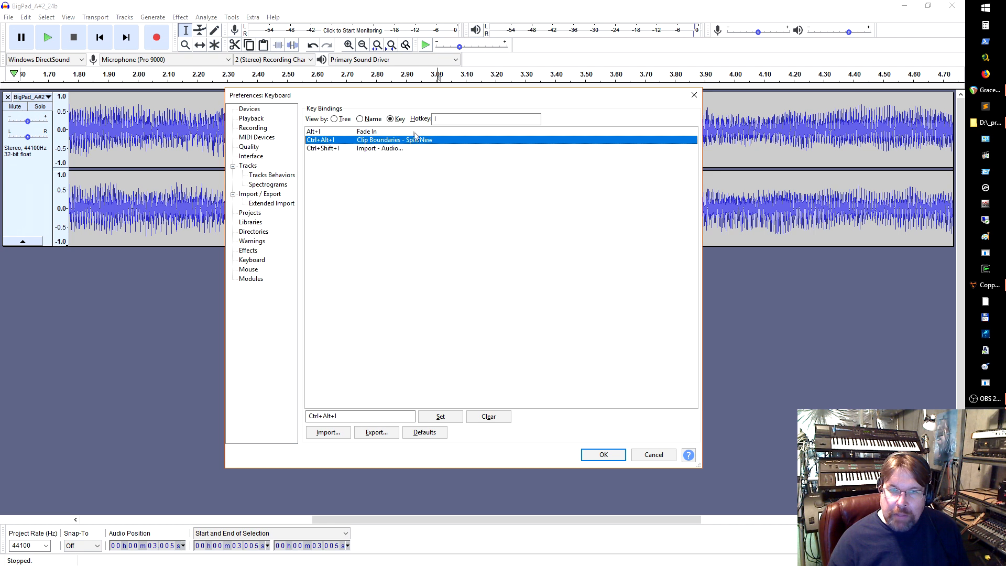
pyautogui.moveTo(443, 96); pyautogui.dragTo(465, 302)
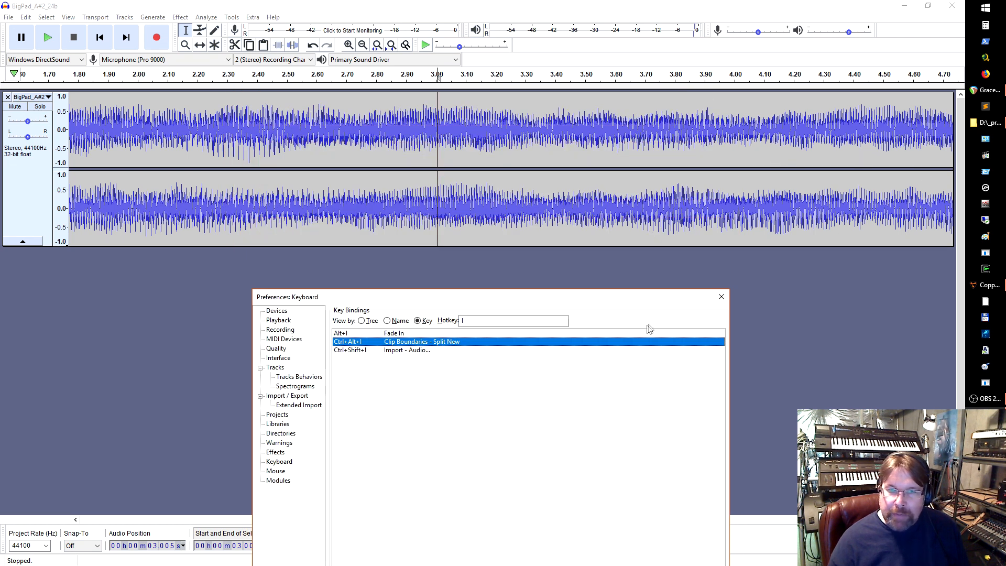
pyautogui.moveTo(585, 298); pyautogui.dragTo(597, 118)
# - Search the key bindings by name for "zer" to examine the zero crossing shortcut, and cancel the preferences
pyautogui.click(487, 138)
pyautogui.click(398, 139)
pyautogui.write('zer')
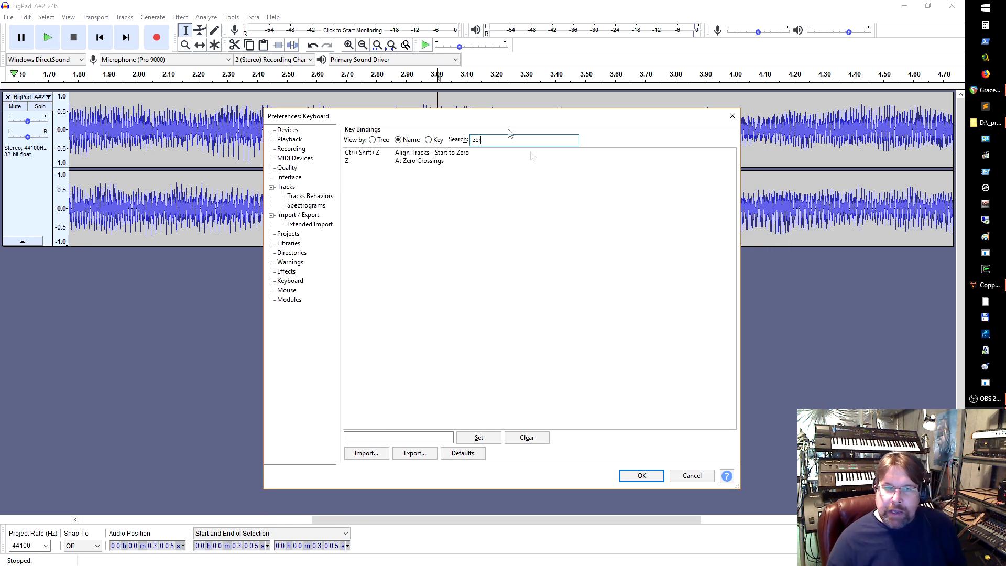
pyautogui.moveTo(510, 120); pyautogui.dragTo(515, 246)
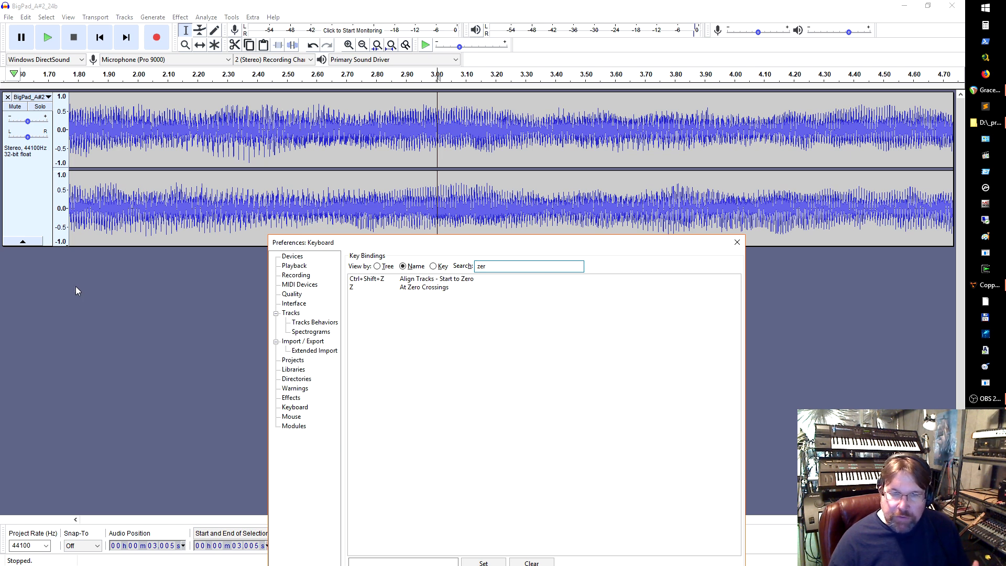
pyautogui.moveTo(412, 241); pyautogui.dragTo(386, 129)
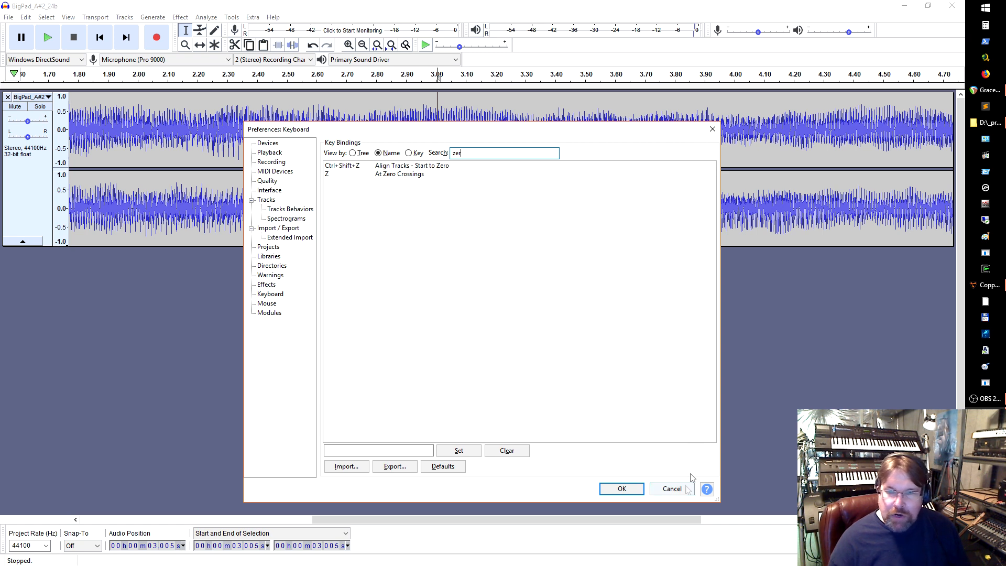
pyautogui.click(672, 489)
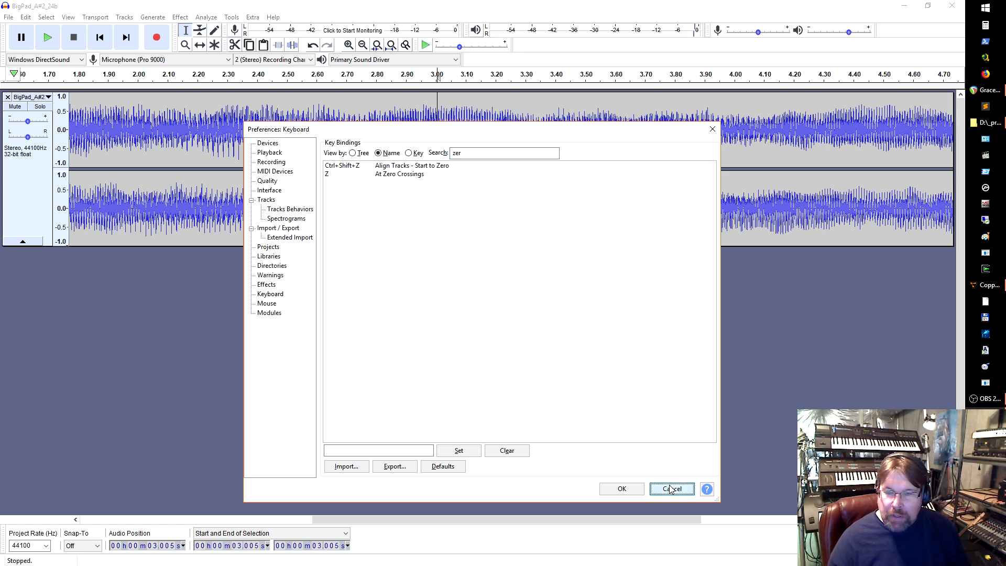
# - Place the cursor at about 5.536 s and examine the fading end of the sample up close
pyautogui.scroll(-2, 486, 186)
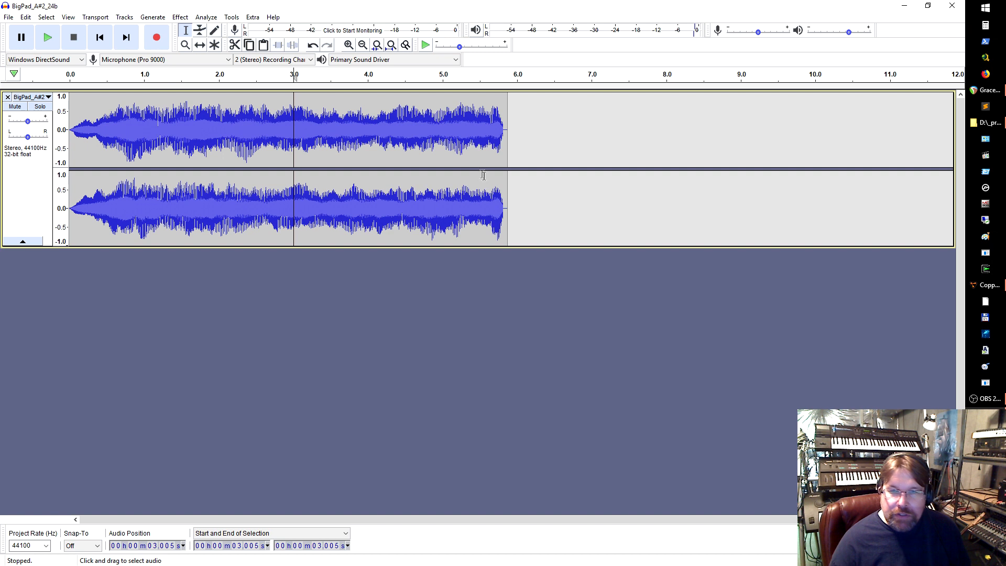
pyautogui.click(482, 196)
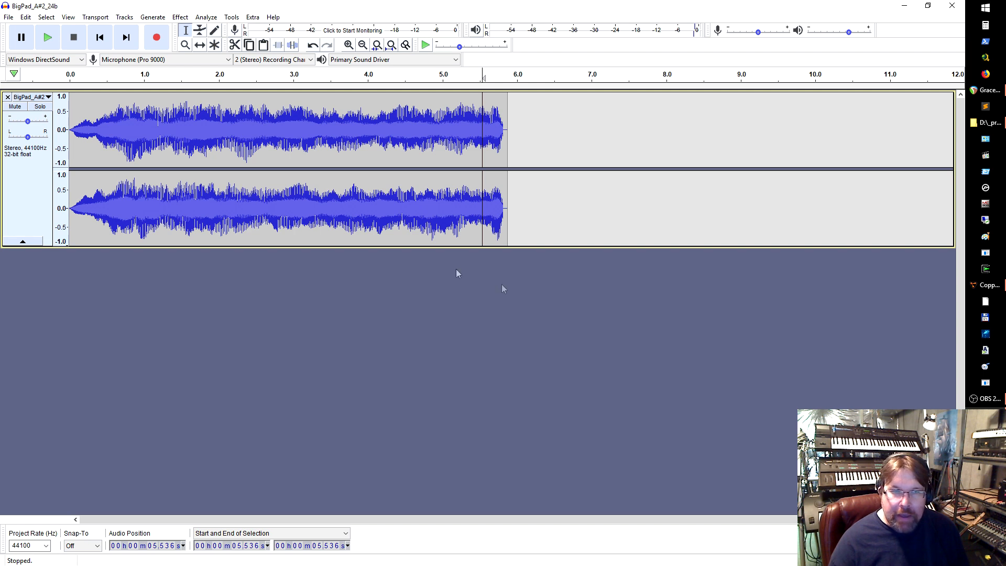
pyautogui.keyDown('ctrl'); pyautogui.scroll(1, 346, 266); pyautogui.keyUp('ctrl')
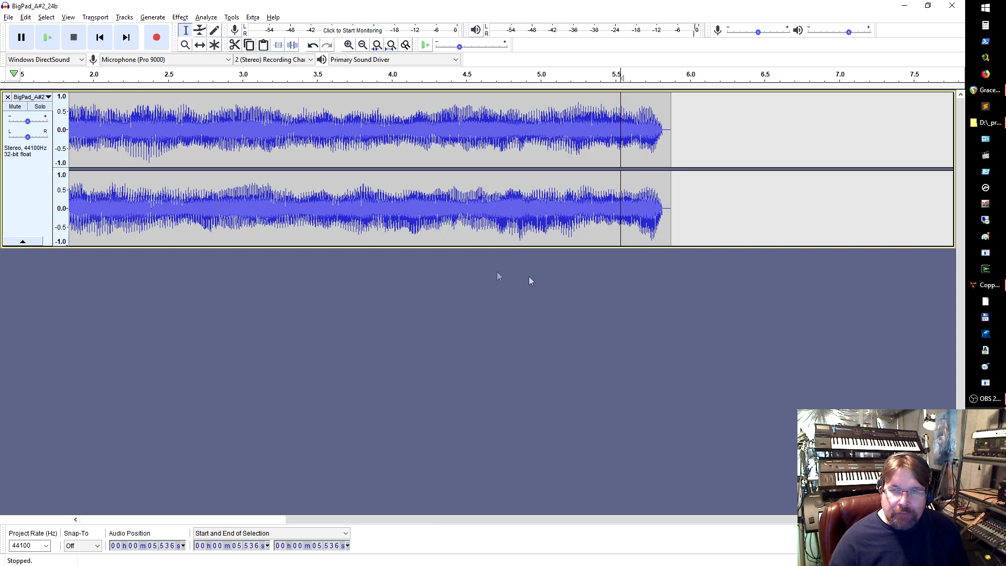
pyautogui.keyDown('ctrl'); pyautogui.scroll(1, 594, 264); pyautogui.keyUp('ctrl')
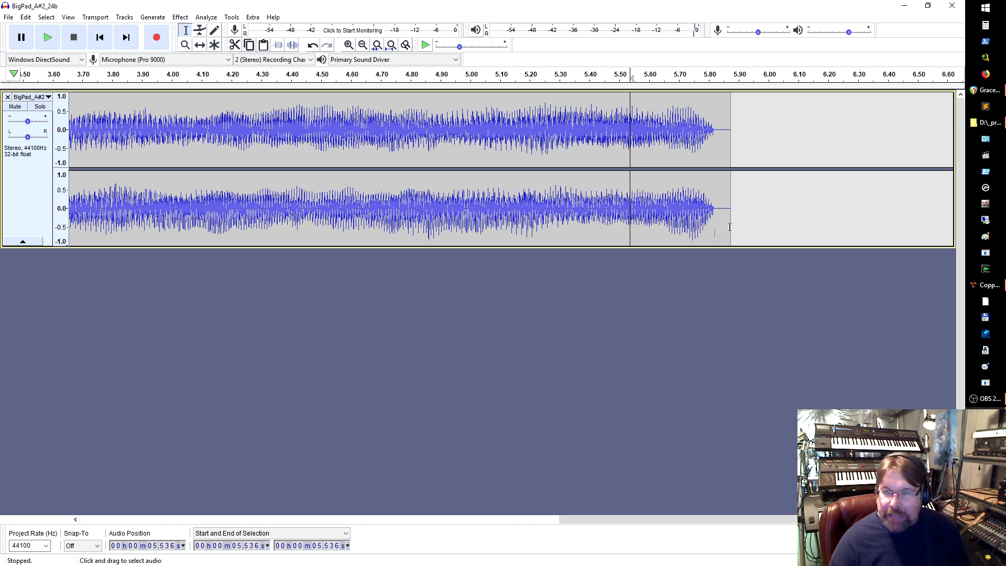
pyautogui.keyDown('ctrl'); pyautogui.scroll(-2, 634, 217); pyautogui.keyUp('ctrl')
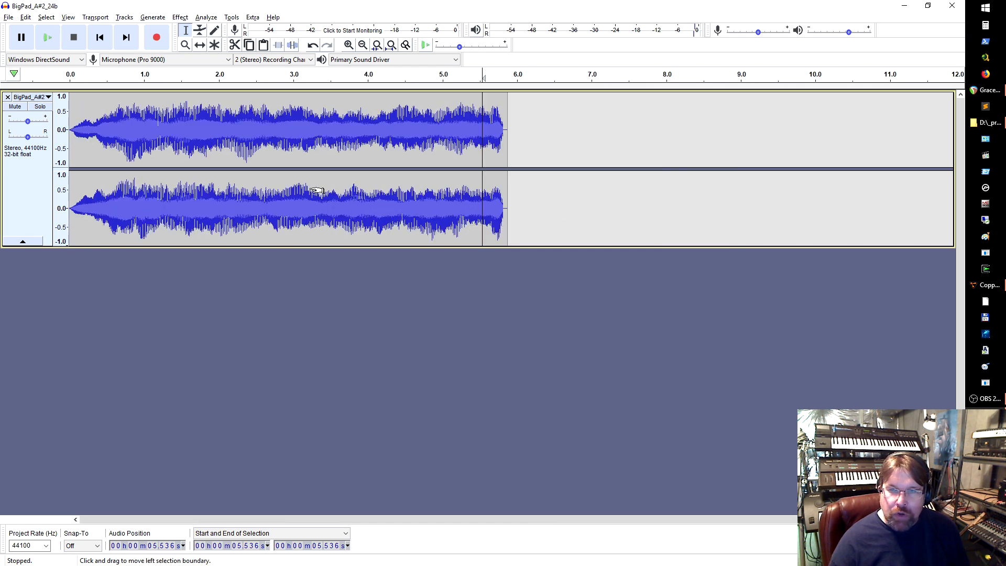
pyautogui.click(108, 177)
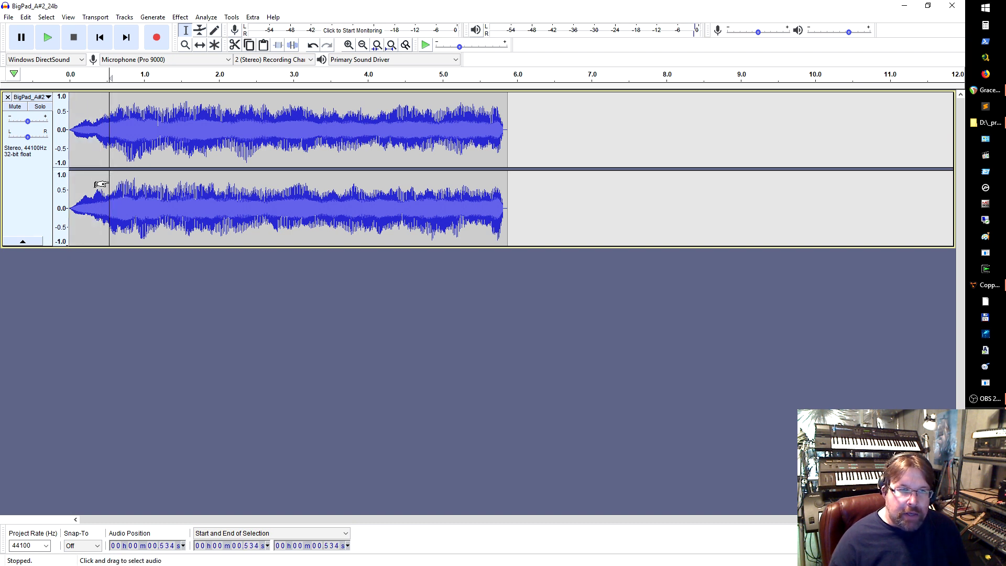
pyautogui.moveTo(123, 179); pyautogui.dragTo(67, 172)
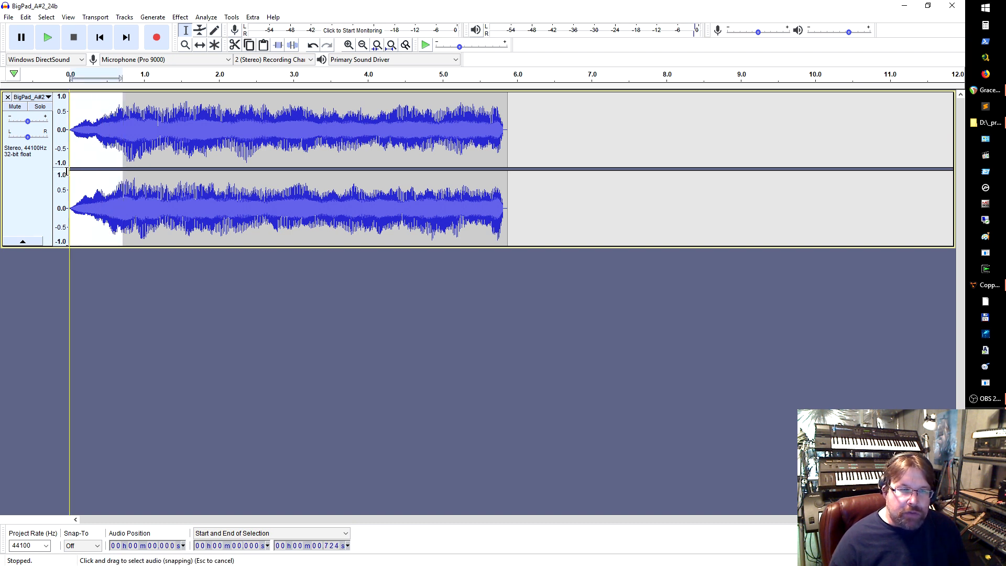
pyautogui.click(248, 201)
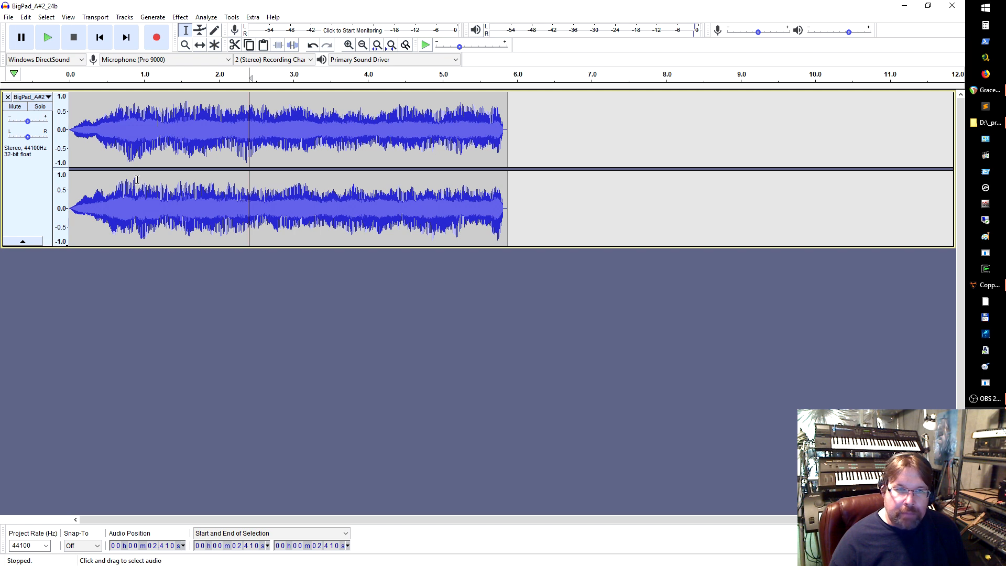
# - Delete the sample's attack from the track start up to about 0.809 s
pyautogui.click(105, 165)
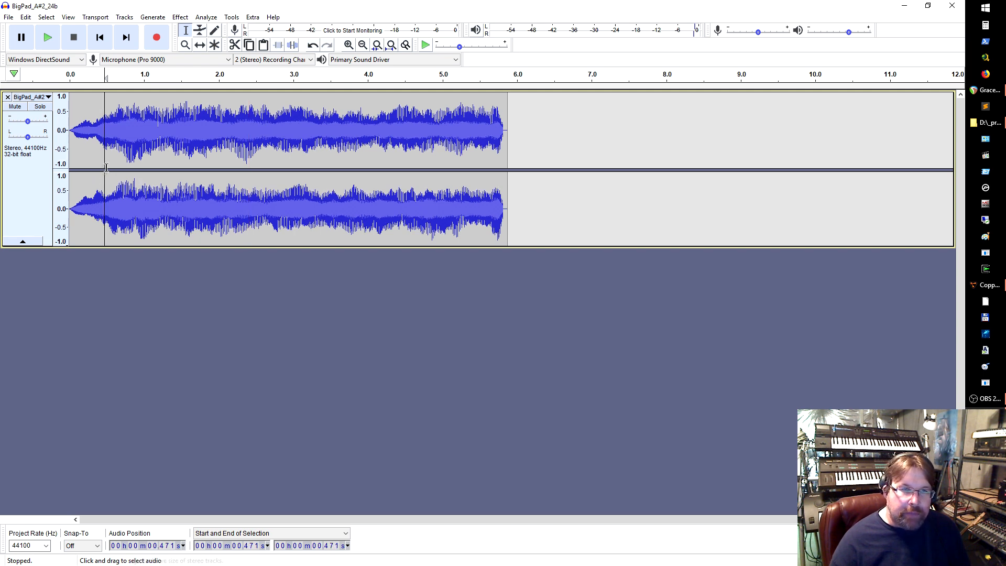
pyautogui.scroll(2, 106, 187)
pyautogui.scroll(-2, 104, 192)
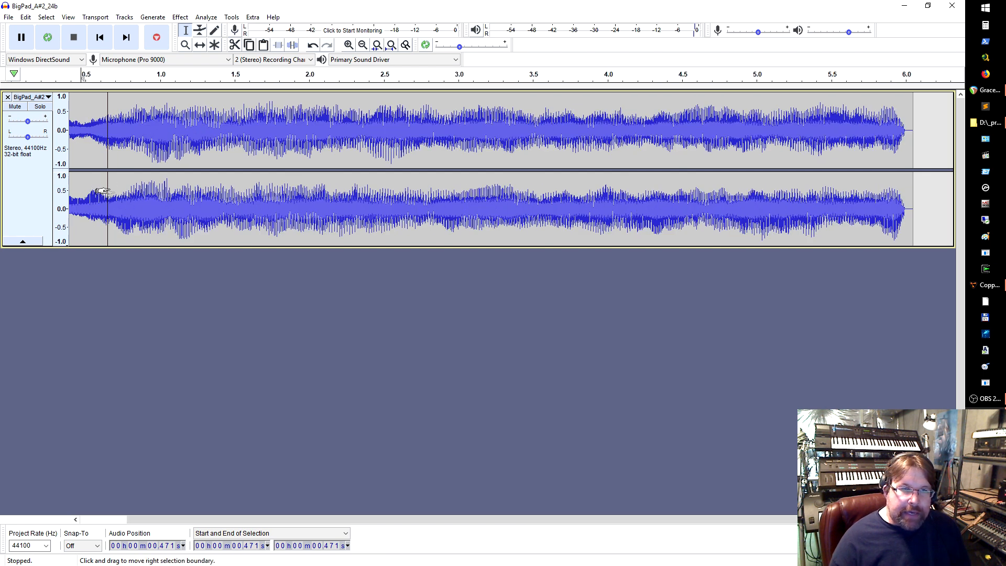
pyautogui.click(143, 160)
pyautogui.click(191, 160)
pyautogui.click(185, 164)
pyautogui.click(189, 164)
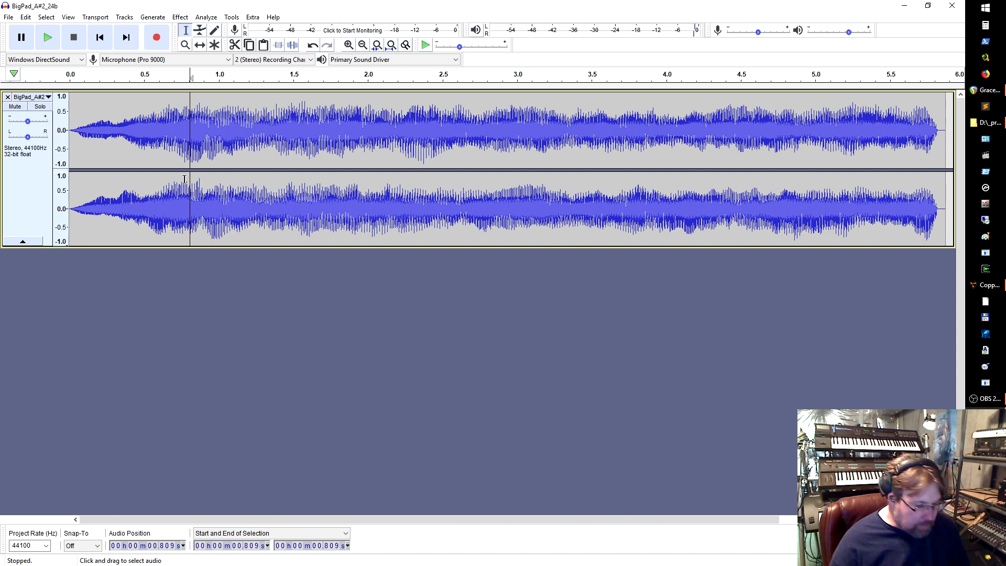
pyautogui.hotkey('shift', 'Home')
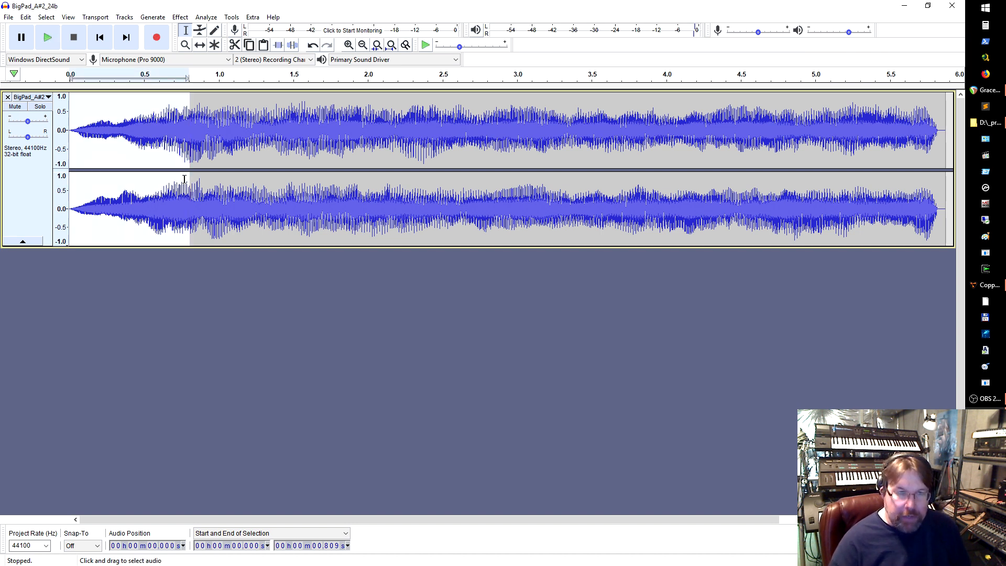
pyautogui.press('Delete')
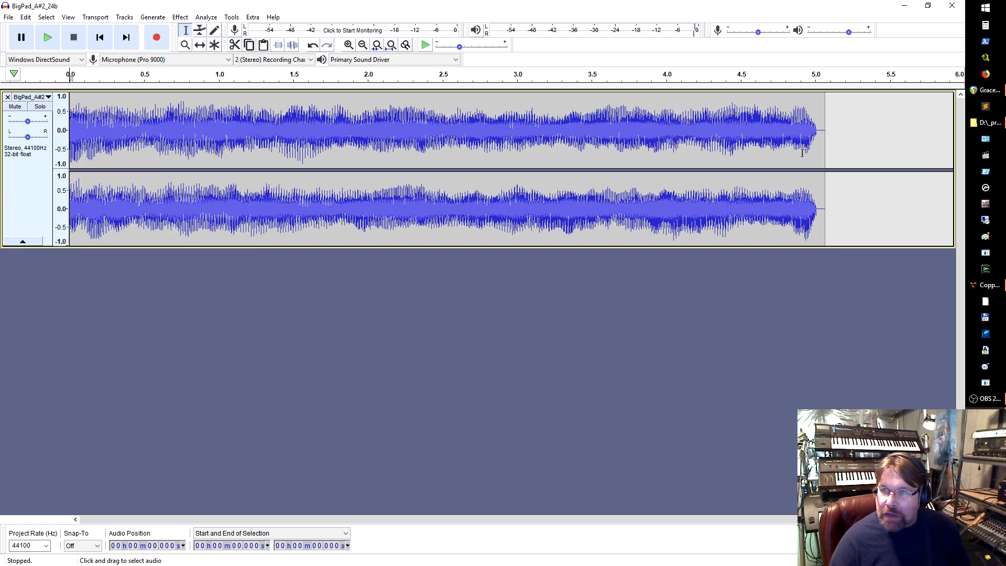
# - Delete the silent tail of the sample from about 5.008 s to the track end
pyautogui.click(778, 155)
pyautogui.moveTo(802, 170); pyautogui.dragTo(803, 169)
pyautogui.click(810, 175)
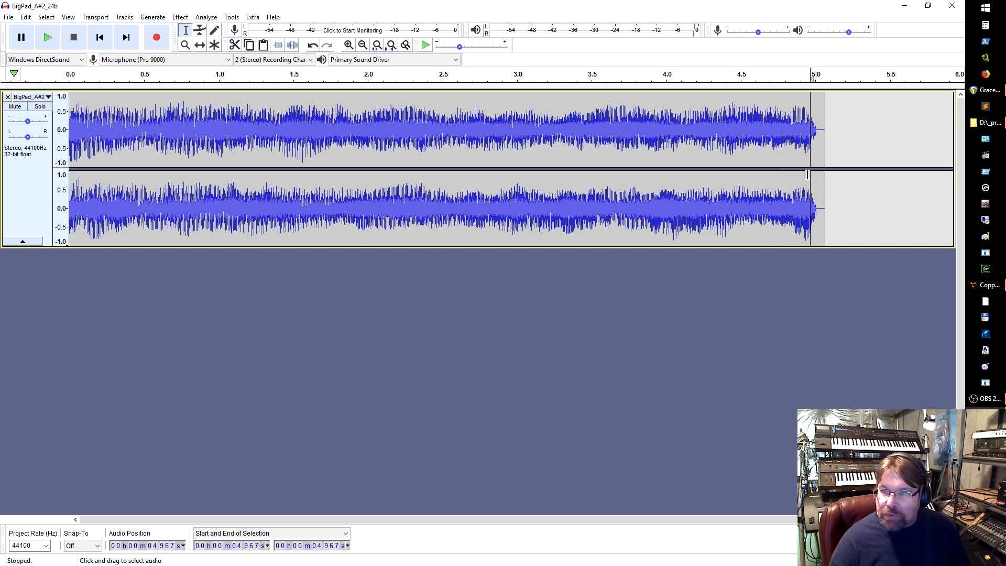
pyautogui.keyDown('ctrl'); pyautogui.scroll(2, 770, 214); pyautogui.keyUp('ctrl')
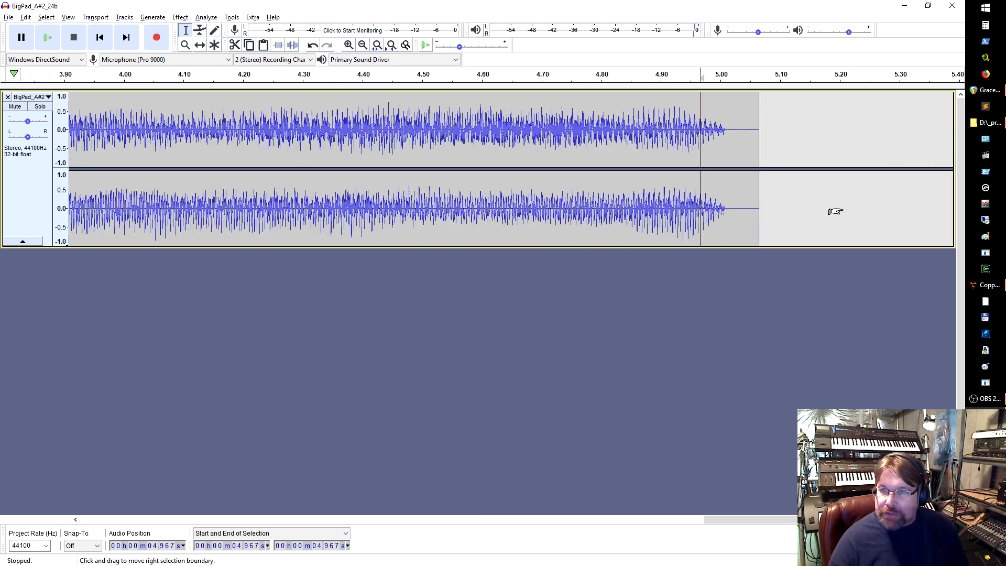
pyautogui.keyDown('ctrl'); pyautogui.scroll(2, 767, 173); pyautogui.keyUp('ctrl')
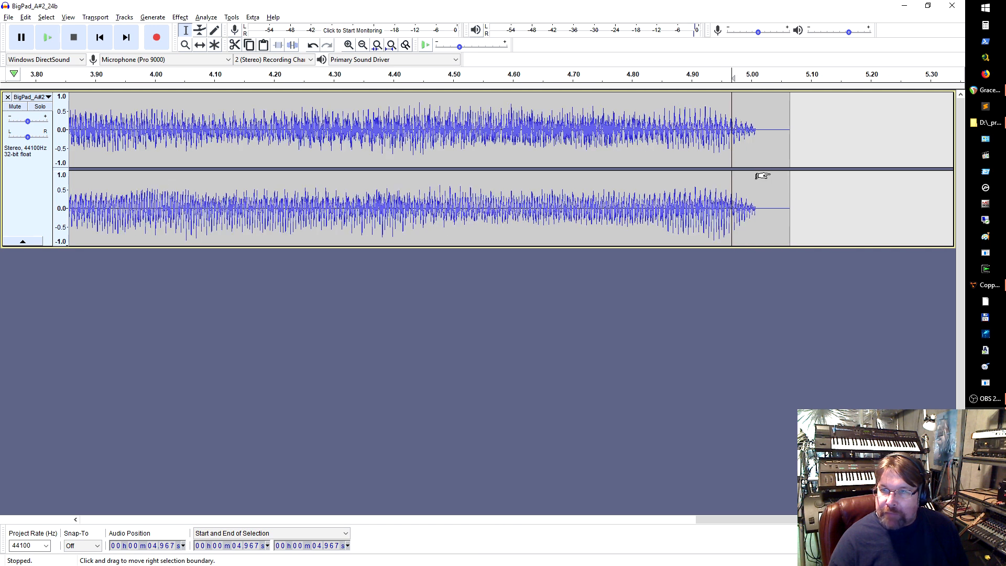
pyautogui.click(745, 176)
pyautogui.click(740, 184)
pyautogui.click(743, 189)
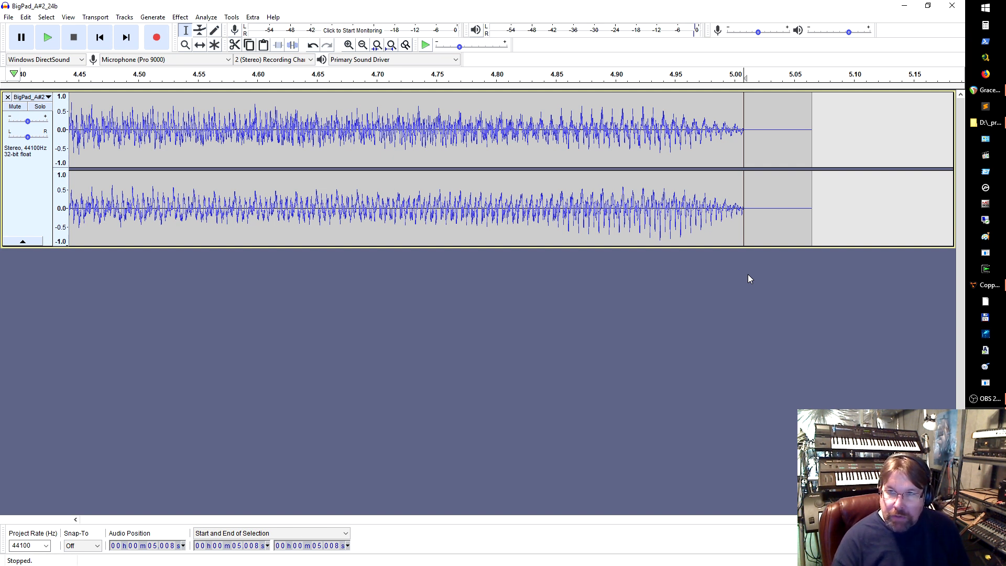
pyautogui.hotkey('shift', 'End')
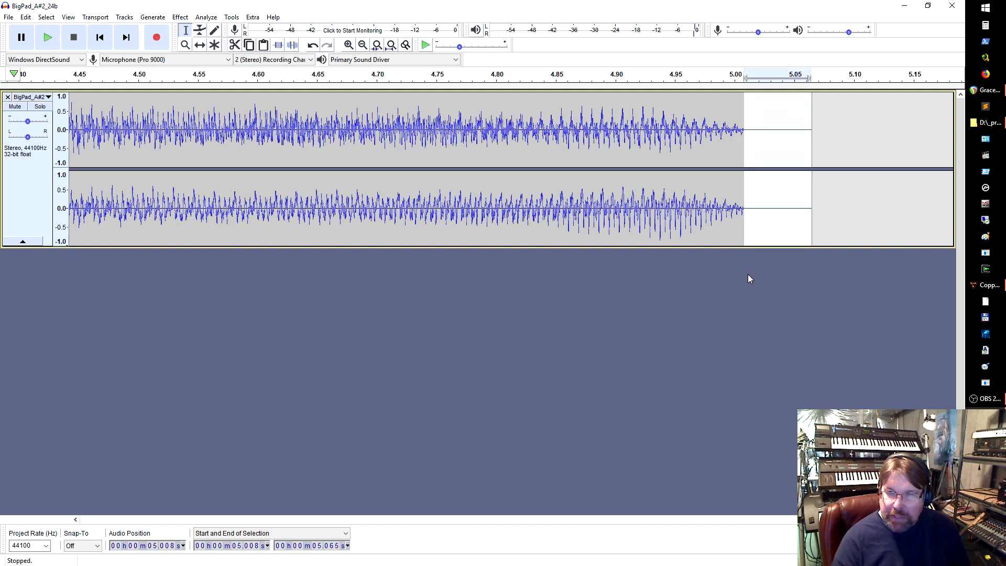
pyautogui.press('Delete')
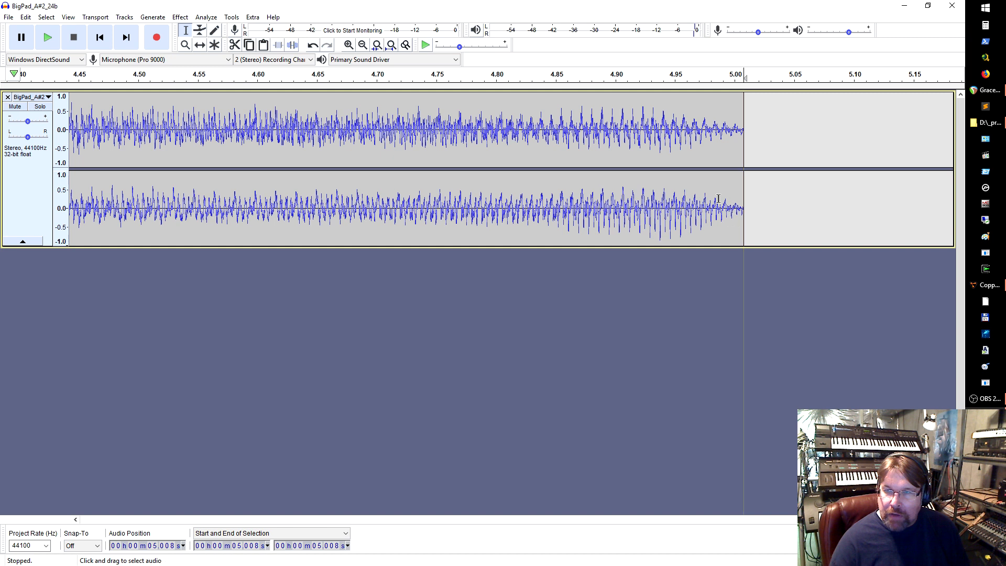
# - Fade out the very end of the sample, from about 4.994 s to the track end
pyautogui.moveTo(734, 204); pyautogui.dragTo(804, 216)
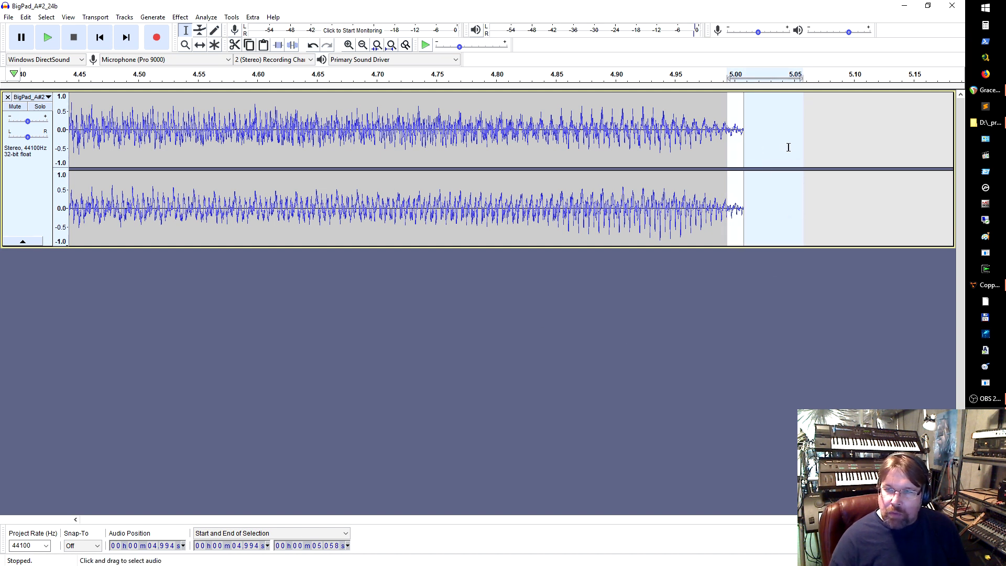
pyautogui.click(705, 152)
pyautogui.moveTo(718, 158); pyautogui.dragTo(747, 166)
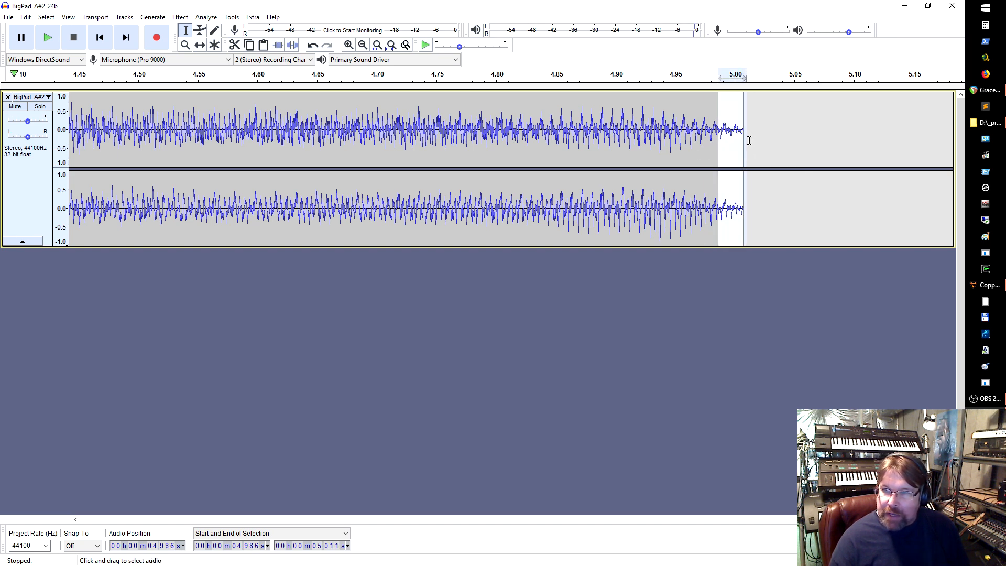
pyautogui.scroll(2, 754, 196)
pyautogui.scroll(1, 740, 205)
pyautogui.scroll(-1, 735, 205)
pyautogui.scroll(-1, 739, 212)
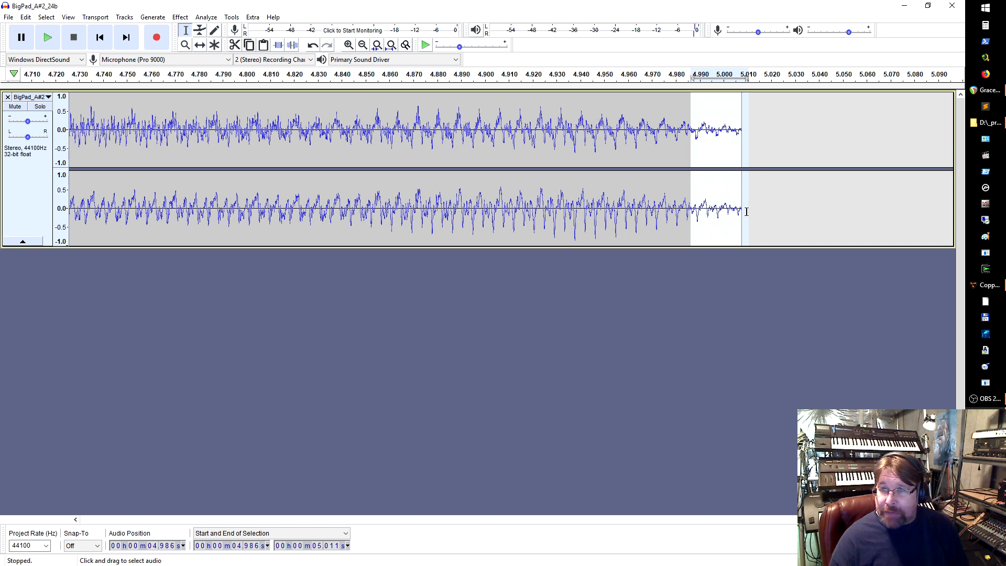
pyautogui.click(699, 230)
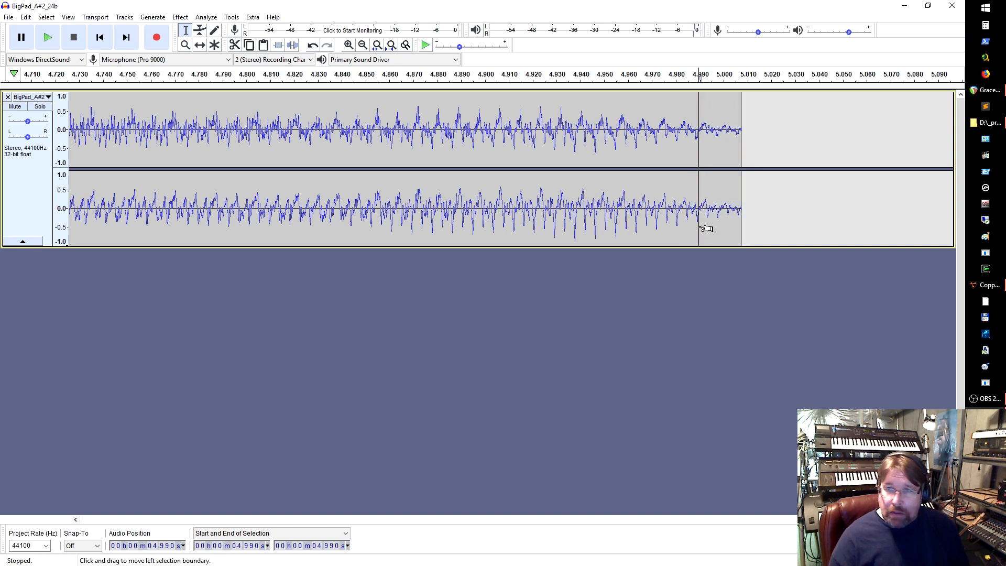
pyautogui.moveTo(705, 229); pyautogui.dragTo(710, 228)
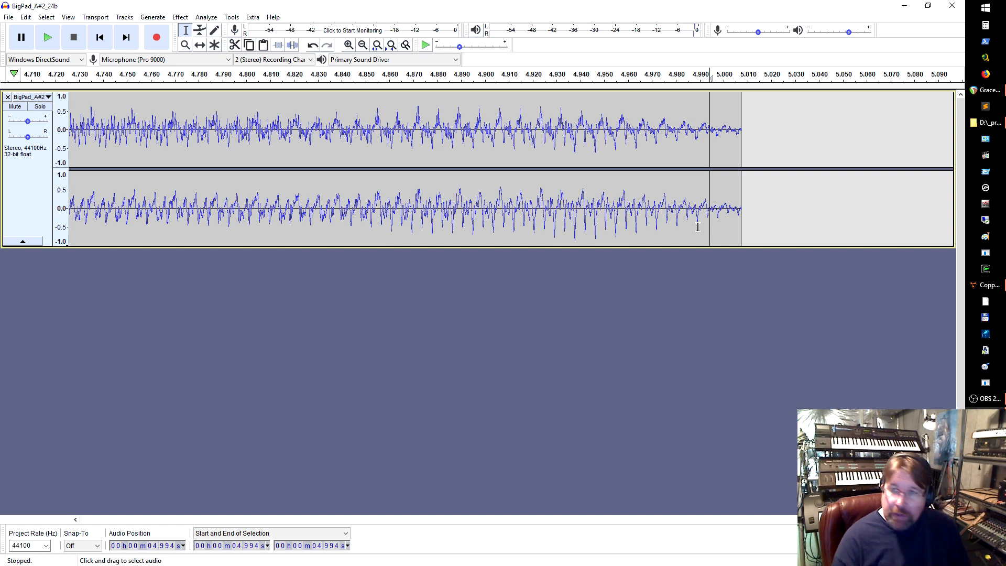
pyautogui.hotkey('shift', 'End')
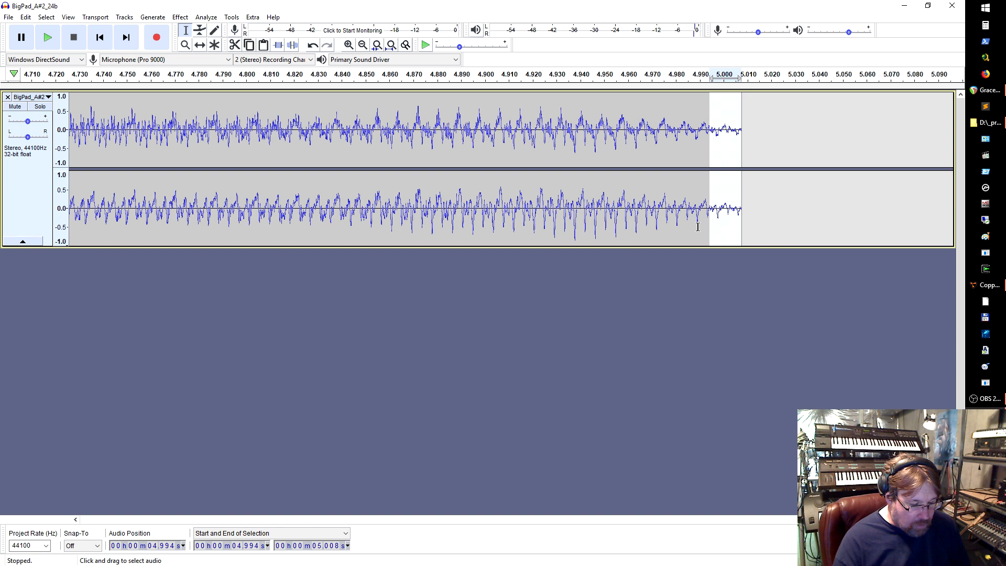
pyautogui.hotkey('ctrl', 'r')
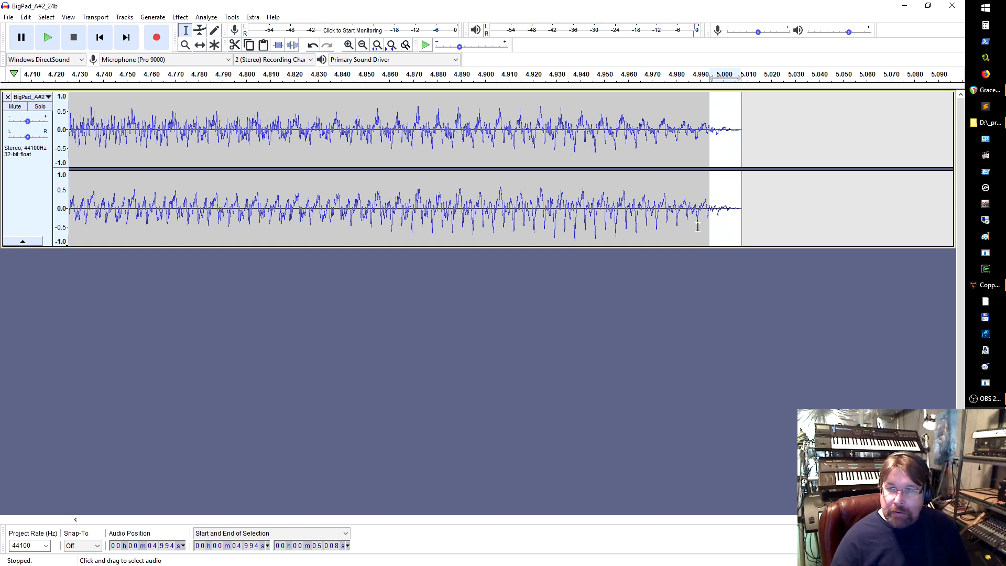
# - Examine the faded ending up close, and view the whole sample fitted to the window
pyautogui.click(668, 328)
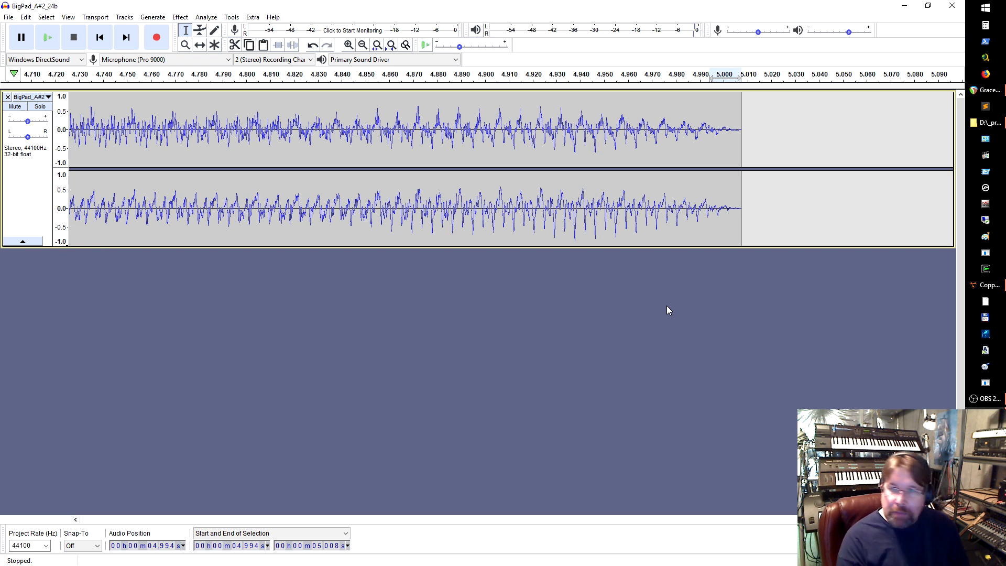
pyautogui.hotkey('ctrl', 'e')
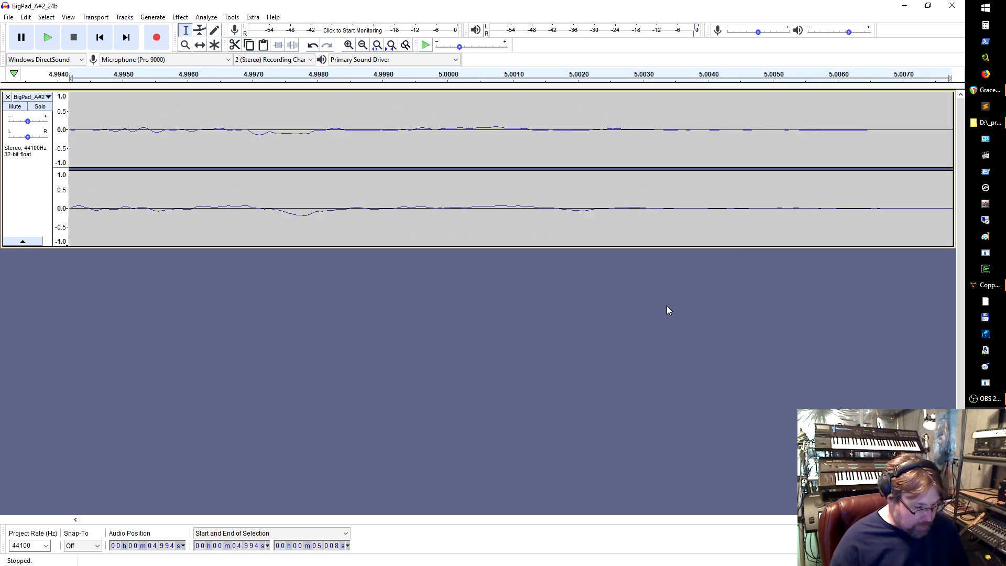
pyautogui.click(624, 344)
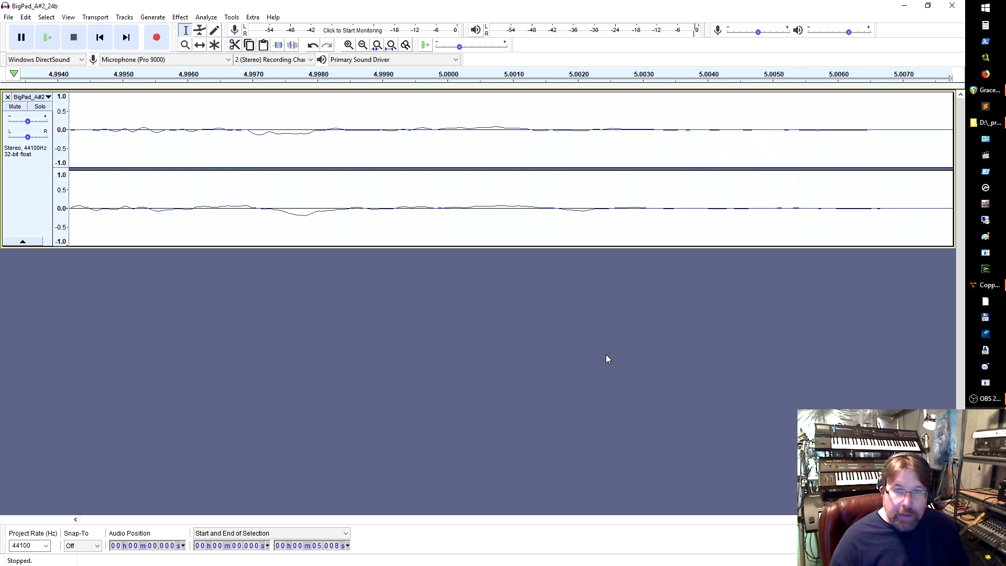
pyautogui.hotkey('ctrl', 'f')
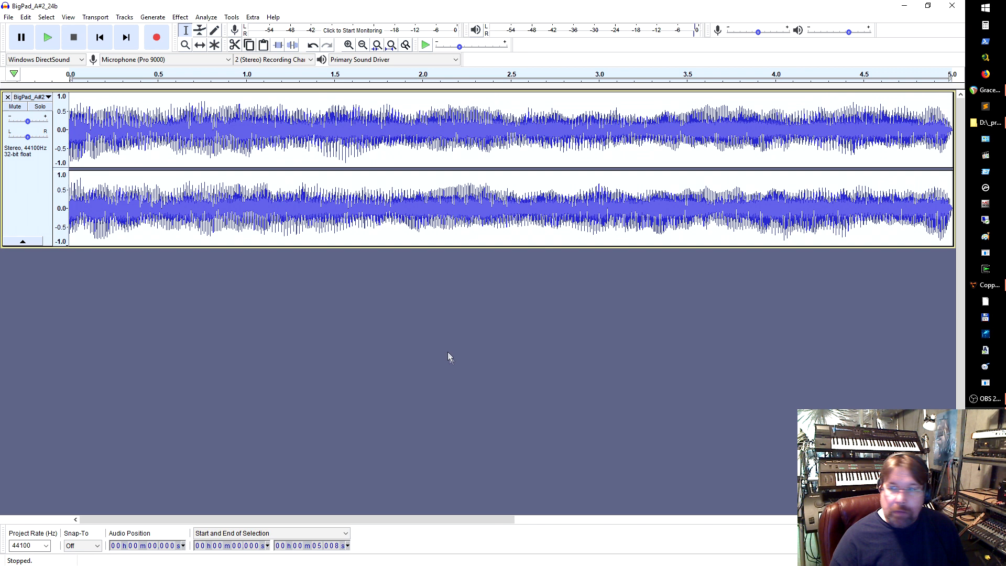
pyautogui.hotkey('ctrl', 'a')
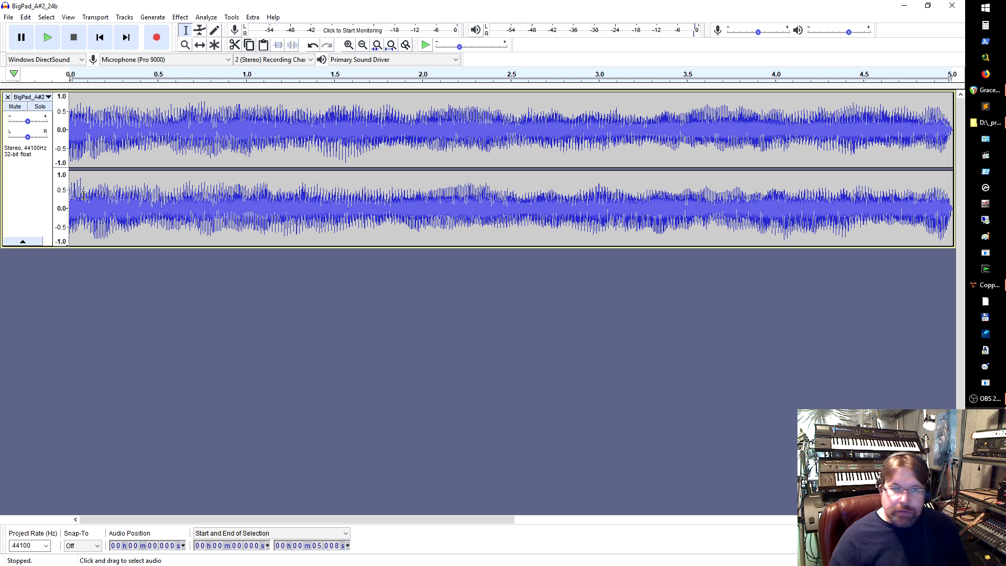
# - Try selecting from a point at about 0.140 s back to the track start, and return the cursor to the start
pyautogui.moveTo(96, 205)
pyautogui.mouseDown()
pyautogui.moveTo(71, 205)
pyautogui.moveTo(102, 210)
pyautogui.mouseUp()
pyautogui.click(100, 319)
pyautogui.click(93, 200)
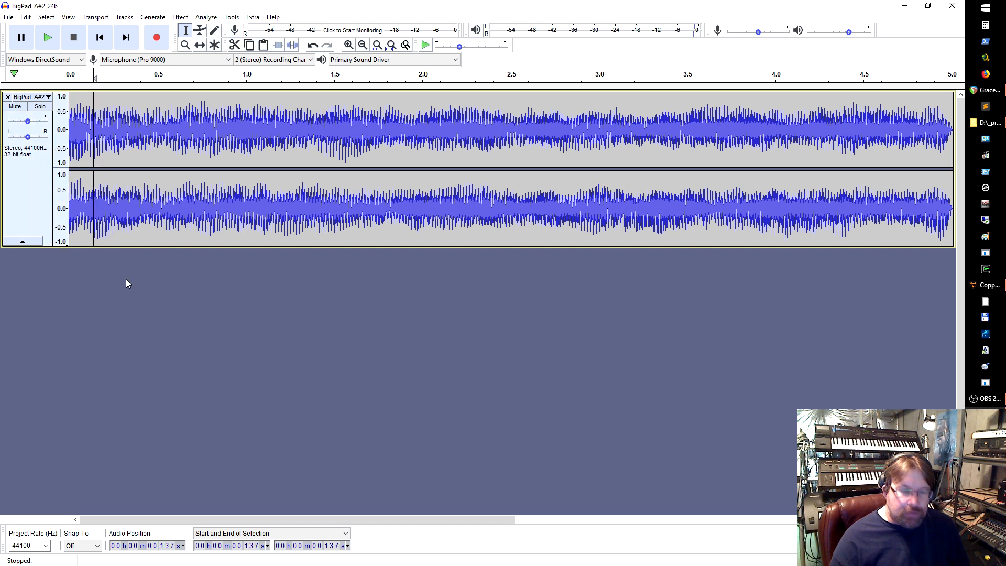
pyautogui.press('space')
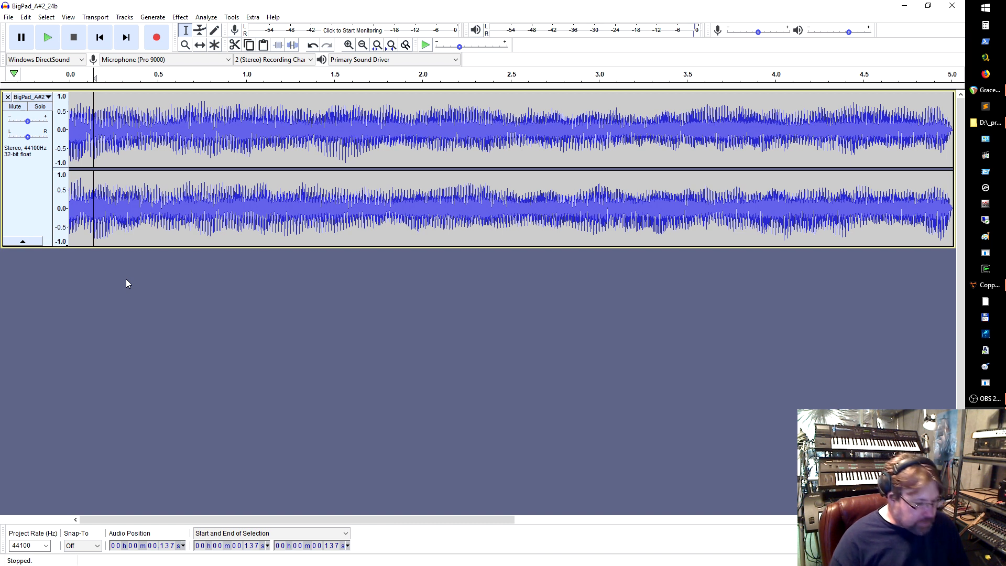
pyautogui.press('Right')
pyautogui.press('Right')
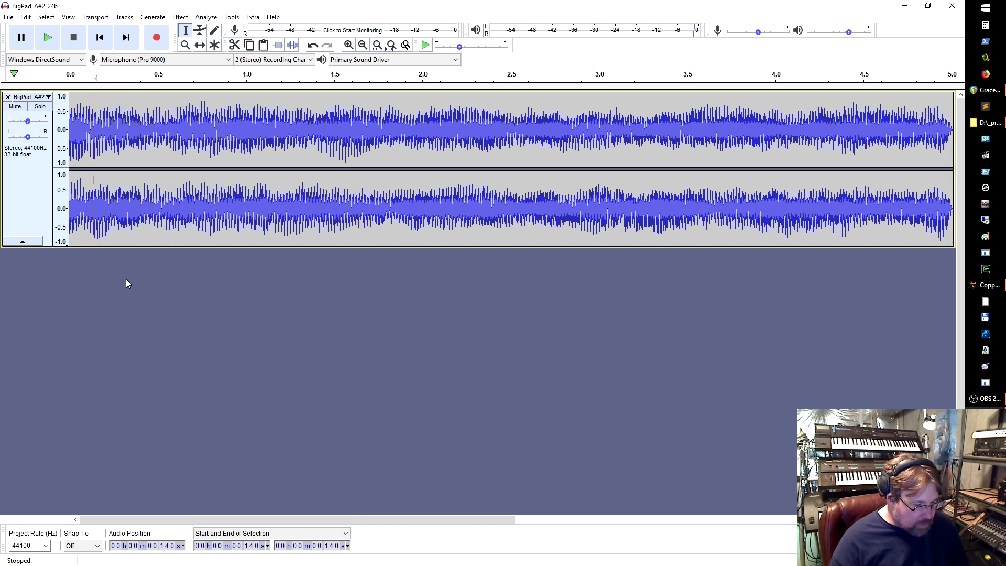
pyautogui.press('shift')
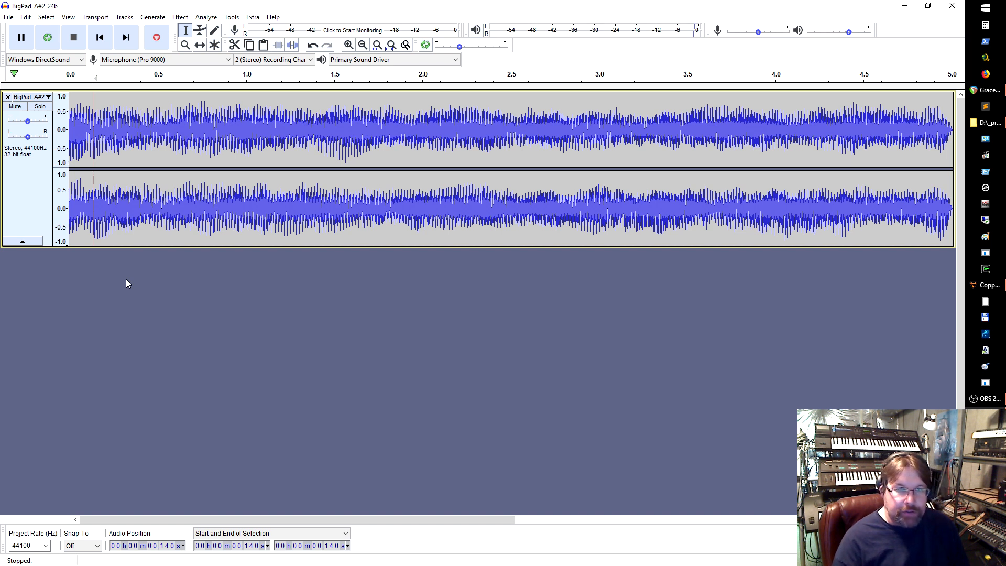
pyautogui.hotkey('shift', 'Home')
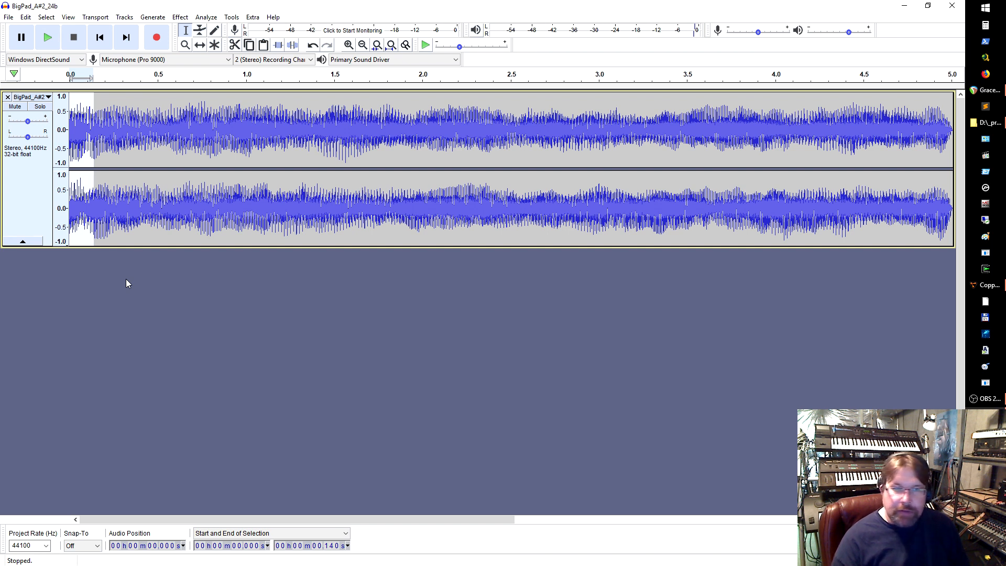
pyautogui.press('Home')
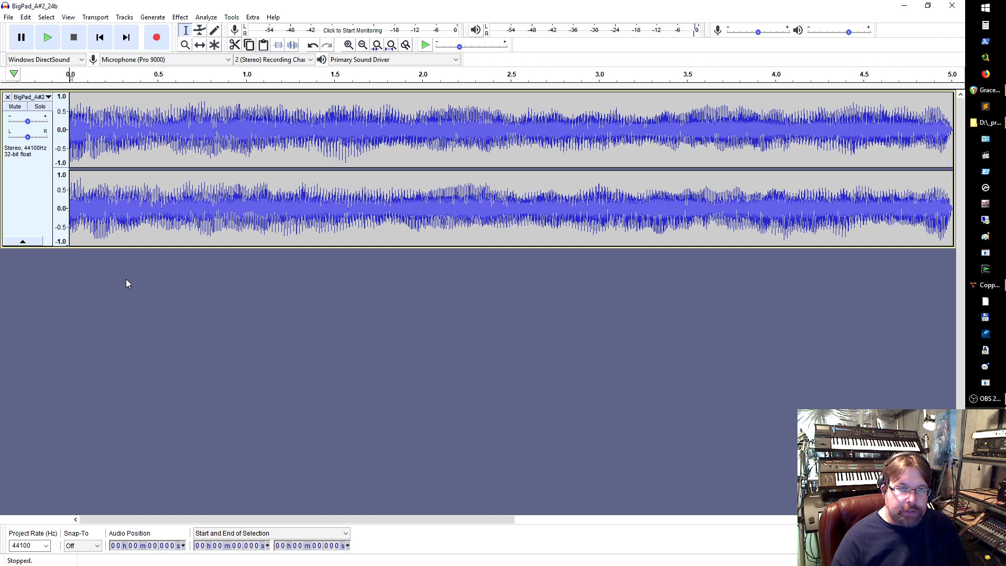
# - Fade in the beginning of the sample, from the track start to about 0.050 s
pyautogui.click(73, 196)
pyautogui.click(77, 202)
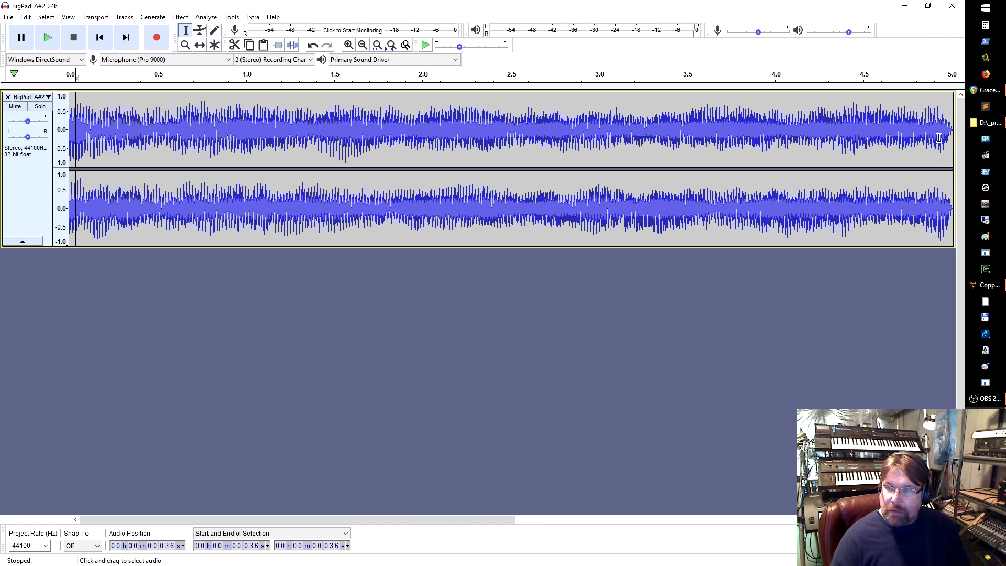
pyautogui.click(84, 152)
pyautogui.click(78, 148)
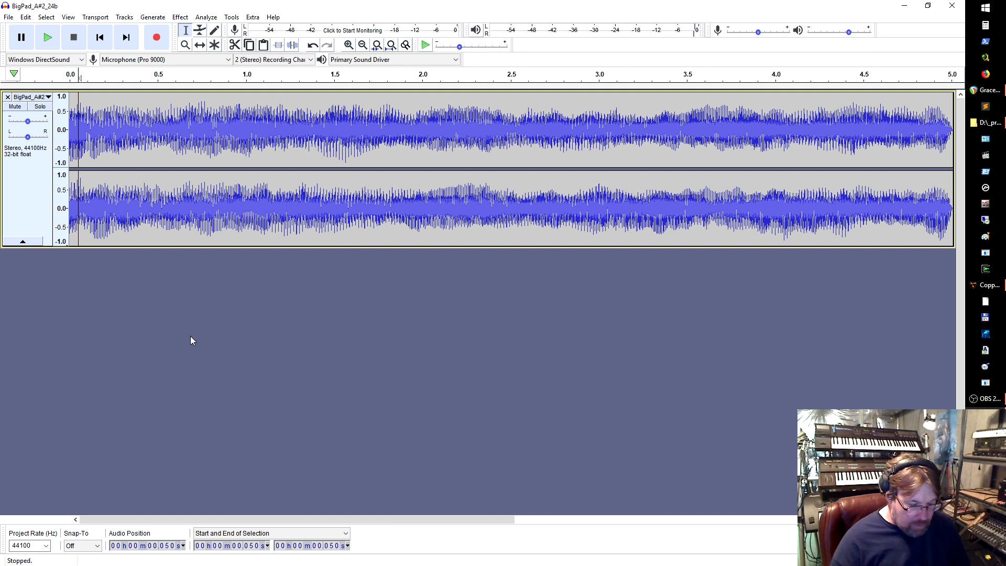
pyautogui.hotkey('shift', 'Home')
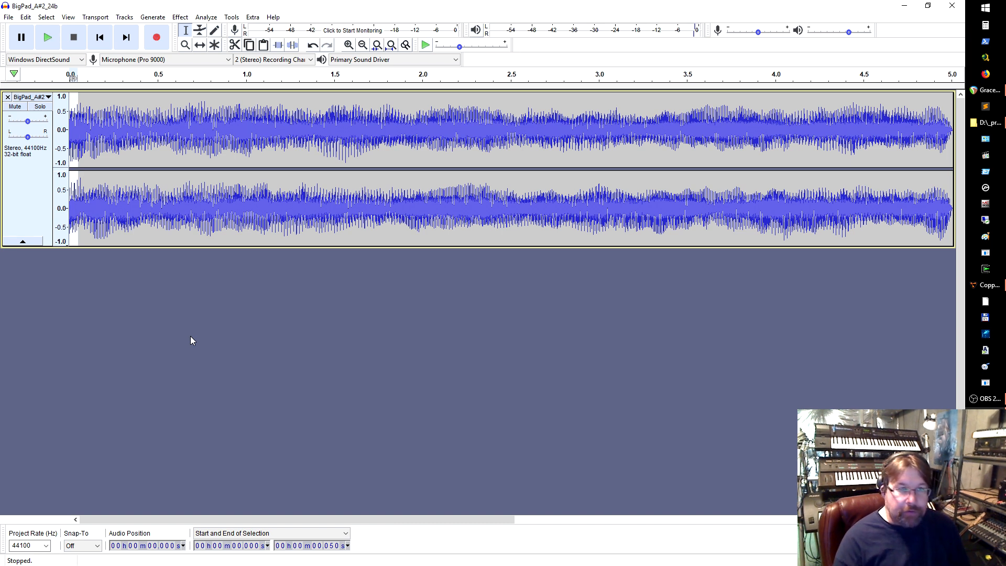
pyautogui.hotkey('ctrl', 'i')
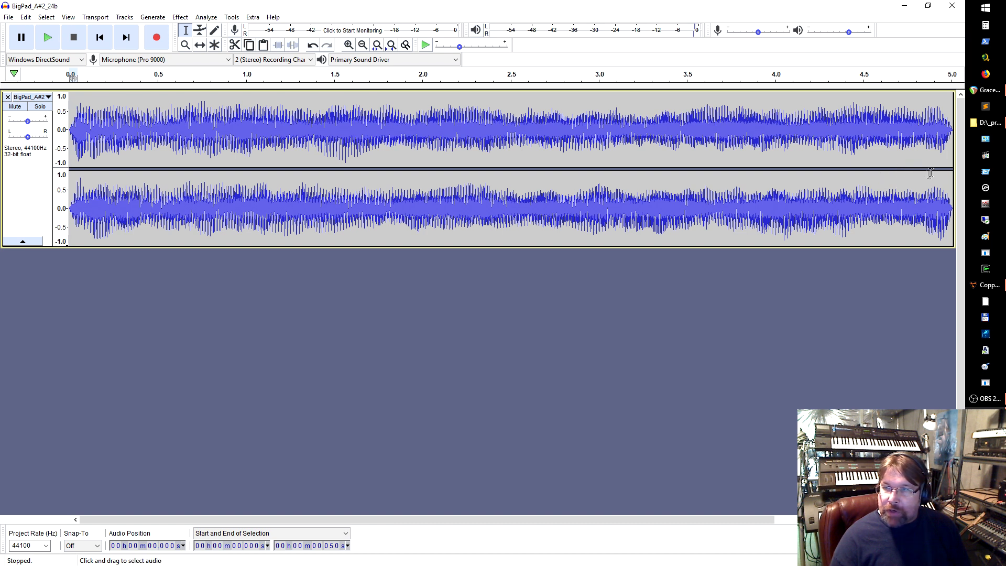
# - Try cursor positions between about 4.717 s and 4.856 s near the sample's end as split points
pyautogui.click(897, 179)
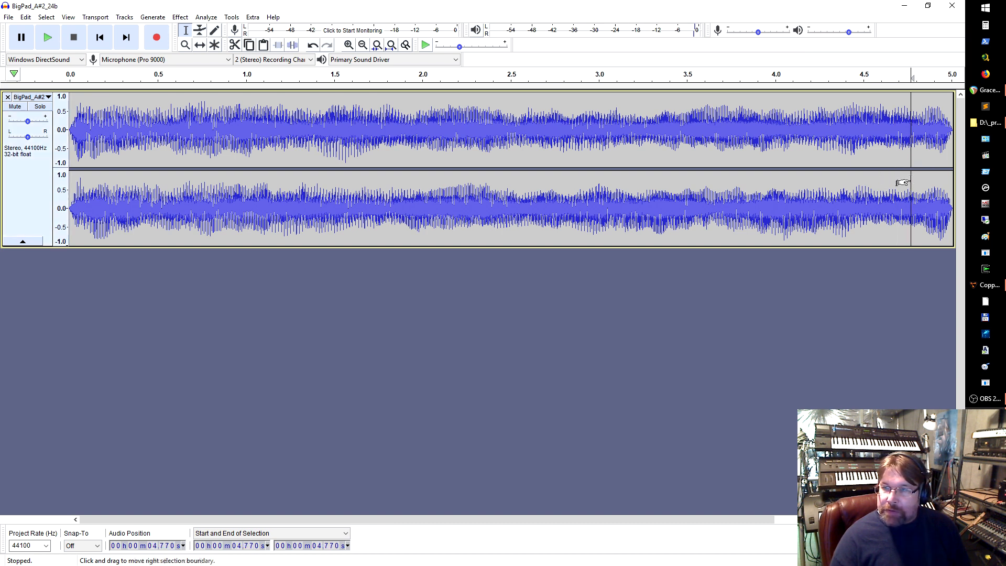
pyautogui.click(913, 180)
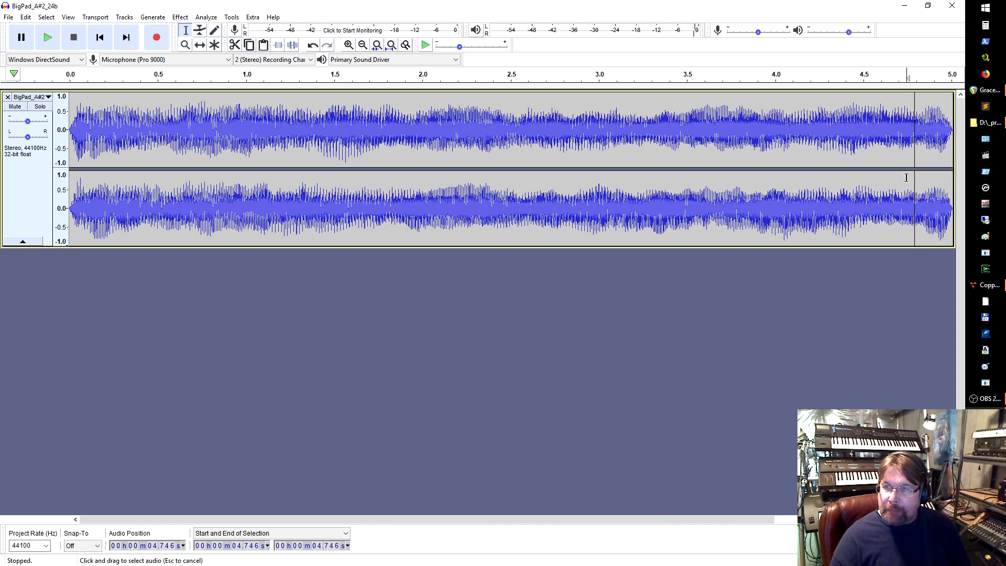
pyautogui.click(906, 199)
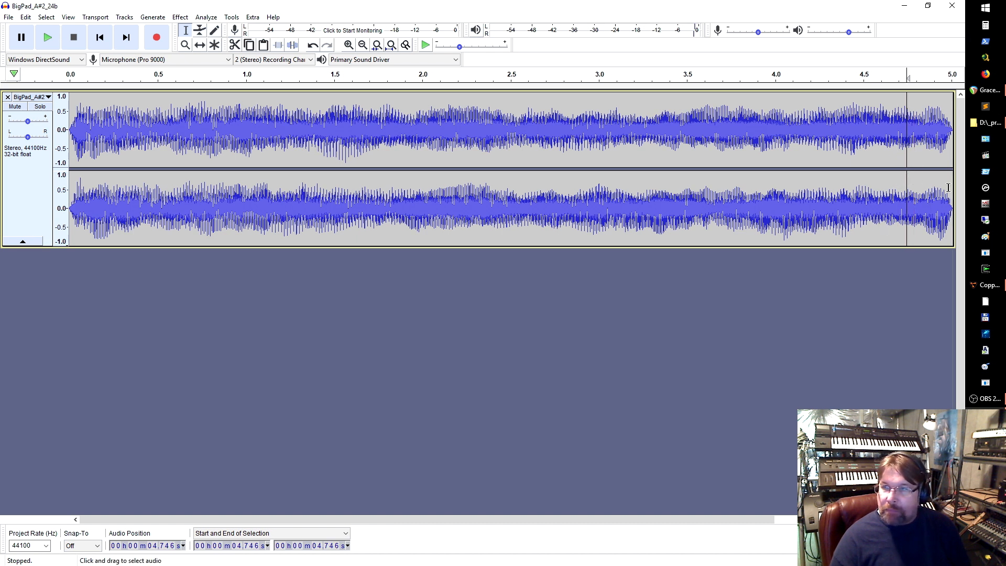
pyautogui.click(916, 180)
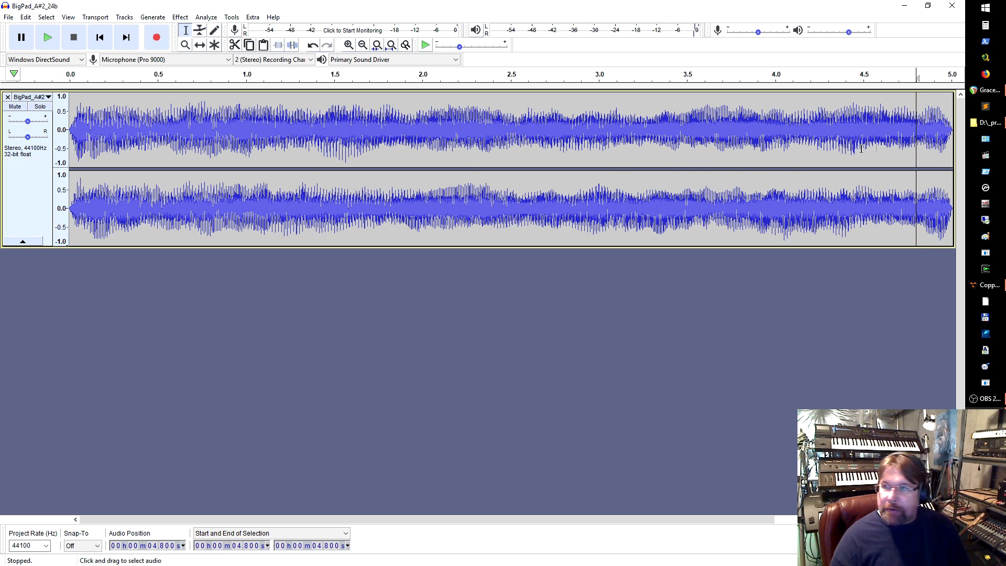
pyautogui.click(922, 150)
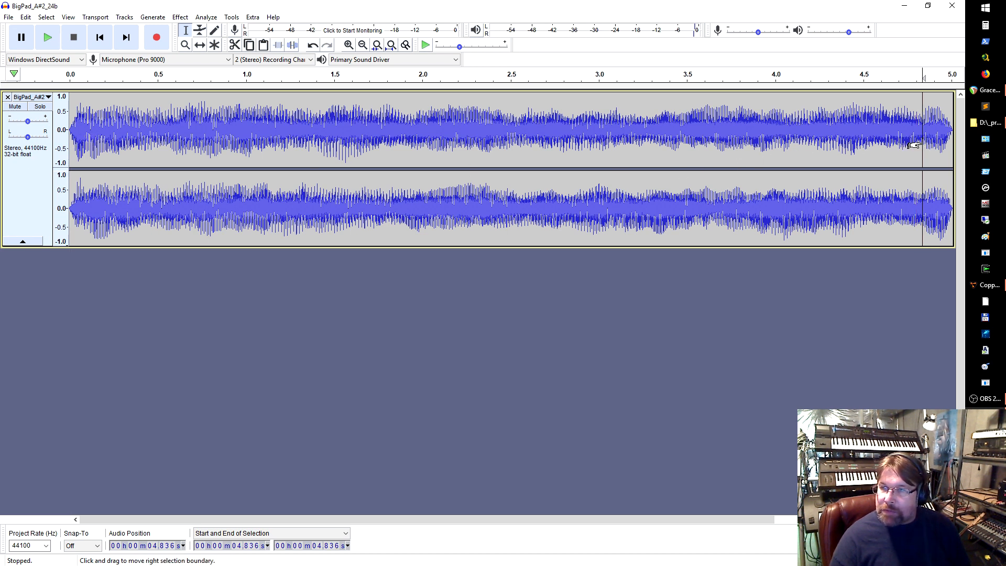
pyautogui.click(920, 155)
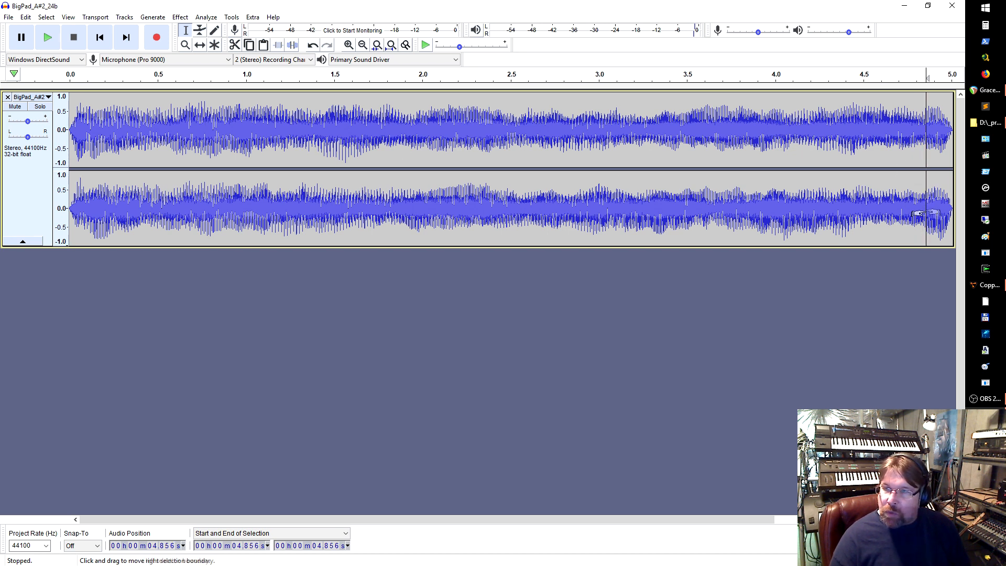
pyautogui.click(919, 205)
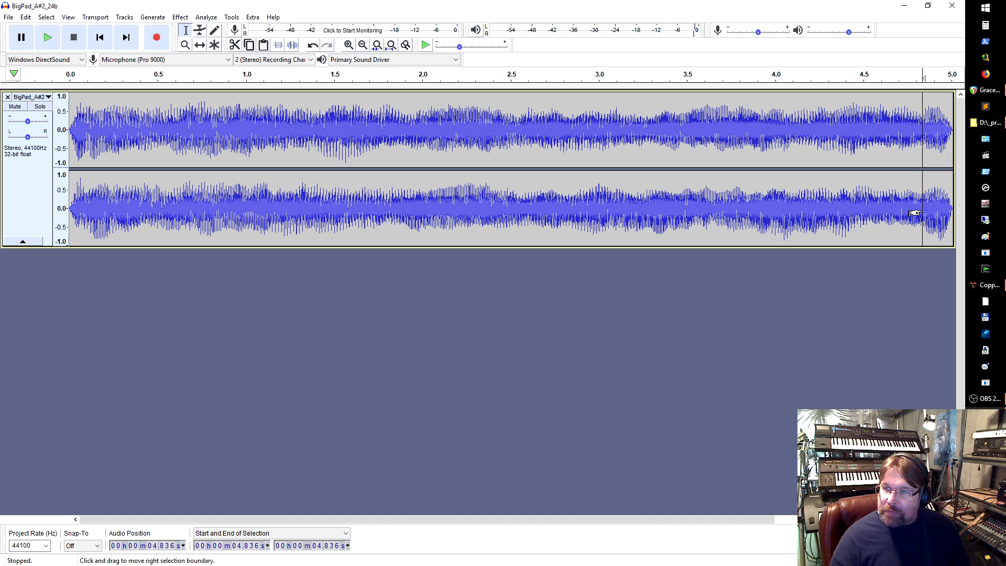
pyautogui.click(920, 206)
pyautogui.click(912, 204)
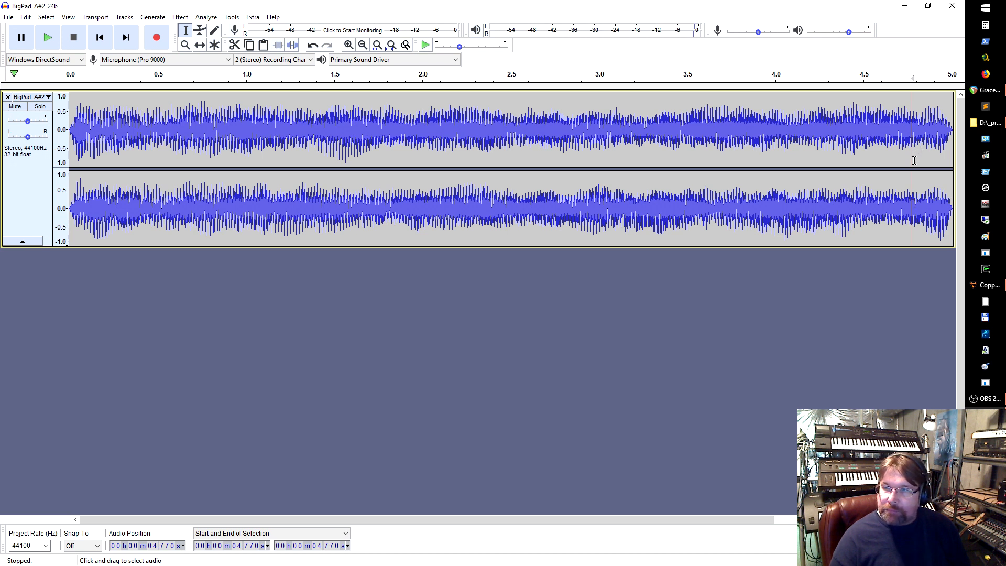
pyautogui.click(901, 181)
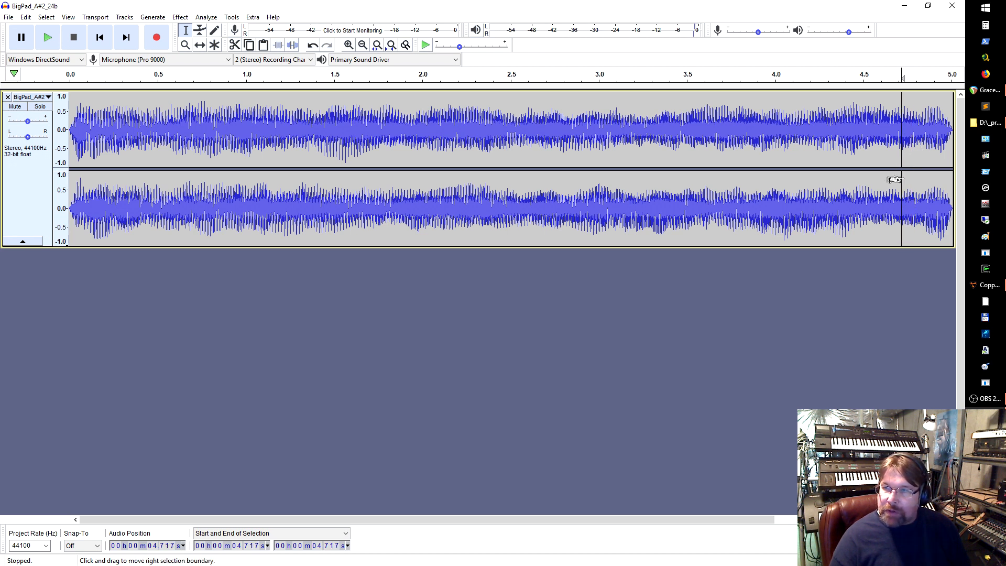
pyautogui.click(910, 218)
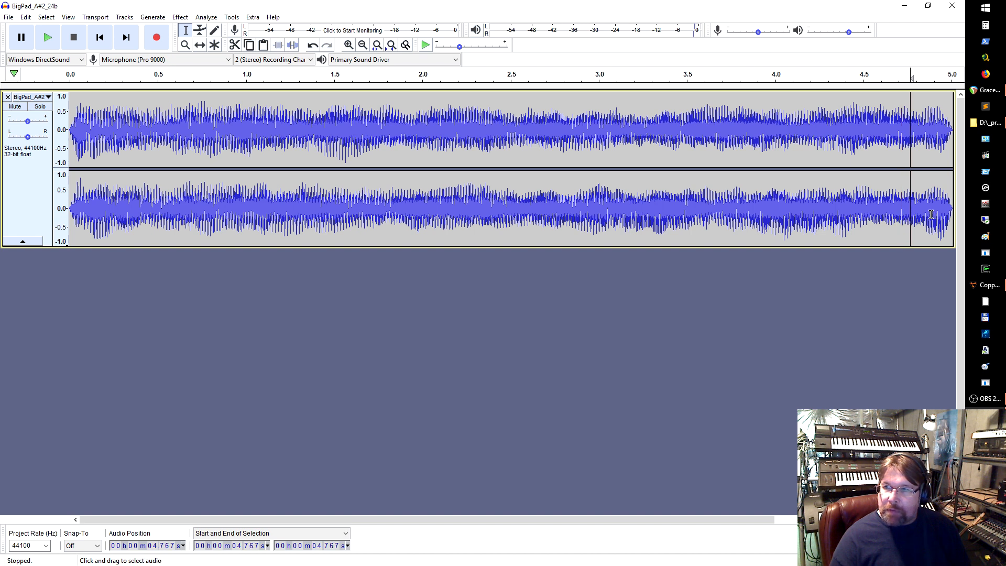
# - Split the sample's ending, from about 4.794 s to the track end, off into a new track
pyautogui.click(915, 215)
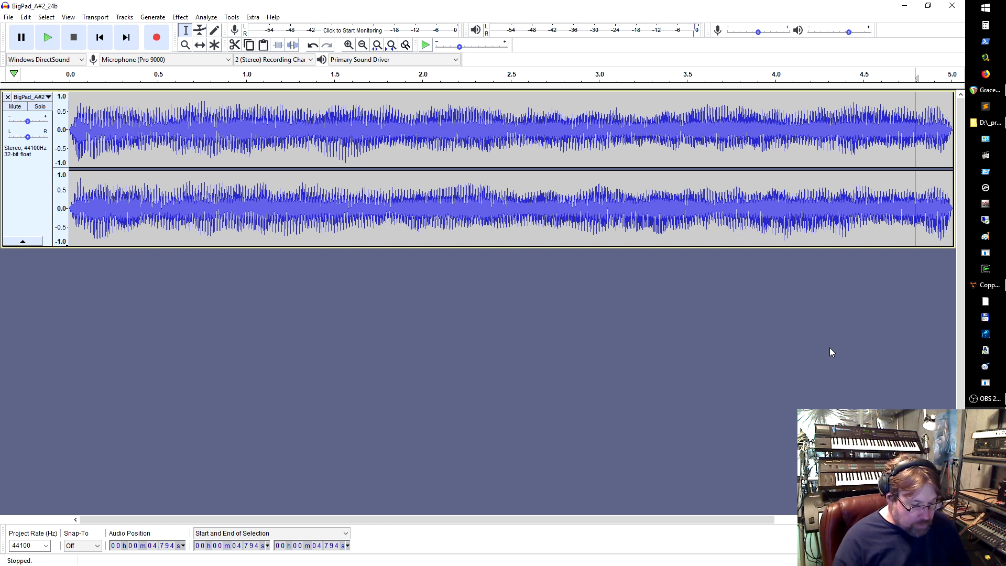
pyautogui.hotkey('shift', 'End')
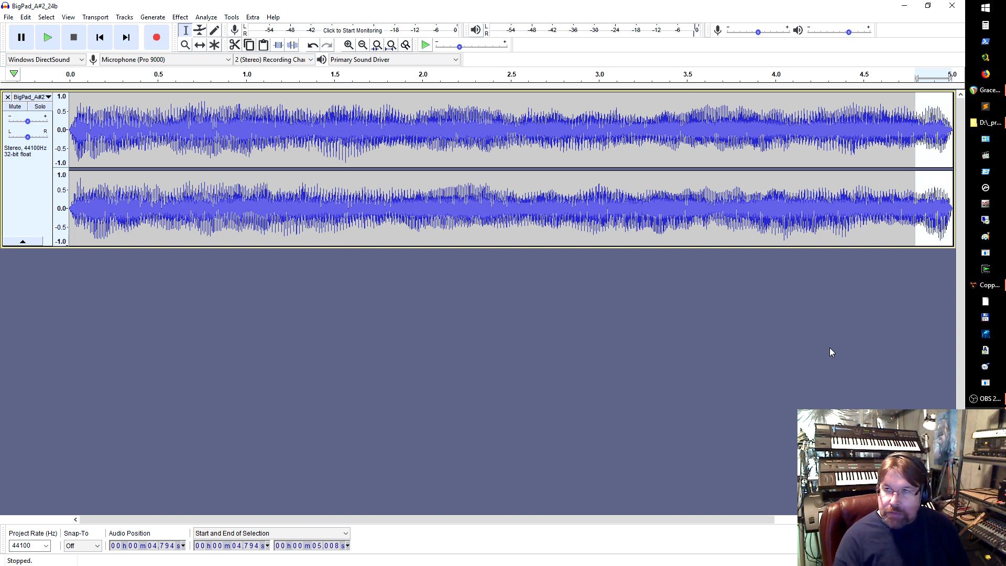
pyautogui.press('space')
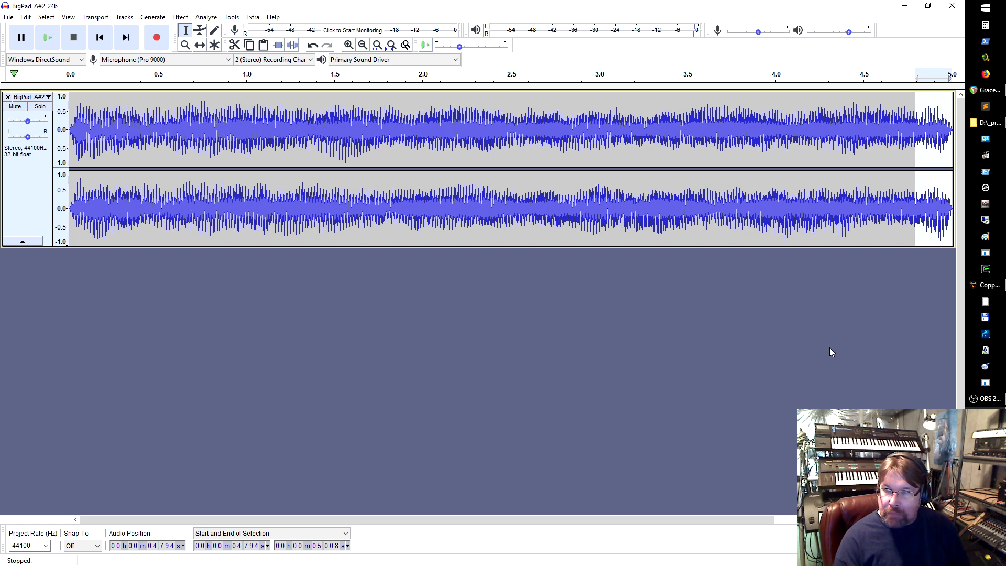
pyautogui.hotkey('ctrl', 'alt', 'i')
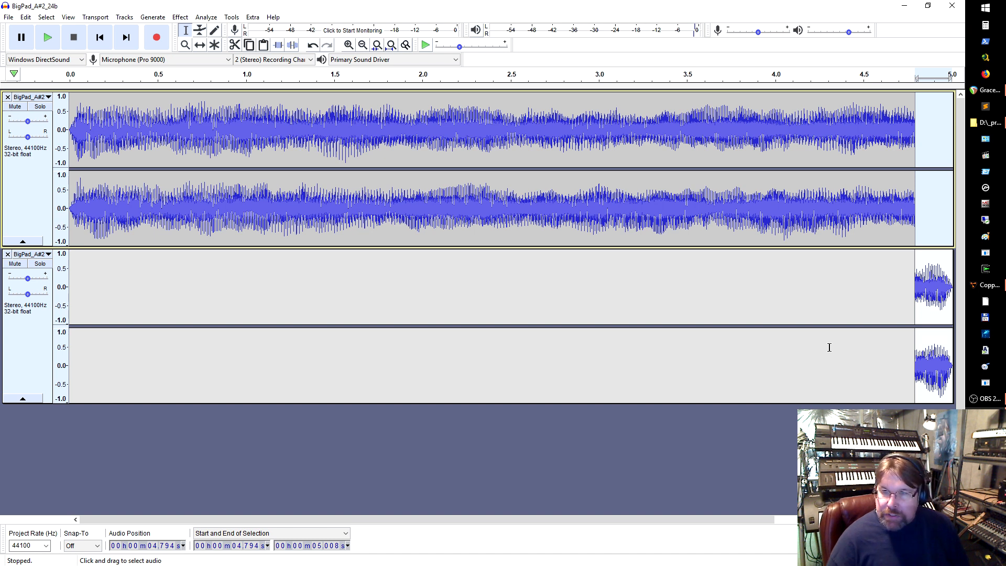
# - Focus the track with the split-off ending, align its start to zero, and select all audio
pyautogui.press('shift')
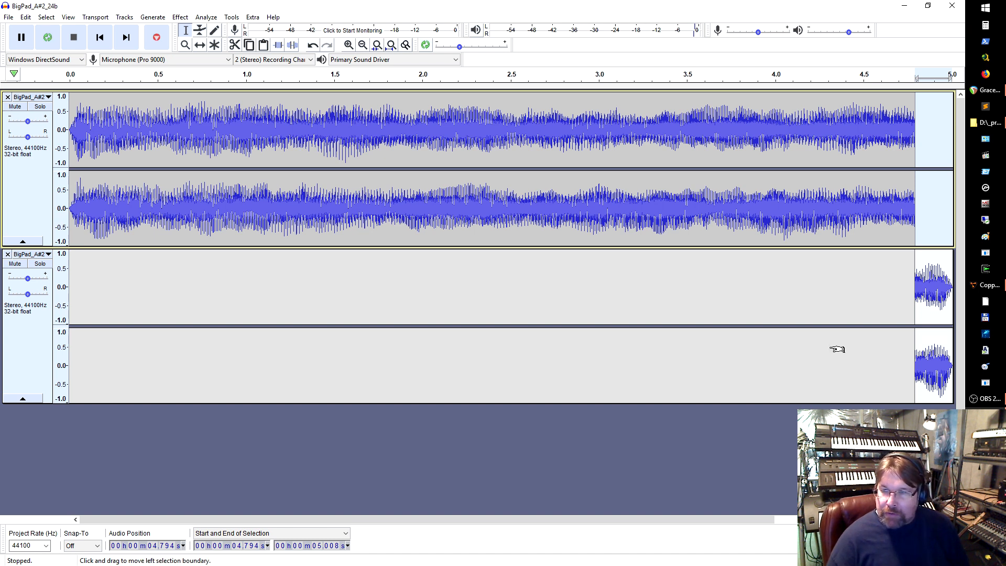
pyautogui.hotkey('shift', 'Down')
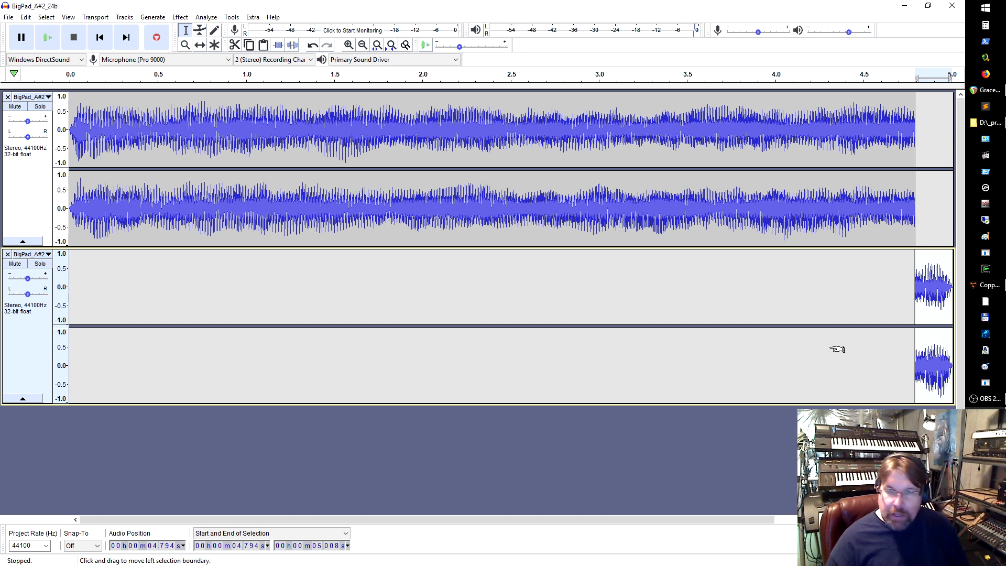
pyautogui.hotkey('ctrl', 'shift', 'z')
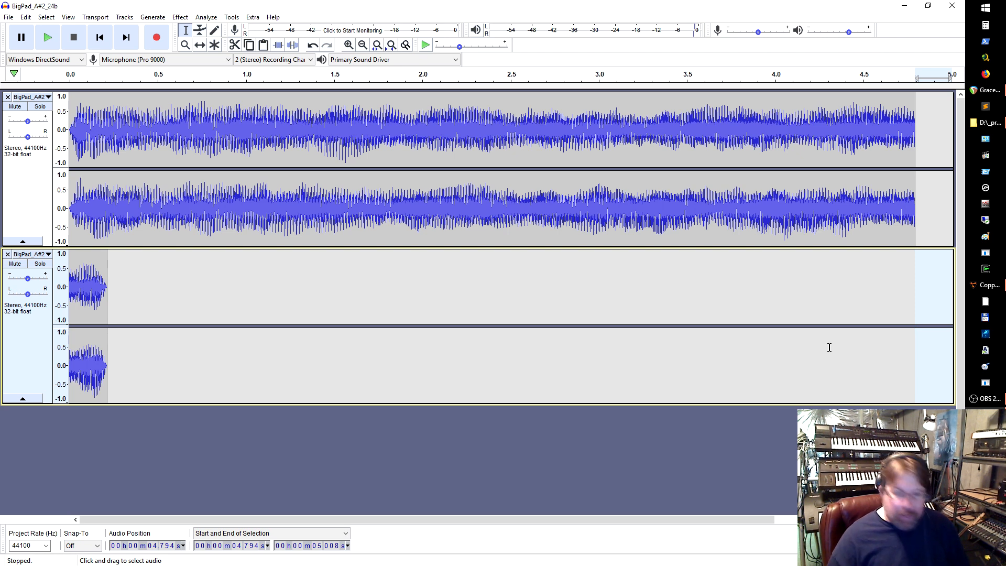
pyautogui.hotkey('ctrl', 'a')
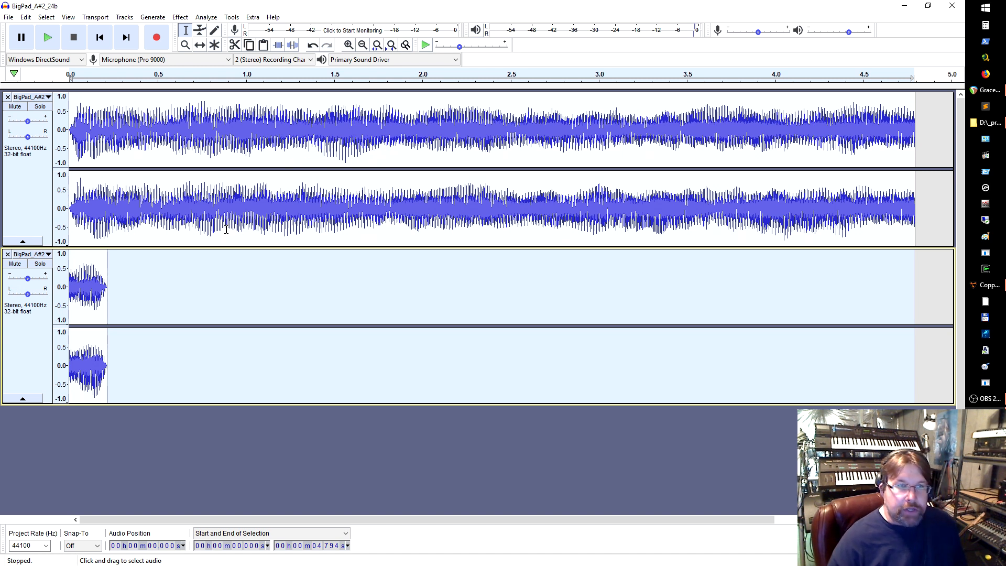
# - Check which file types the WAV export offers, and leave without saving
pyautogui.click(9, 17)
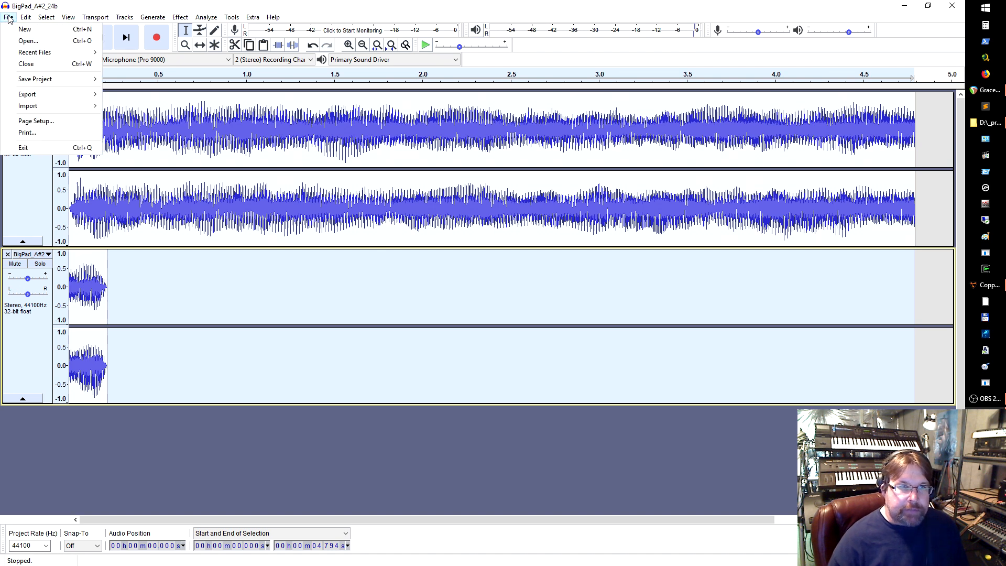
pyautogui.moveTo(32, 97)
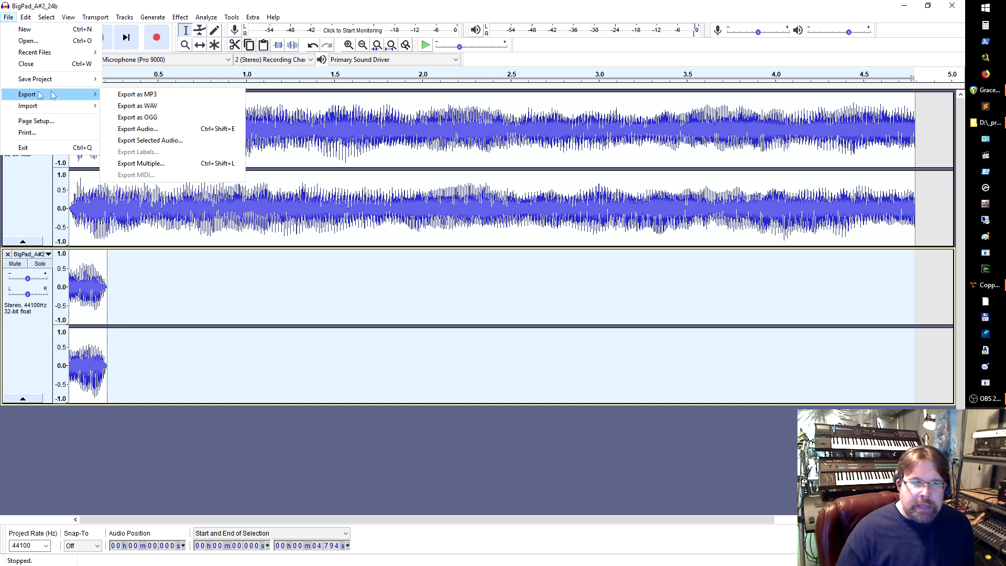
pyautogui.click(159, 106)
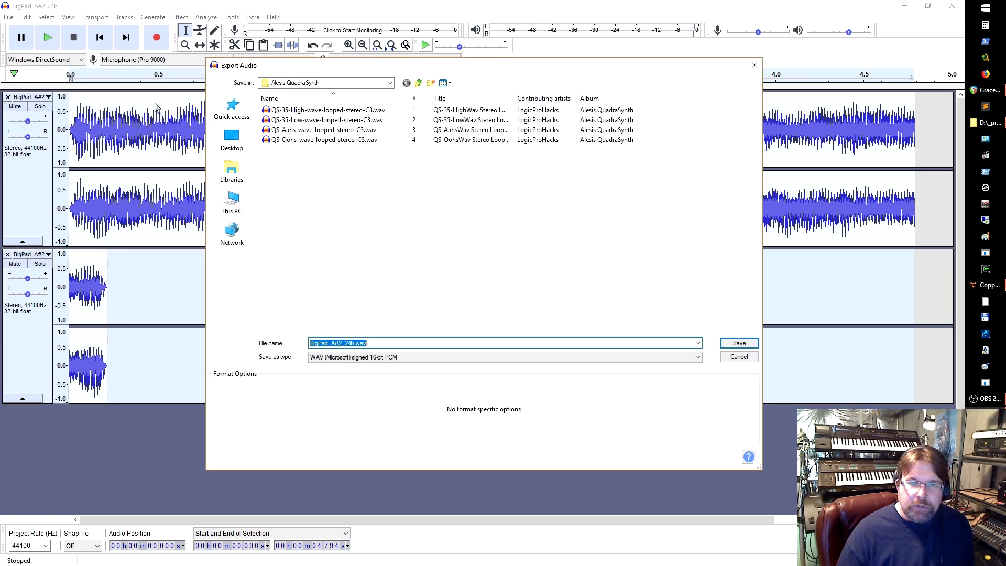
pyautogui.click(435, 360)
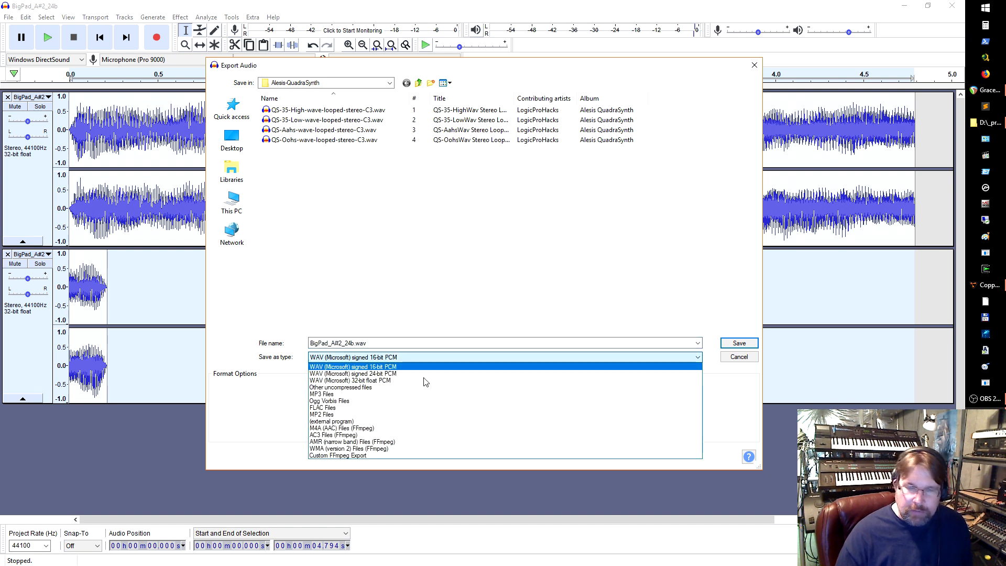
pyautogui.click(277, 381)
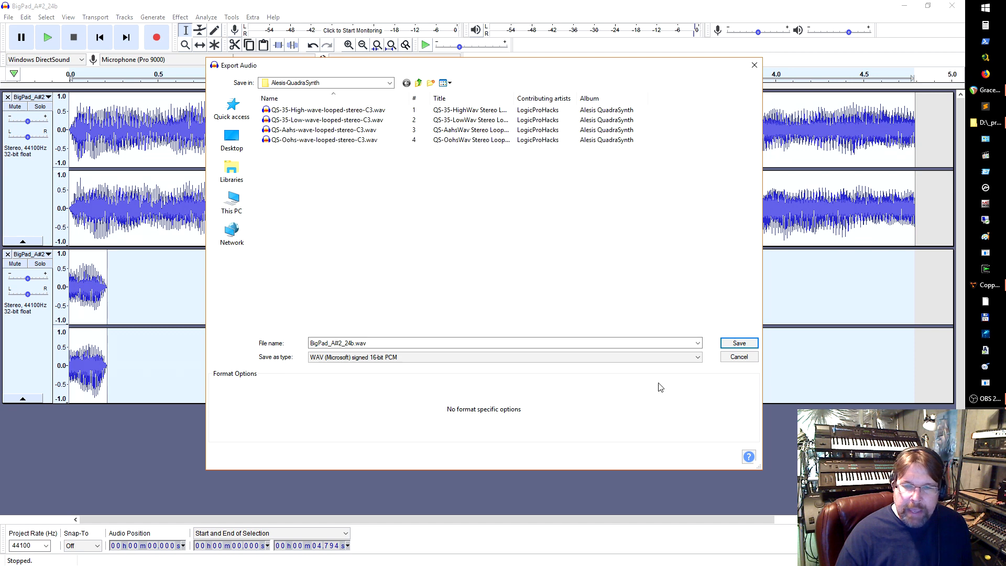
pyautogui.click(738, 356)
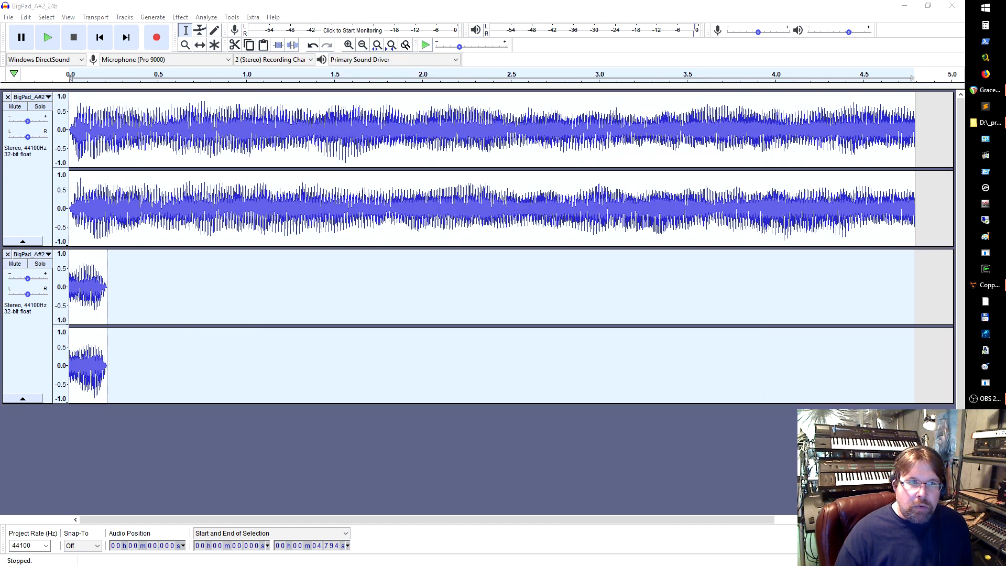
# - Check the file type setting of the general audio export, and cancel the export
pyautogui.click(9, 16)
pyautogui.moveTo(43, 96)
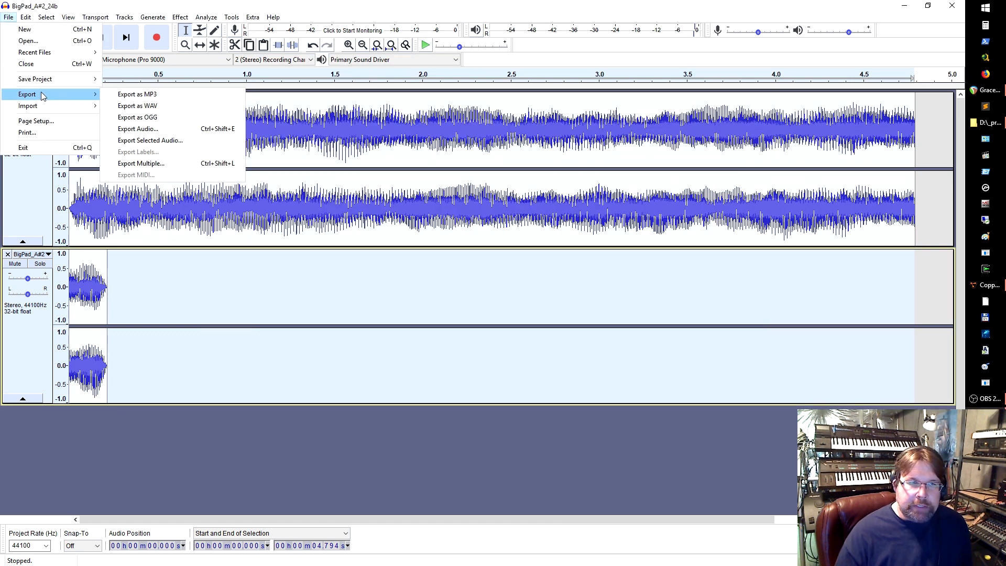
pyautogui.click(139, 129)
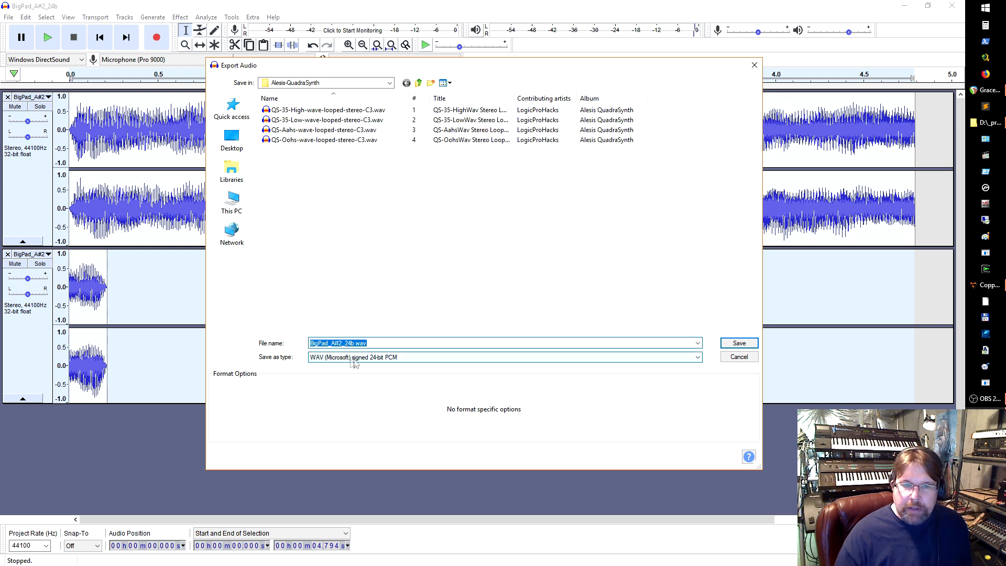
pyautogui.click(343, 374)
pyautogui.click(739, 357)
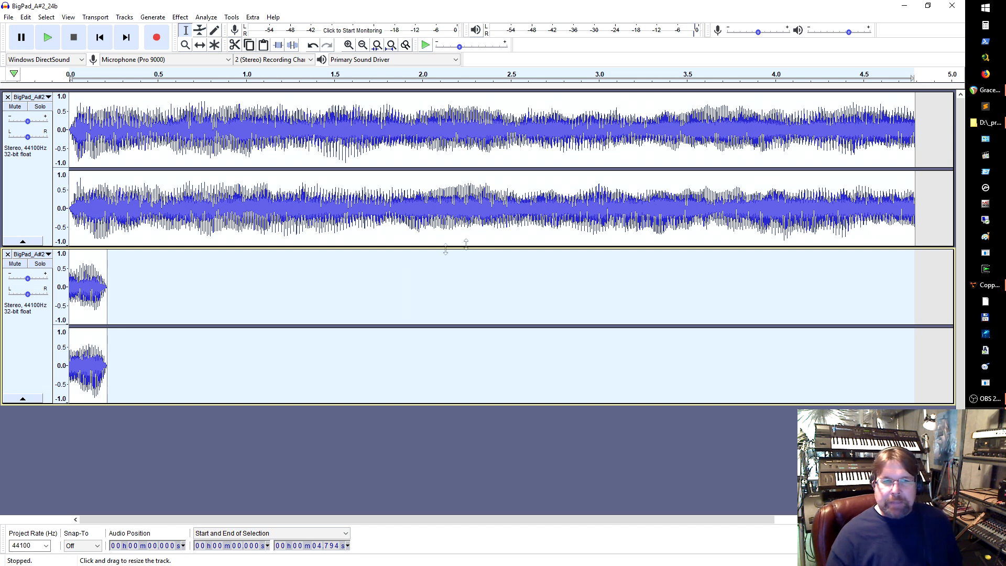
# - Review the split-special macro's steps and browse the insertable commands to the export entries
pyautogui.click(252, 18)
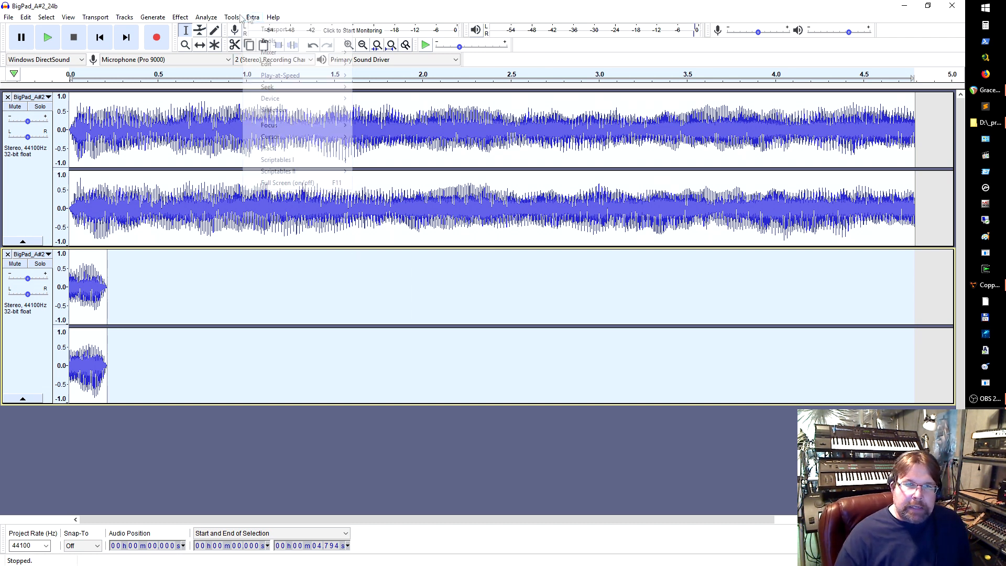
pyautogui.click(252, 41)
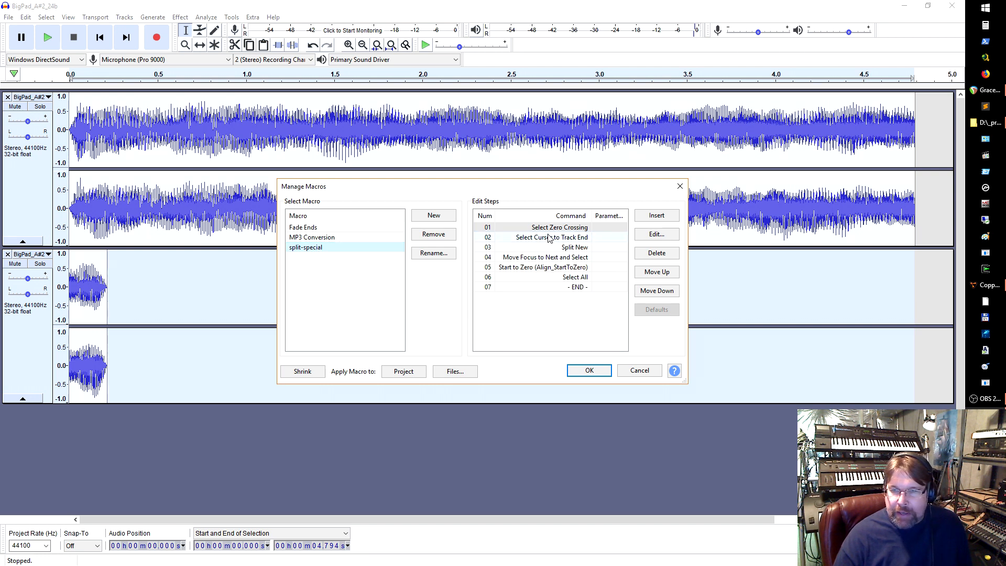
pyautogui.moveTo(507, 196)
pyautogui.mouseDown()
pyautogui.moveTo(518, 193)
pyautogui.moveTo(522, 209)
pyautogui.mouseUp()
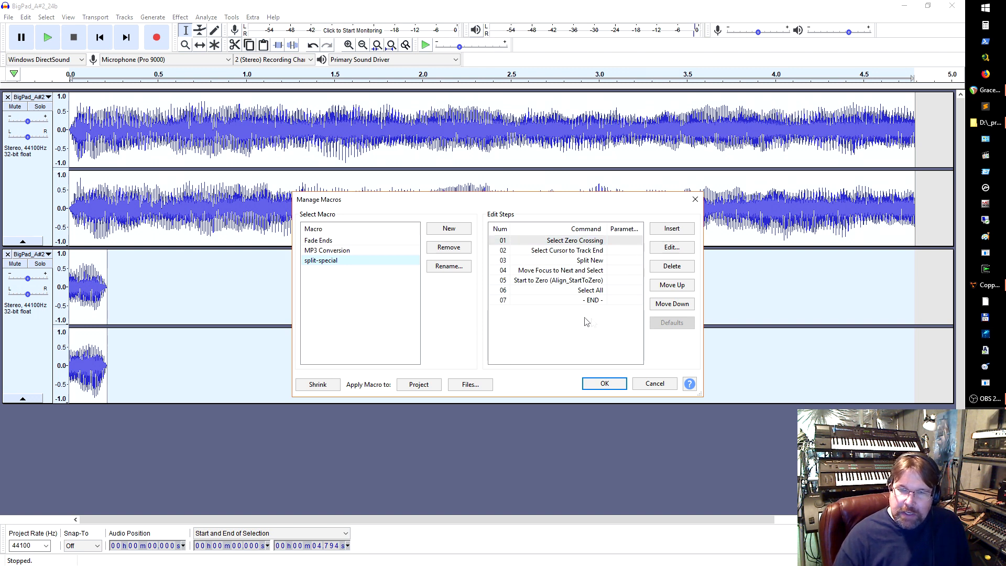
pyautogui.click(672, 230)
pyautogui.click(390, 401)
pyautogui.moveTo(391, 408)
pyautogui.mouseDown()
pyautogui.moveTo(467, 406)
pyautogui.moveTo(437, 403)
pyautogui.mouseUp()
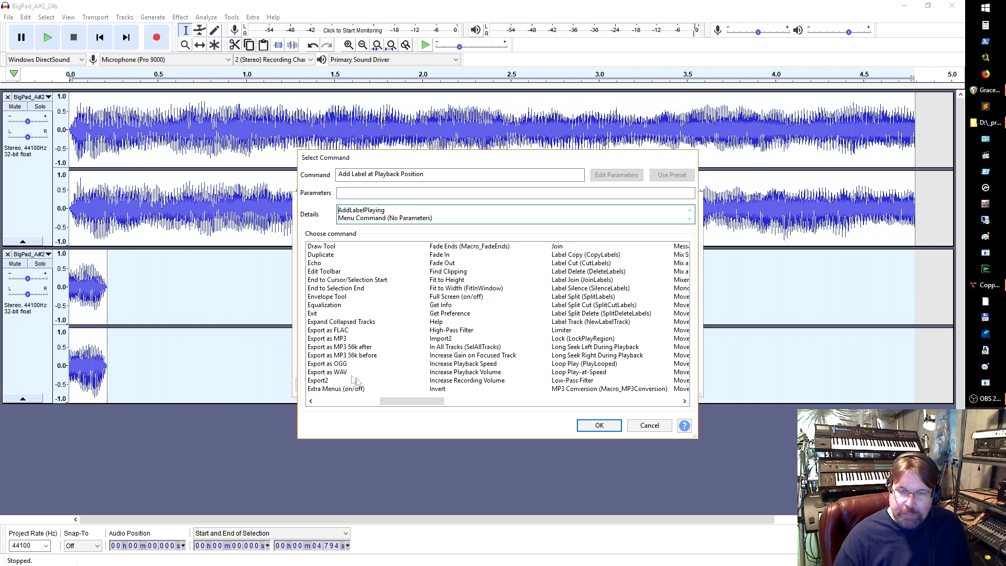
# - Compare the details of the macro's insertable WAV, FLAC, MP3 56k before and OGG export commands
pyautogui.click(348, 373)
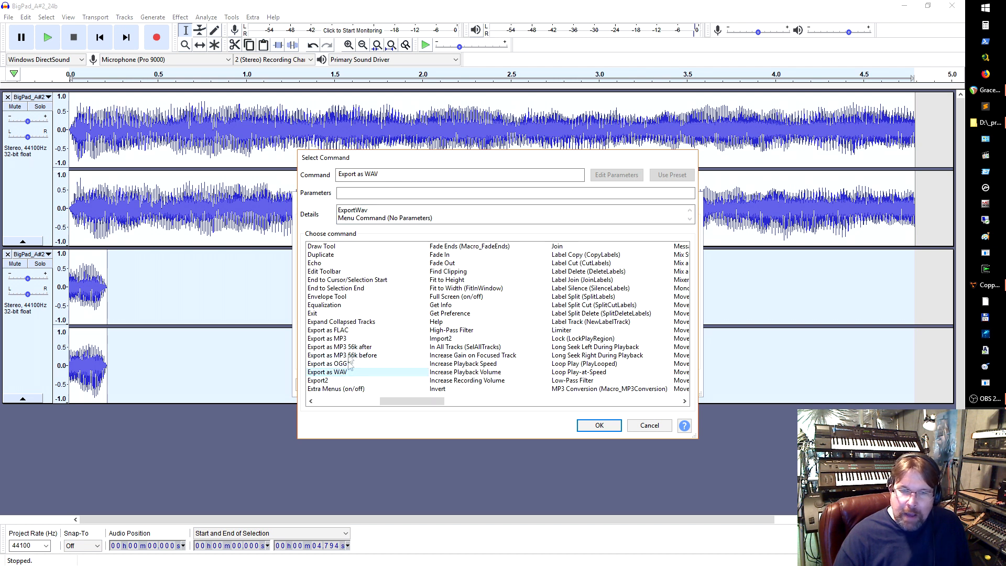
pyautogui.click(349, 331)
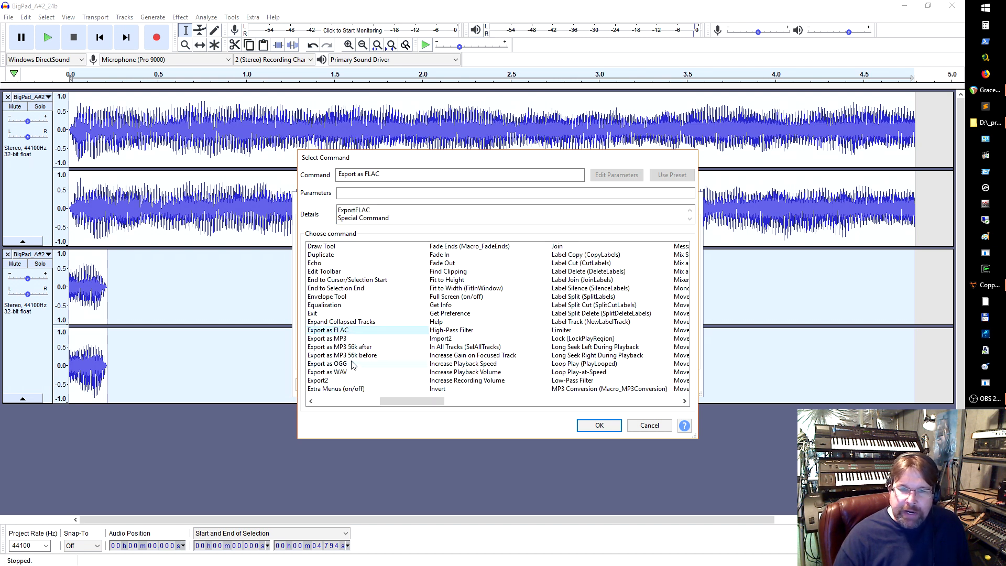
pyautogui.click(354, 373)
pyautogui.click(354, 356)
pyautogui.click(353, 363)
pyautogui.click(353, 373)
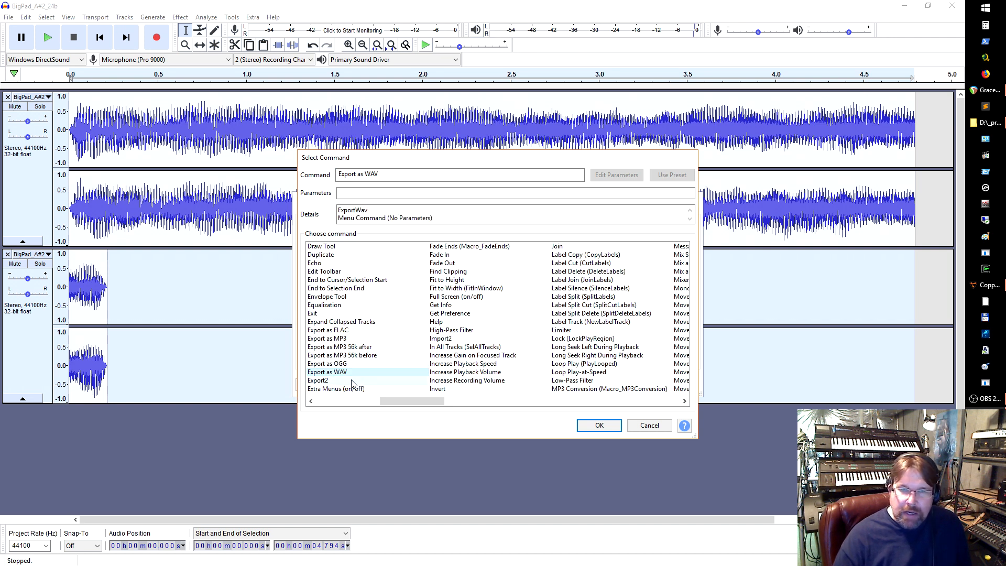
pyautogui.click(352, 364)
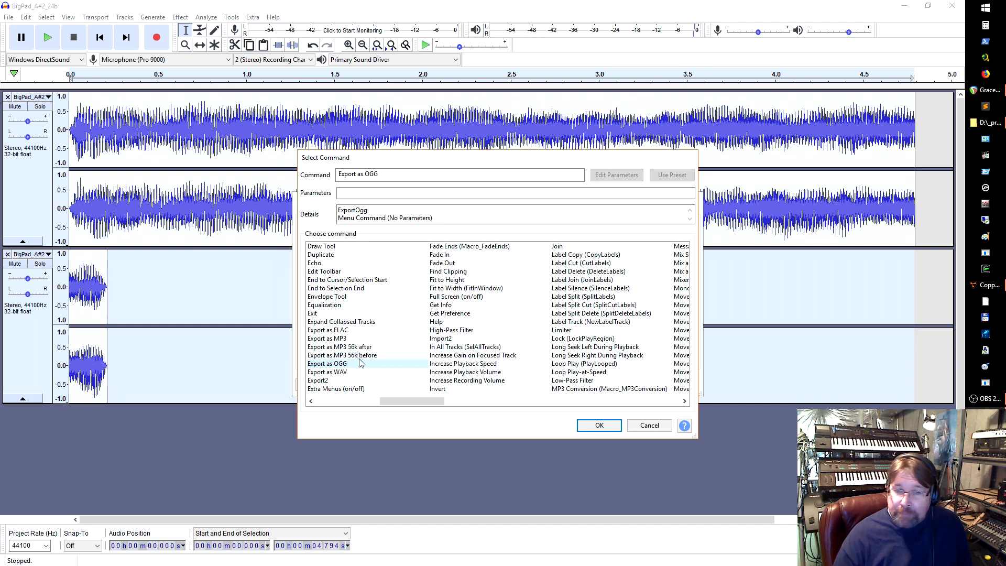
# - Compare the details of the insertable WAV, OGG, MP3 and MP3 56k before export commands, and leave the macro manager without changes
pyautogui.click(350, 373)
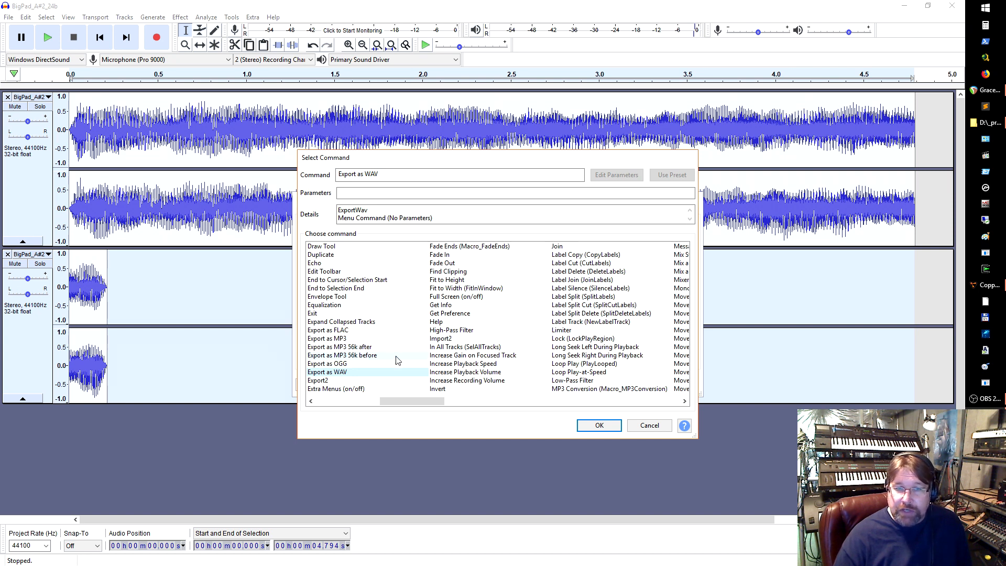
pyautogui.click(357, 364)
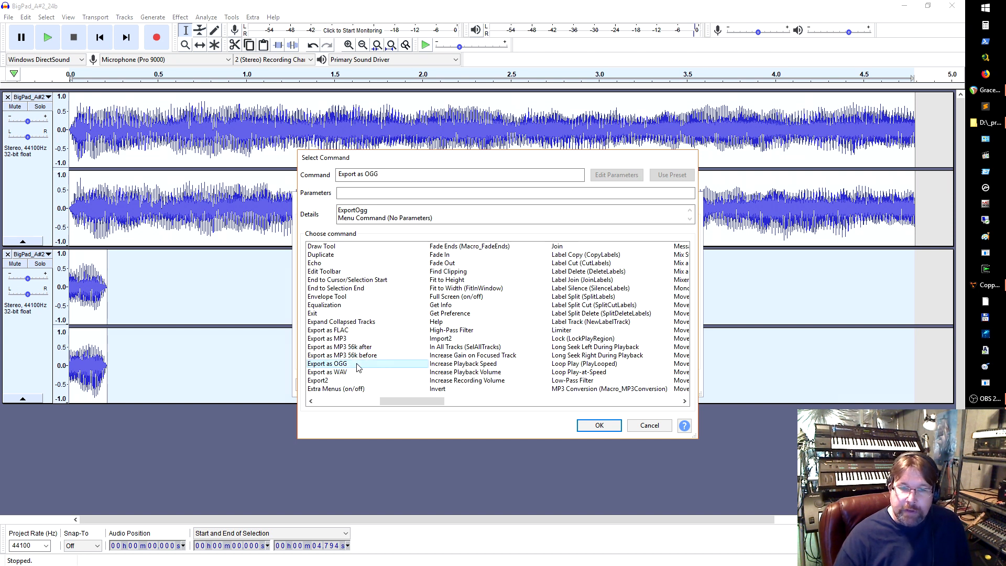
pyautogui.click(350, 332)
pyautogui.click(357, 355)
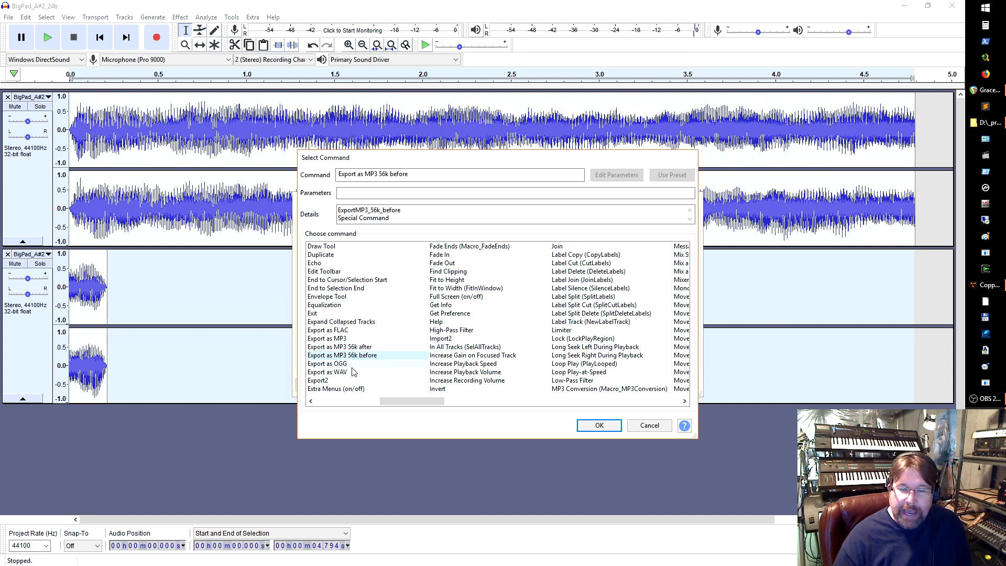
pyautogui.moveTo(408, 405)
pyautogui.mouseDown()
pyautogui.moveTo(394, 406)
pyautogui.moveTo(415, 407)
pyautogui.mouseUp()
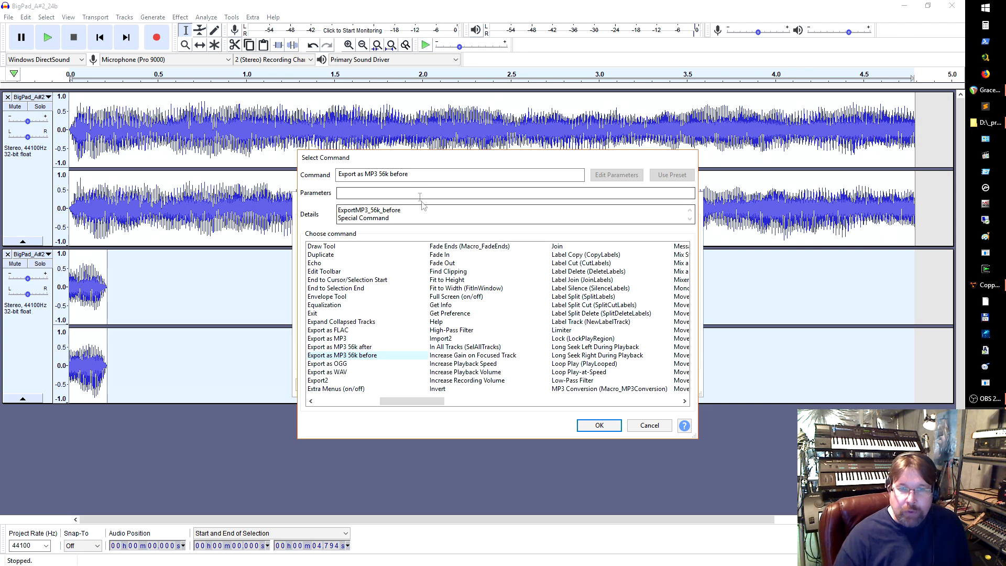
pyautogui.moveTo(417, 162); pyautogui.dragTo(419, 177)
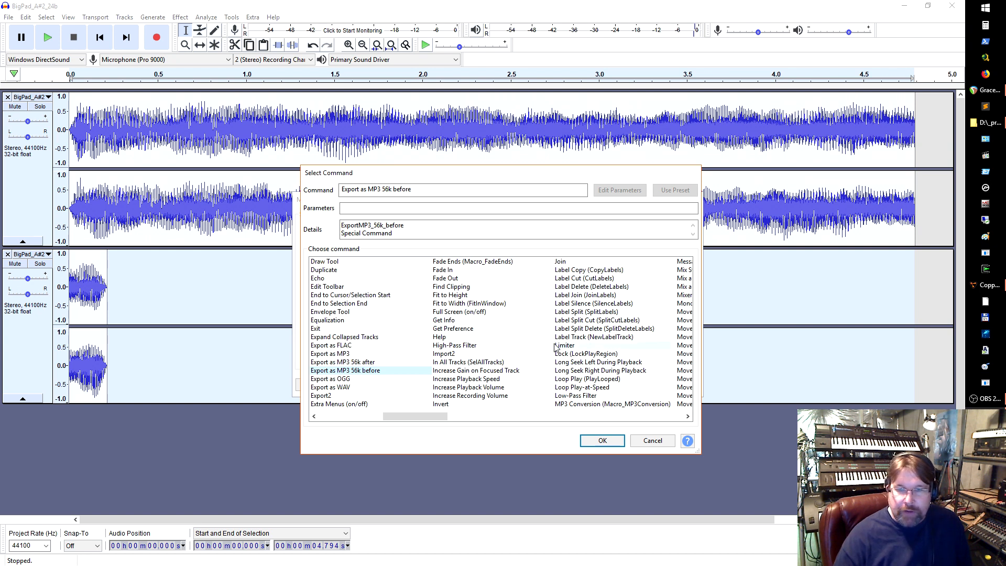
pyautogui.moveTo(420, 414); pyautogui.dragTo(398, 414)
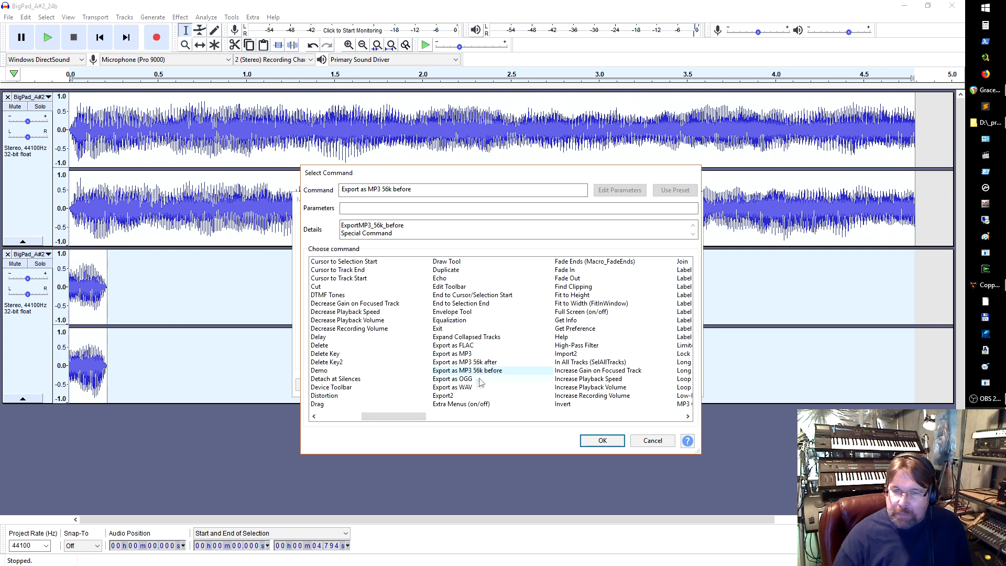
pyautogui.click(453, 388)
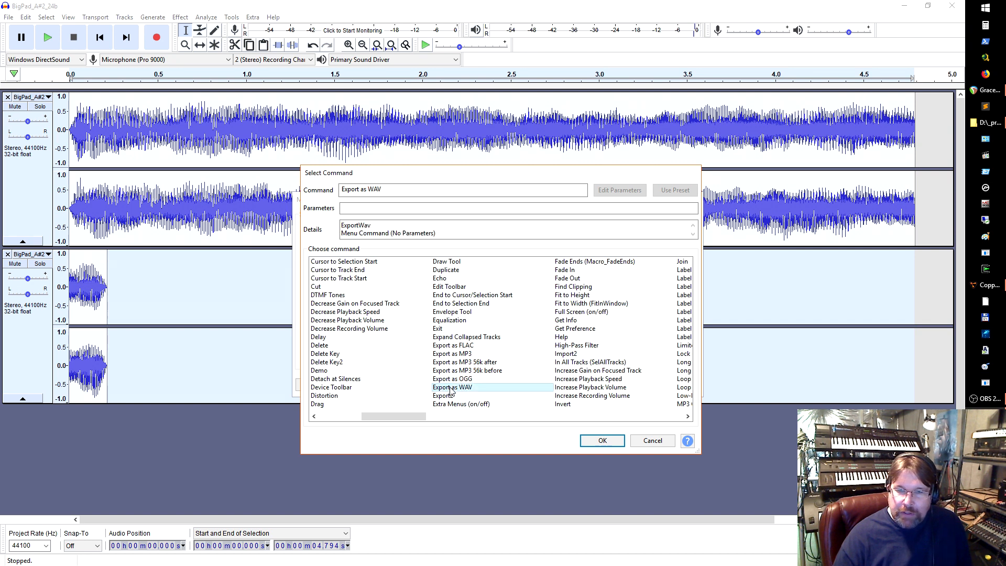
pyautogui.click(455, 354)
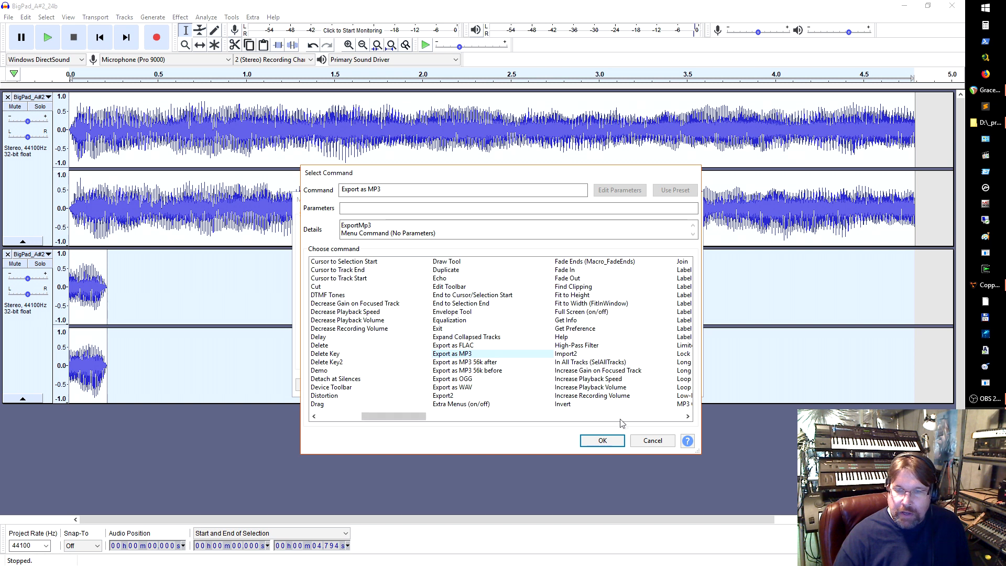
pyautogui.click(652, 437)
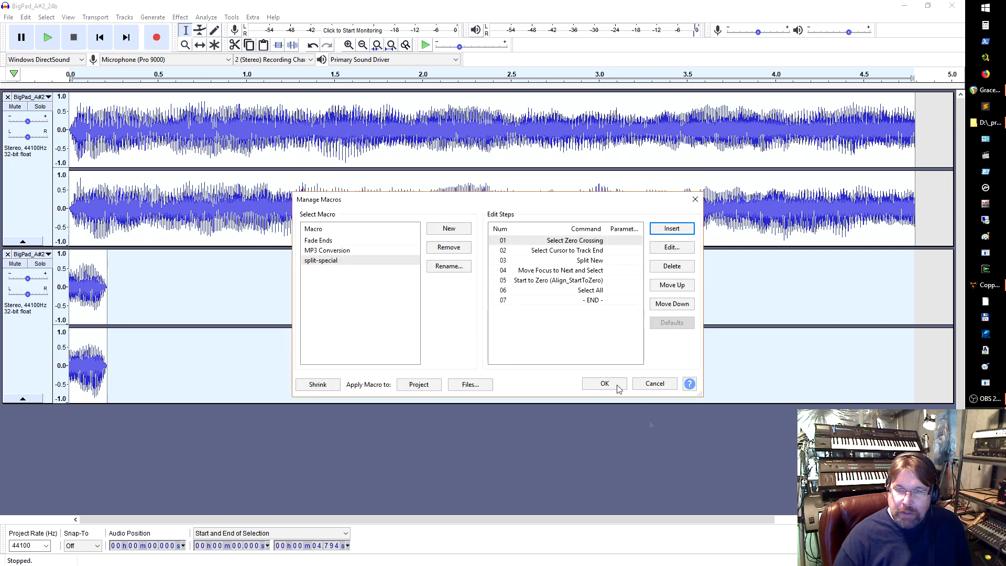
pyautogui.click(653, 384)
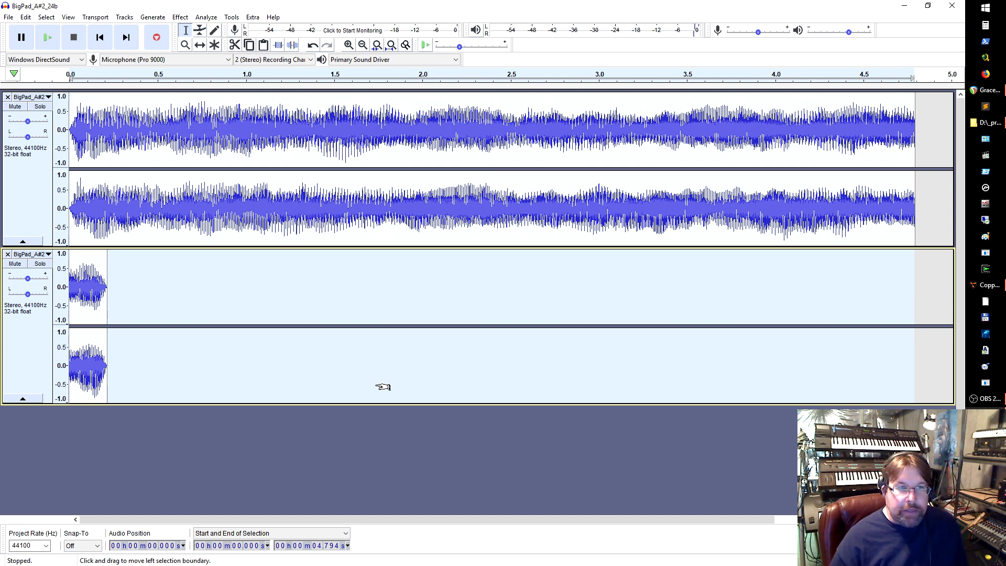
# - Start a general audio export as signed 24-bit PCM WAV and name the file BigPad_stereo_looped_A#2.wav
pyautogui.hotkey('ctrl', 'shift', 'e')
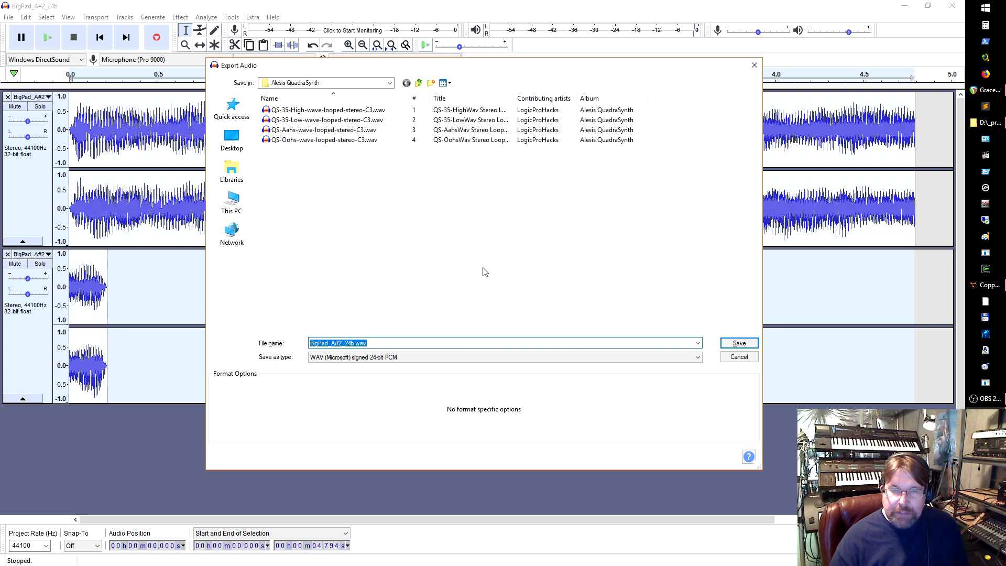
pyautogui.click(516, 381)
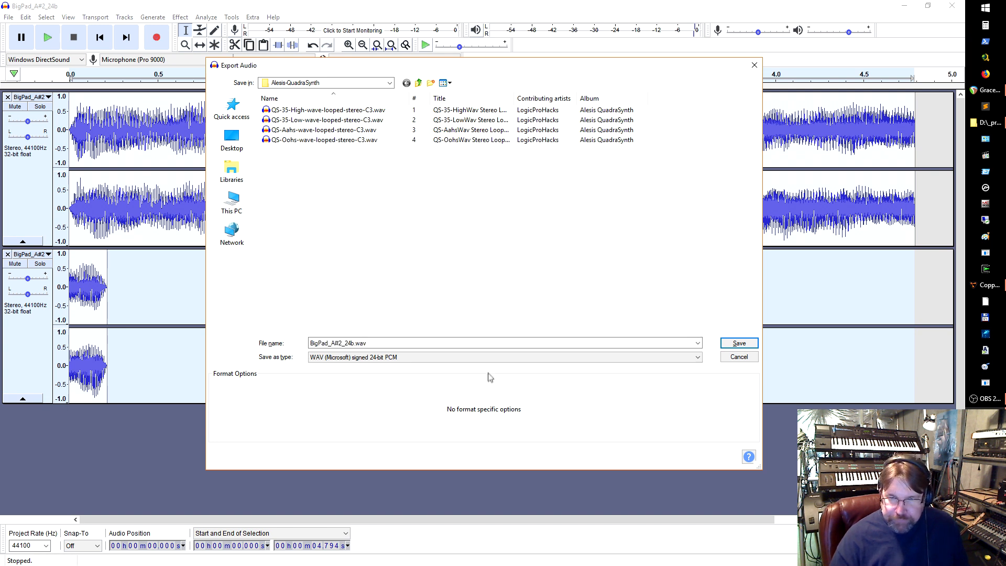
pyautogui.click(339, 343)
pyautogui.click(347, 342)
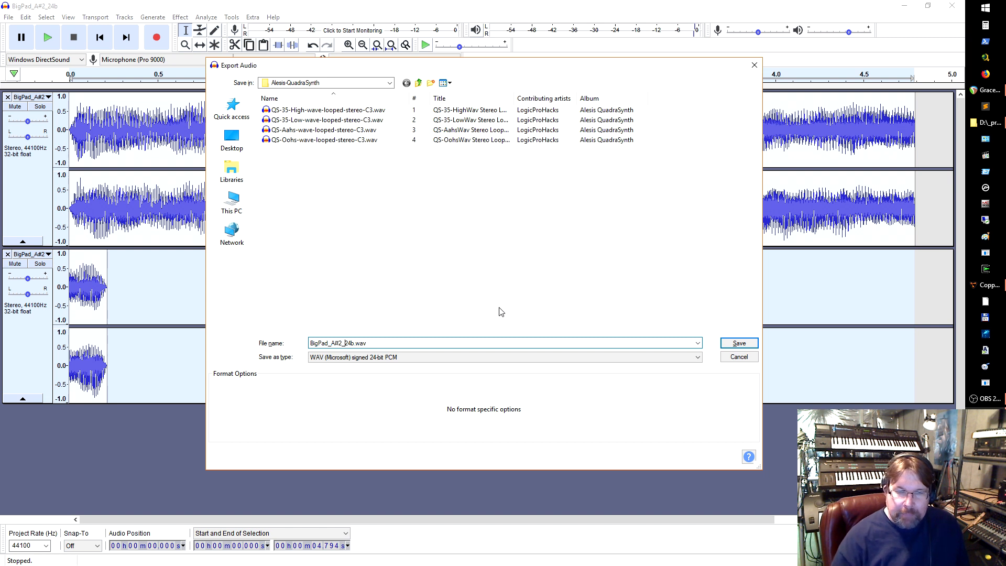
pyautogui.press('BackSpace')
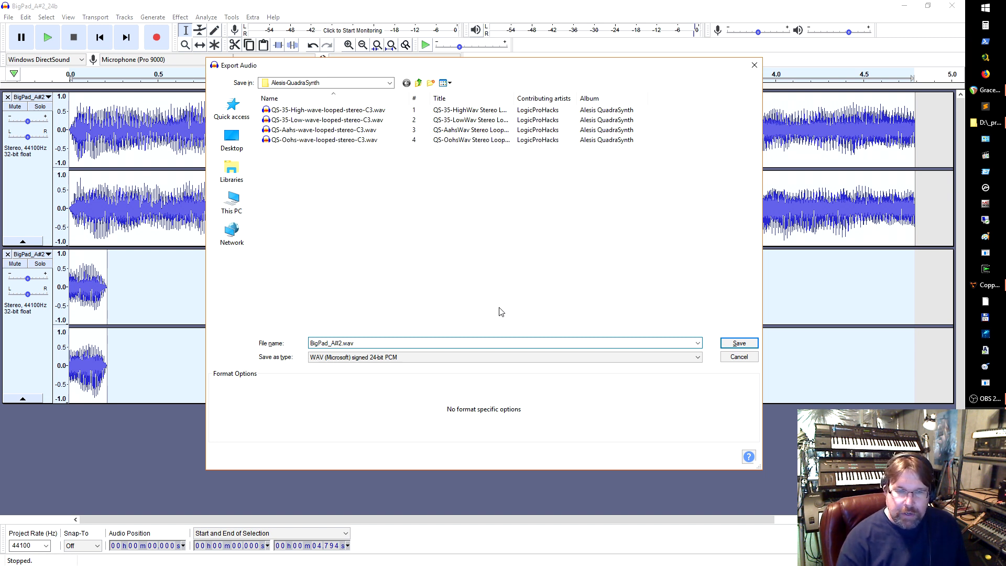
pyautogui.write('ed')
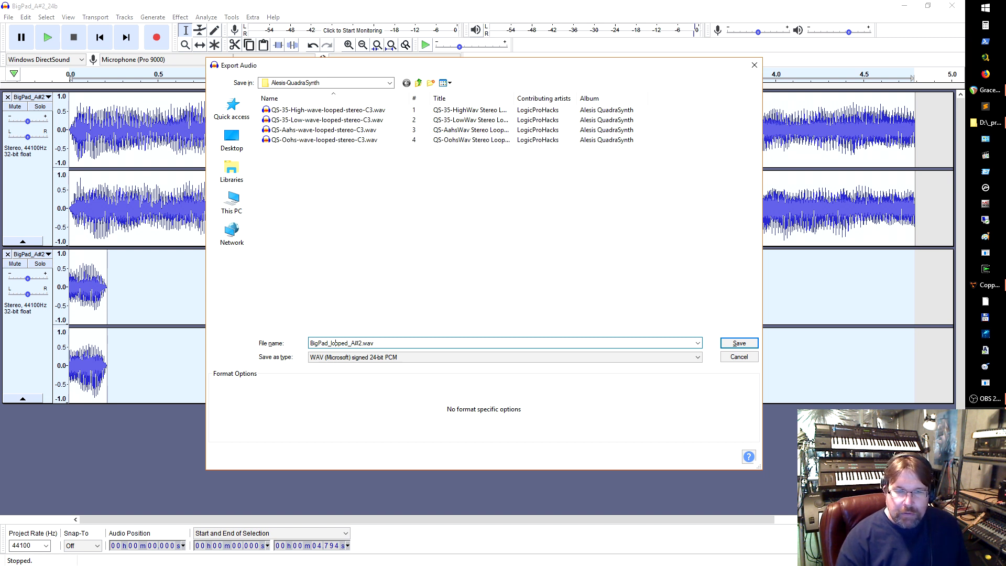
pyautogui.write('stereo_')
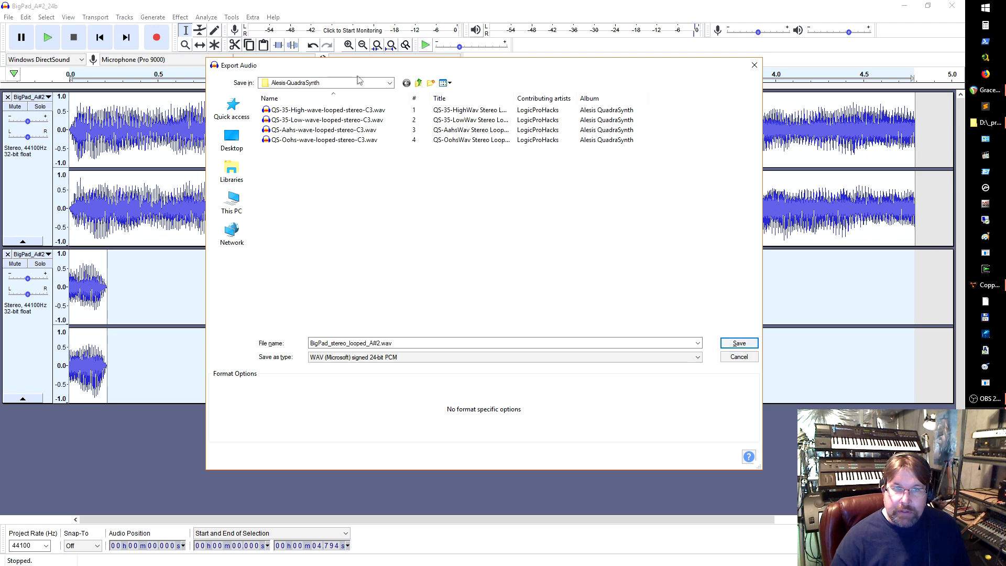
# - Choose the Big Pad 01 folder within pads as the export destination and save the file there
pyautogui.click(419, 84)
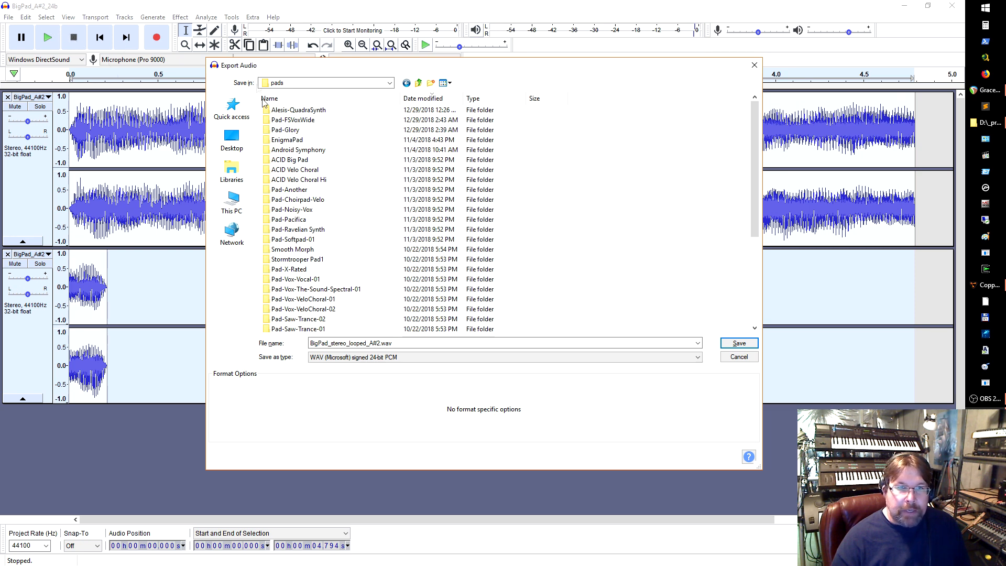
pyautogui.click(295, 159)
pyautogui.doubleClick(297, 161)
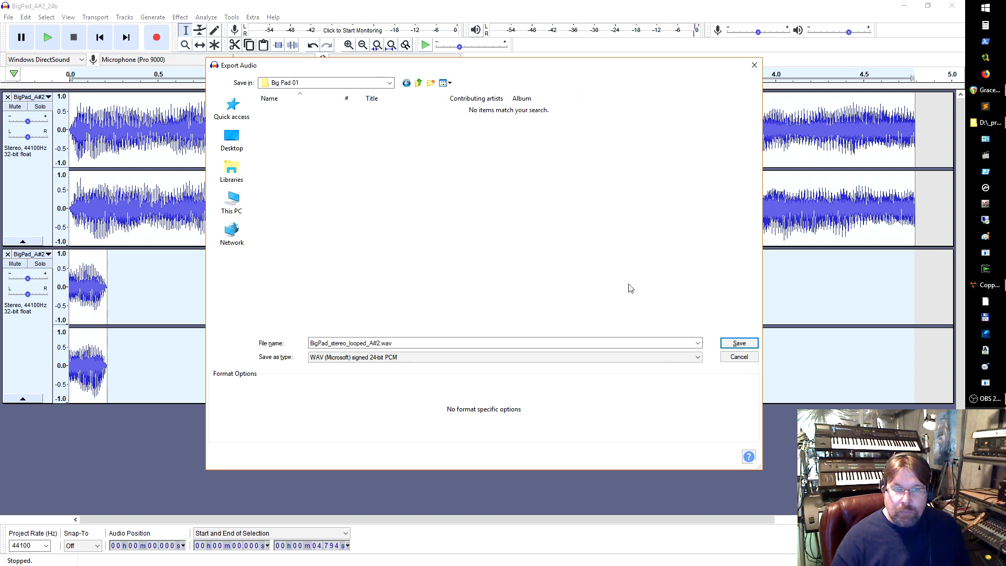
pyautogui.click(737, 346)
# - Set the track title in the export's metadata tags to BigPad Stereo Looped
pyautogui.moveTo(495, 182); pyautogui.dragTo(385, 161)
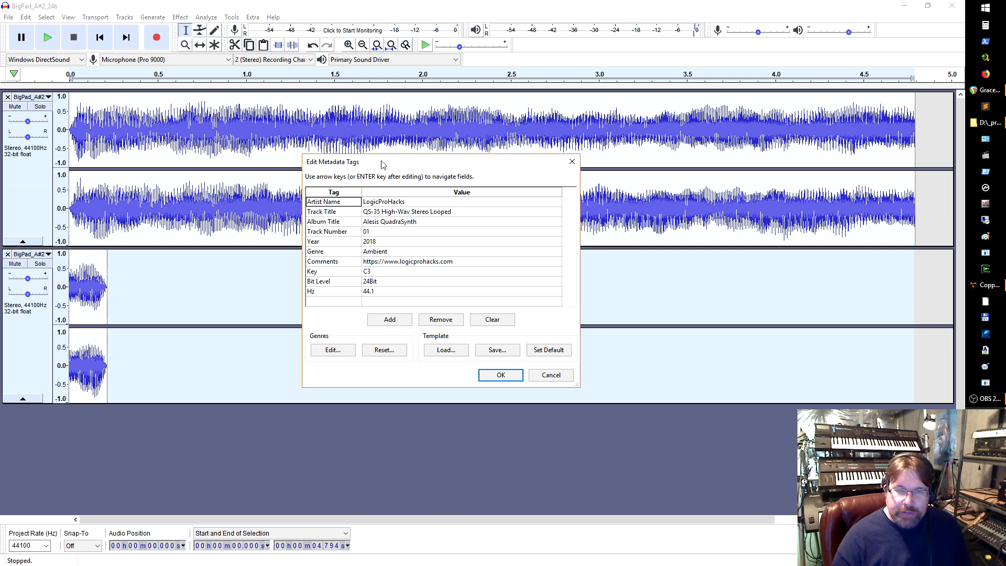
pyautogui.moveTo(383, 163); pyautogui.dragTo(391, 158)
pyautogui.click(398, 198)
pyautogui.click(398, 208)
pyautogui.click(406, 207)
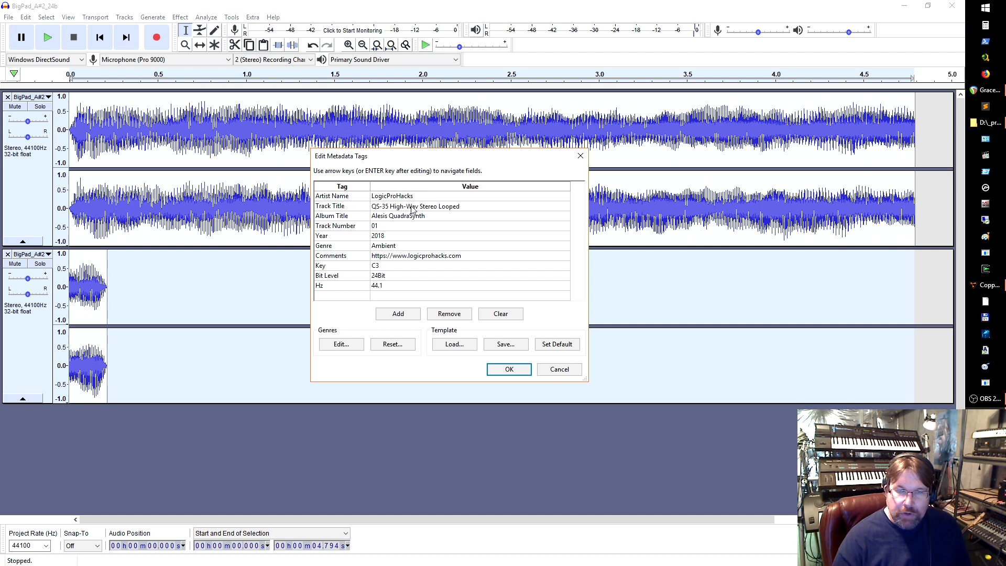
pyautogui.moveTo(418, 208); pyautogui.dragTo(312, 168)
pyautogui.press('shift')
pyautogui.write('BigPad')
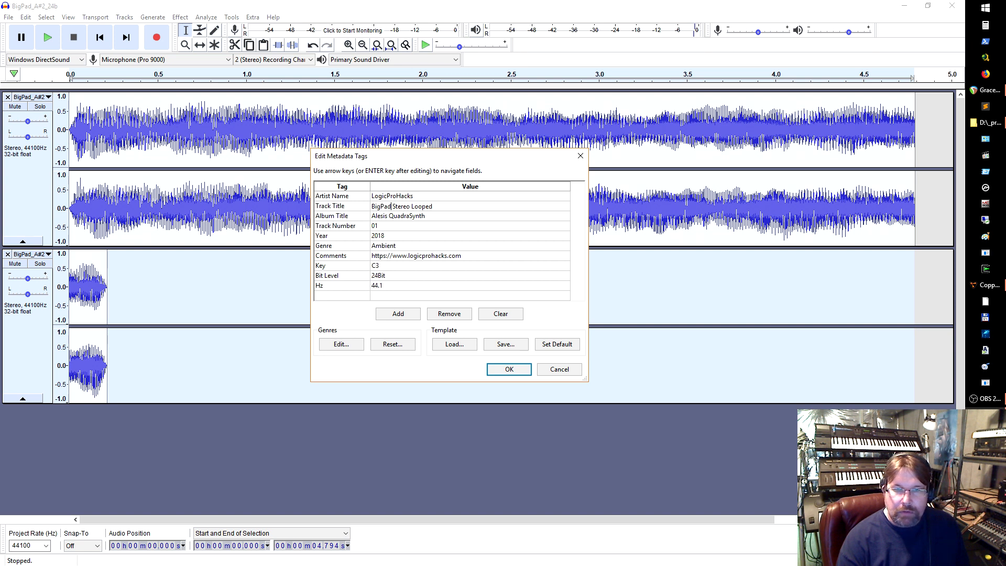
# - Replace the album title in the metadata tags with Synth Uknown
pyautogui.click(428, 217)
pyautogui.click(429, 215)
pyautogui.moveTo(431, 217); pyautogui.dragTo(318, 209)
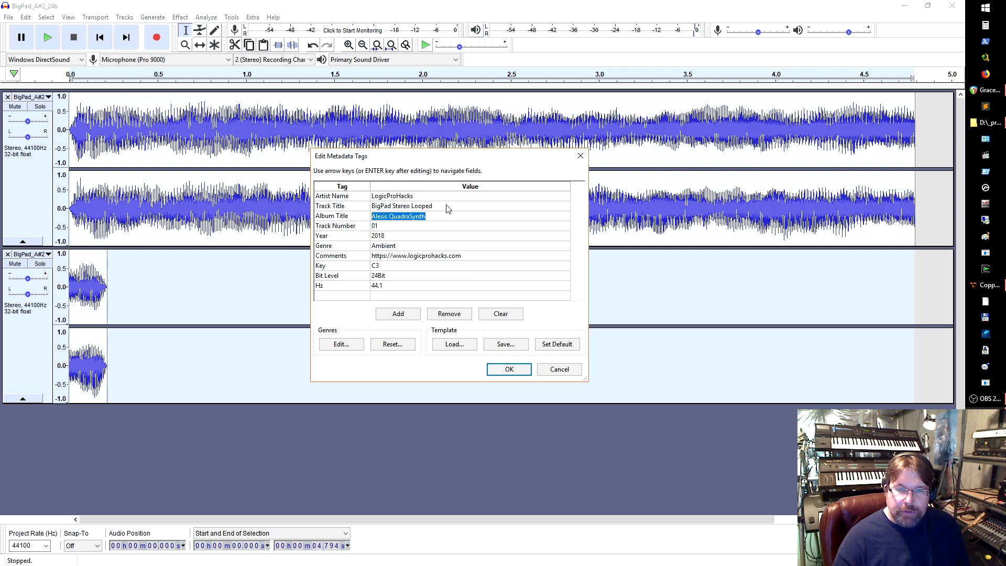
pyautogui.press('shift')
pyautogui.press('Delete')
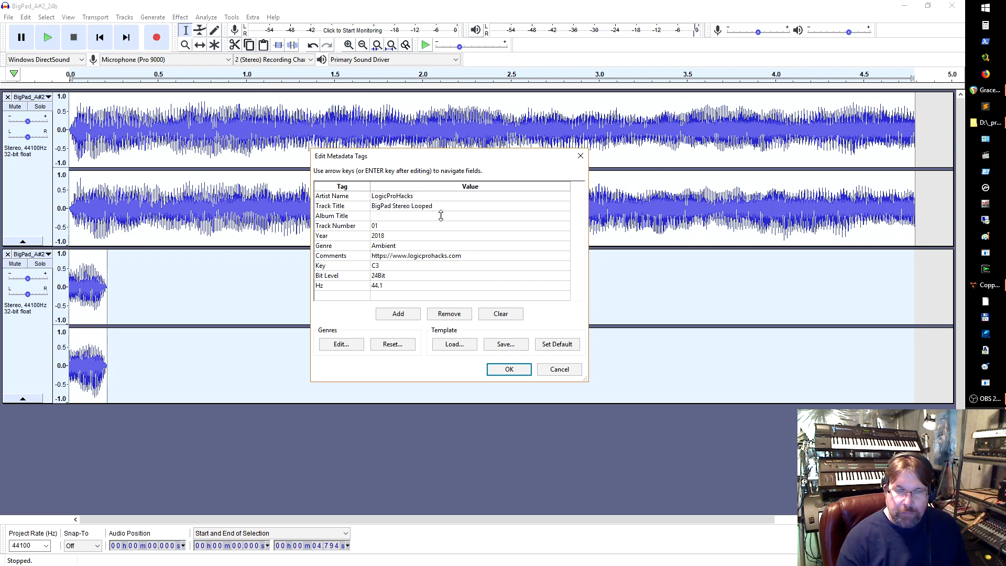
pyautogui.press('shift')
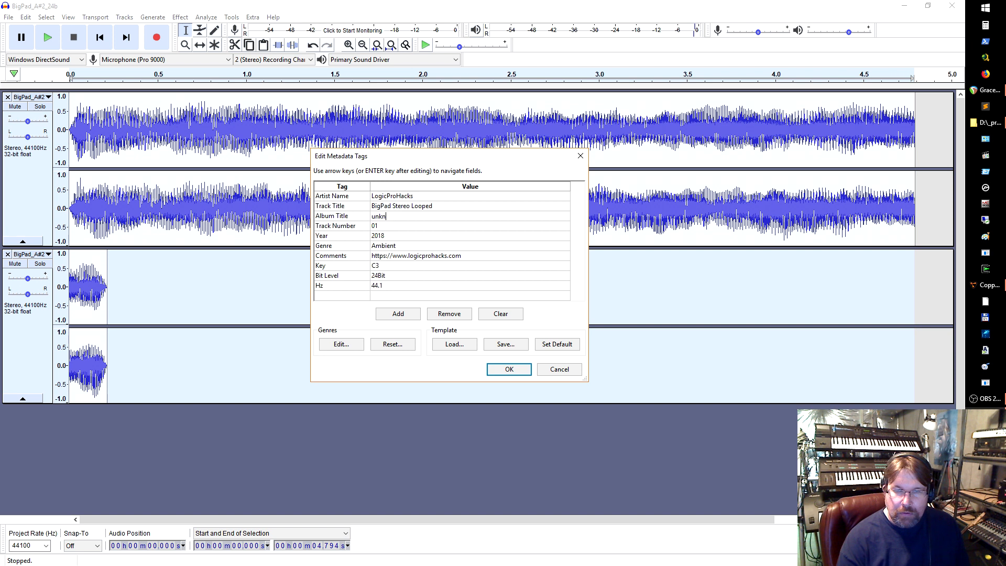
pyautogui.write('Synth')
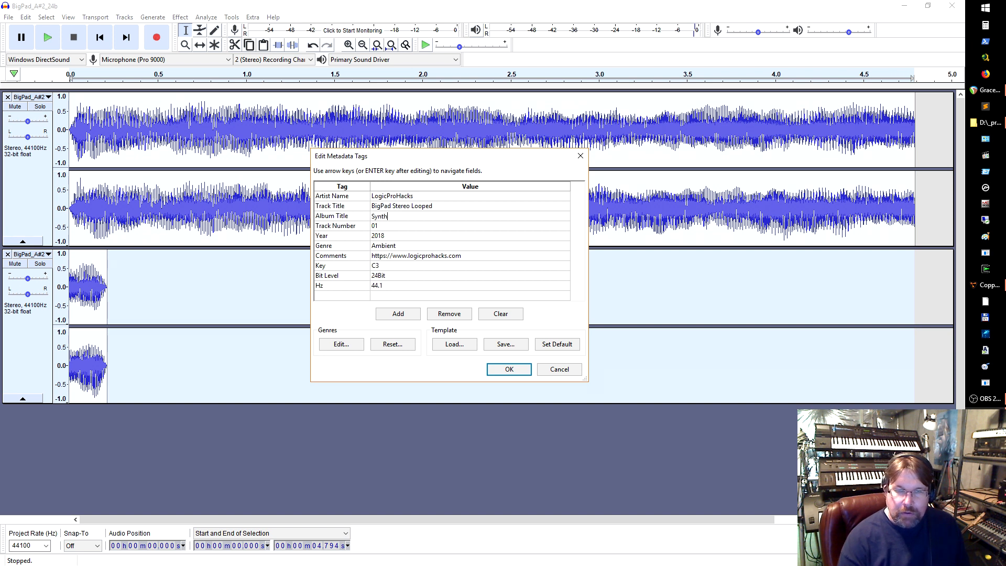
pyautogui.write(' Uknown')
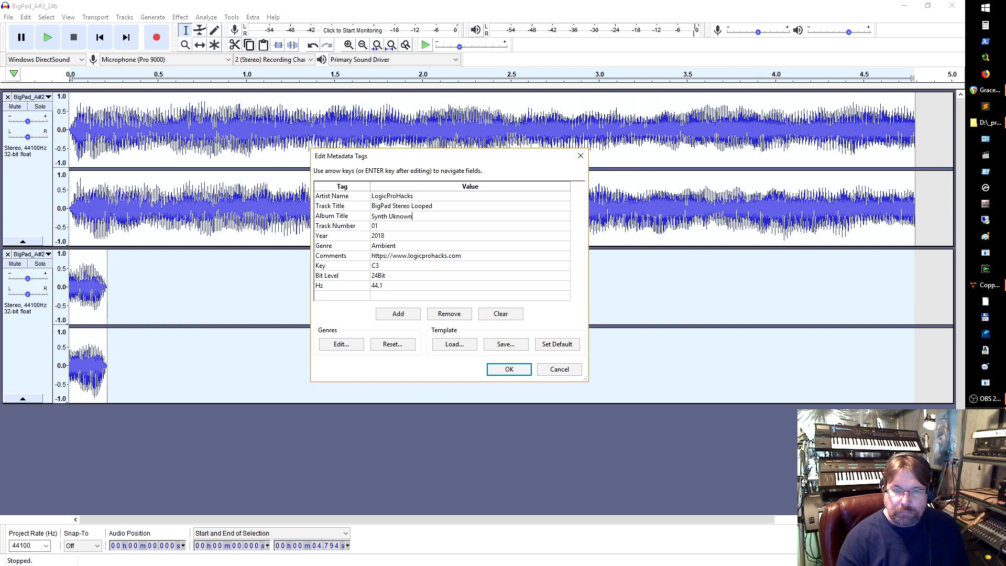
pyautogui.click(388, 228)
pyautogui.doubleClick(389, 228)
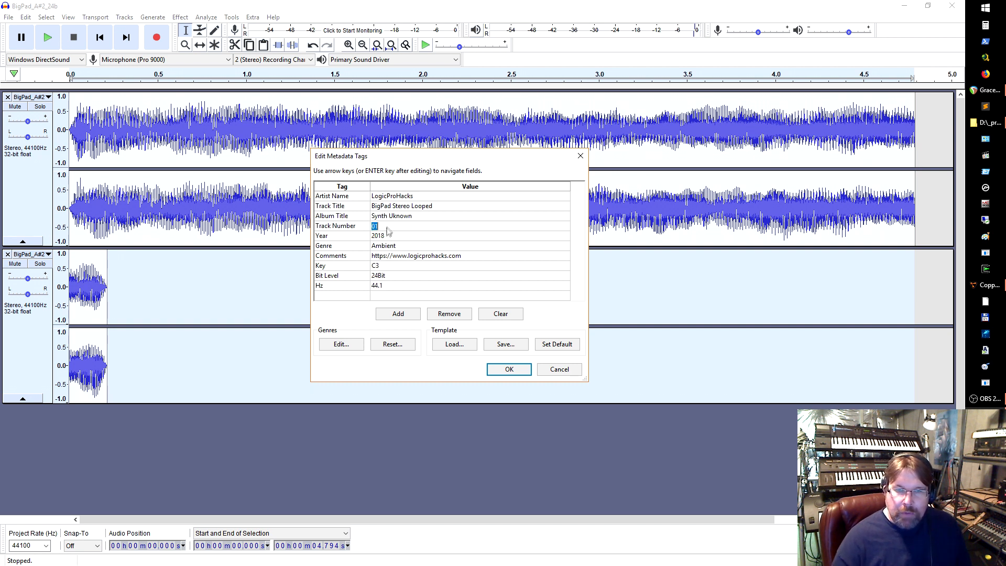
pyautogui.click(389, 236)
pyautogui.click(385, 226)
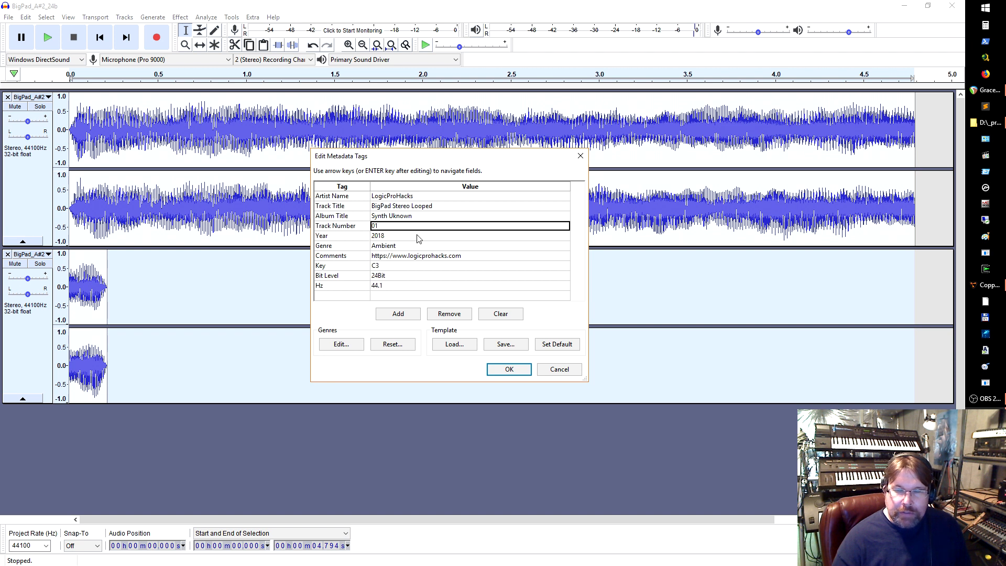
pyautogui.click(389, 228)
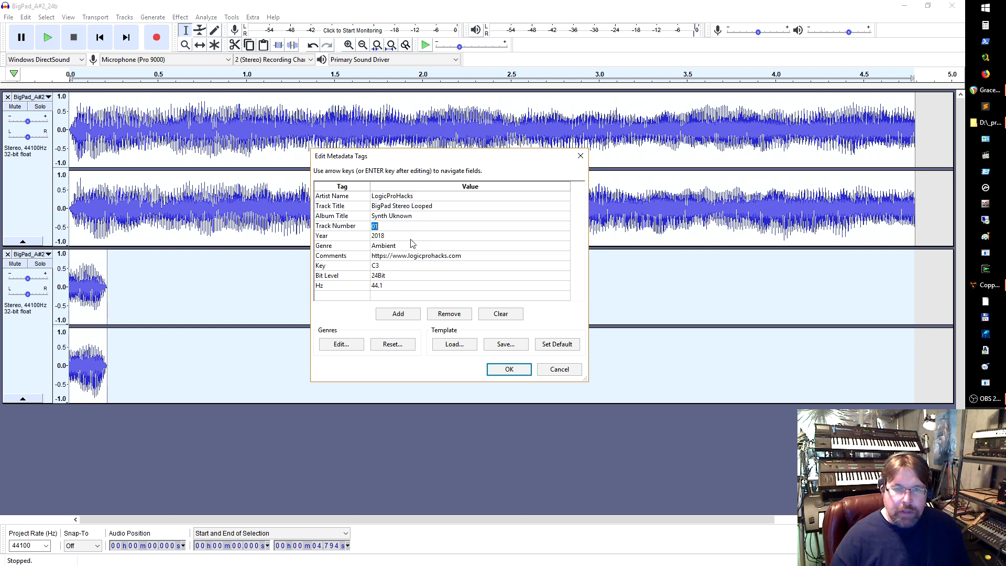
# - Set the genre in the metadata tags to EDM
pyautogui.click(403, 247)
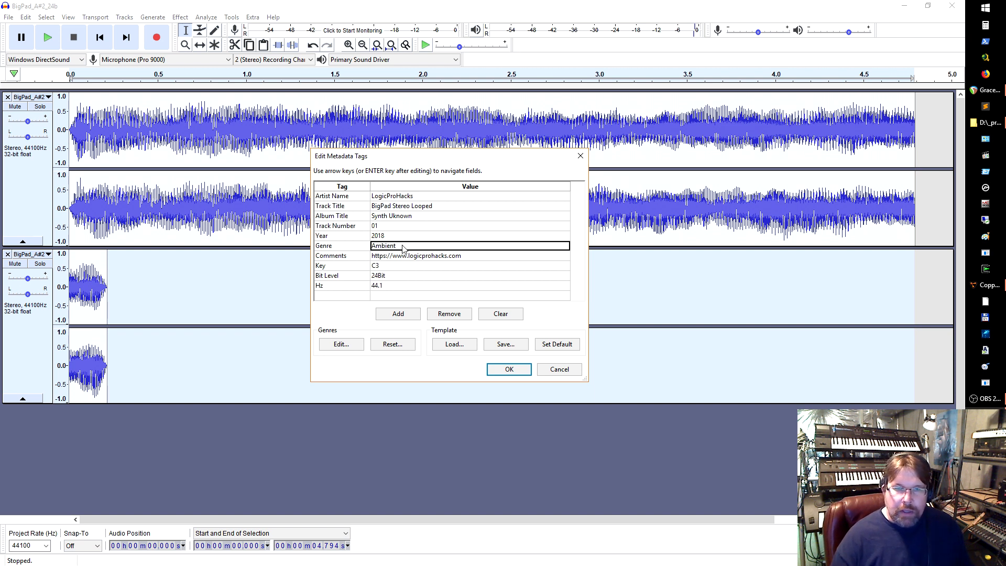
pyautogui.click(408, 237)
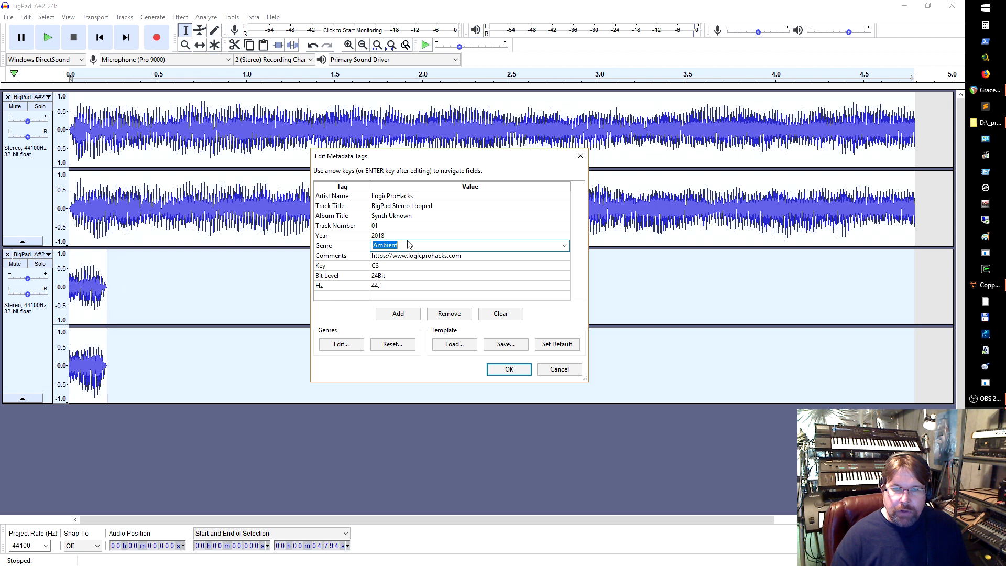
pyautogui.click(411, 247)
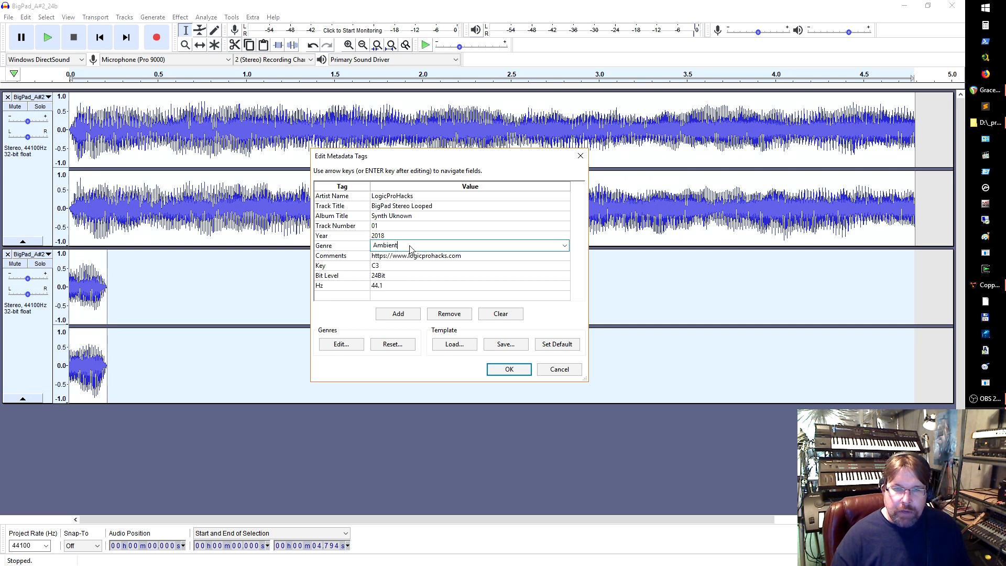
pyautogui.write('E')
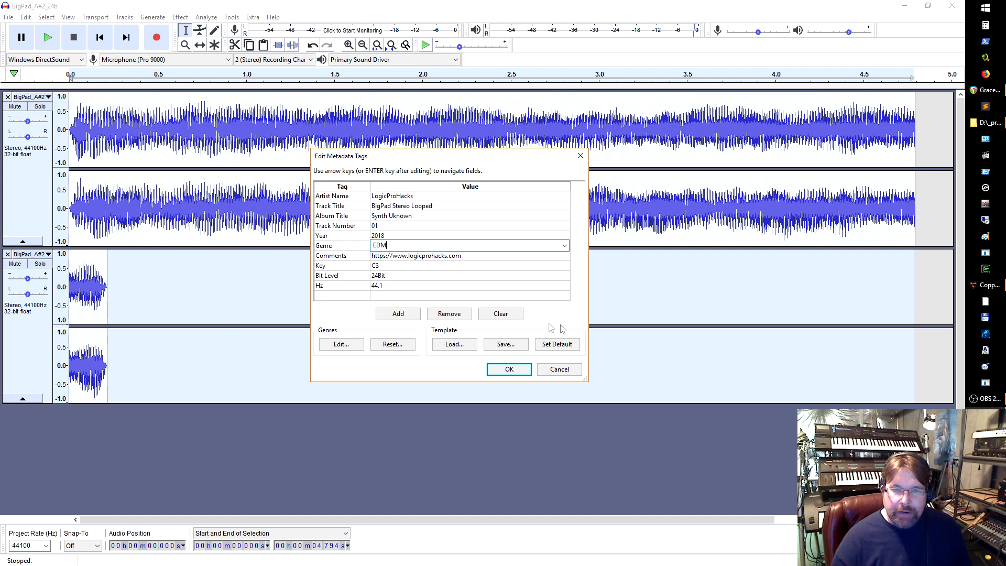
pyautogui.write('DM')
# - Select the value of the Key tag in the metadata table to point it out
pyautogui.click(466, 268)
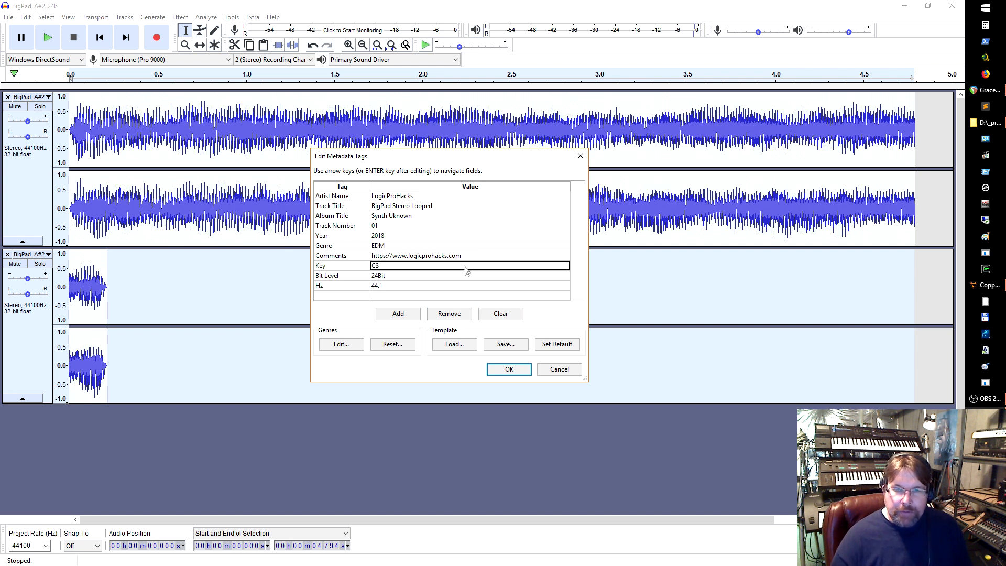
pyautogui.click(389, 268)
pyautogui.moveTo(389, 268); pyautogui.dragTo(361, 258)
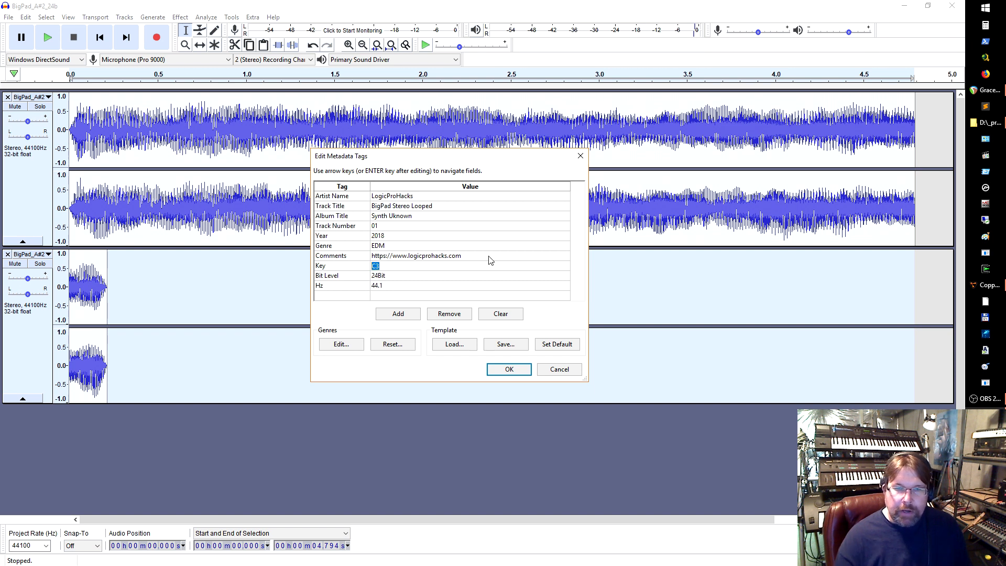
# - Add an empty row to the metadata tags, and remove both blank rows below the Hz tag
pyautogui.click(338, 277)
pyautogui.click(332, 295)
pyautogui.click(398, 316)
pyautogui.click(341, 288)
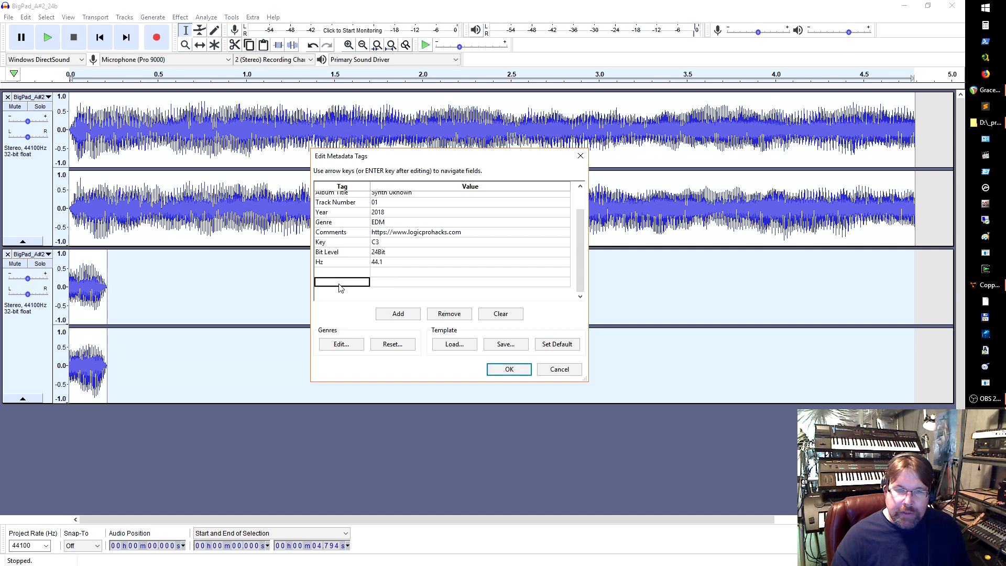
pyautogui.click(450, 313)
pyautogui.click(344, 294)
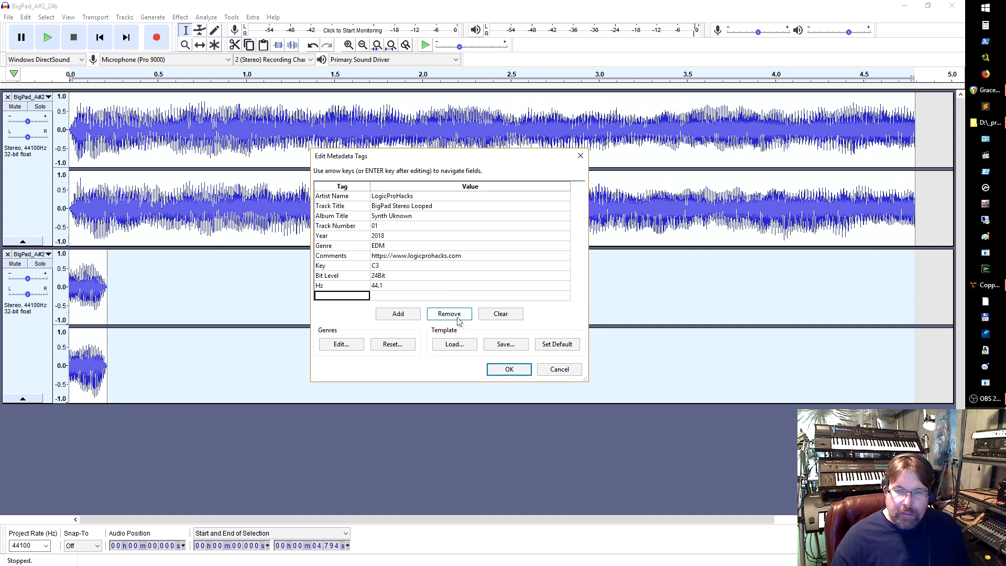
pyautogui.click(450, 313)
# - Go through the custom Key, Bit Level and Hz tags and their values in the metadata table
pyautogui.click(403, 276)
pyautogui.click(400, 285)
pyautogui.click(332, 266)
pyautogui.click(337, 277)
pyautogui.click(338, 286)
pyautogui.click(386, 266)
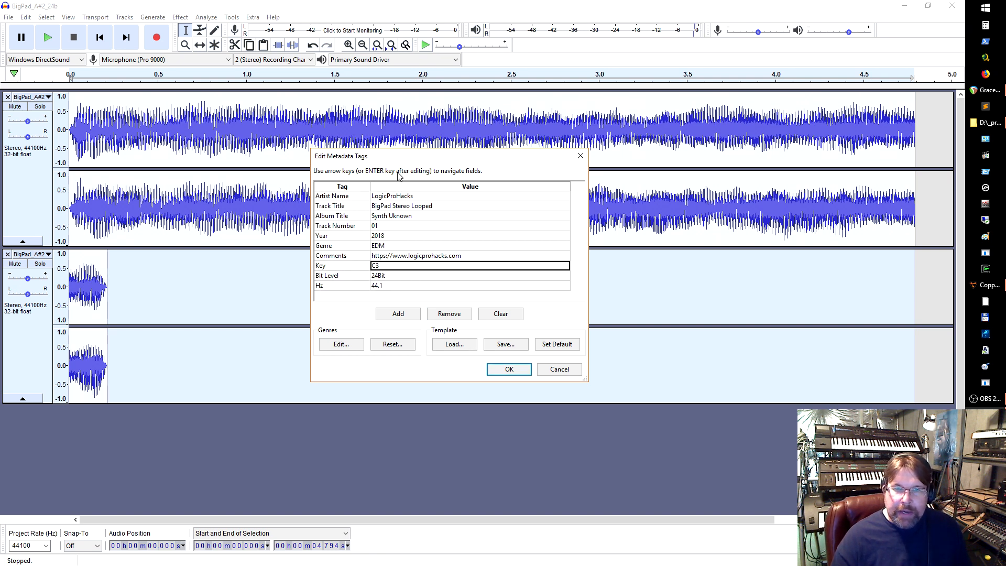
pyautogui.moveTo(390, 162); pyautogui.dragTo(357, 166)
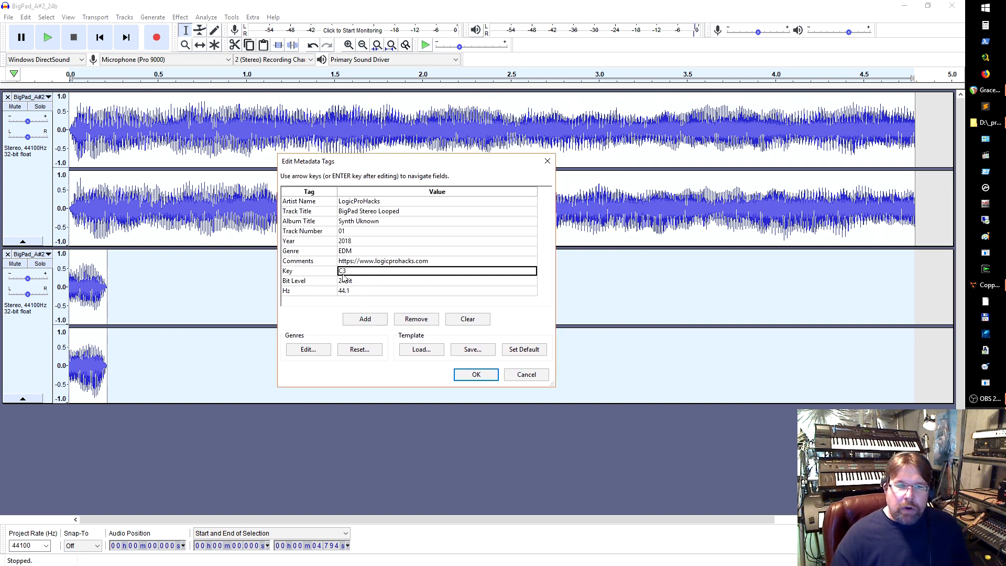
pyautogui.click(303, 270)
pyautogui.click(298, 281)
pyautogui.click(305, 293)
pyautogui.click(352, 292)
pyautogui.click(366, 282)
pyautogui.click(350, 272)
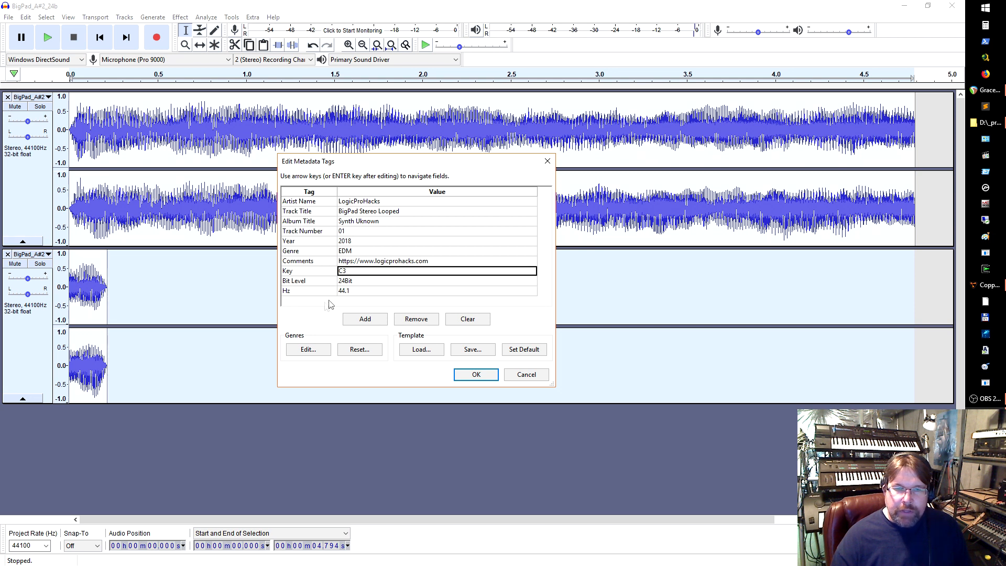
# - Accept the metadata tags to complete the WAV export
pyautogui.click(475, 375)
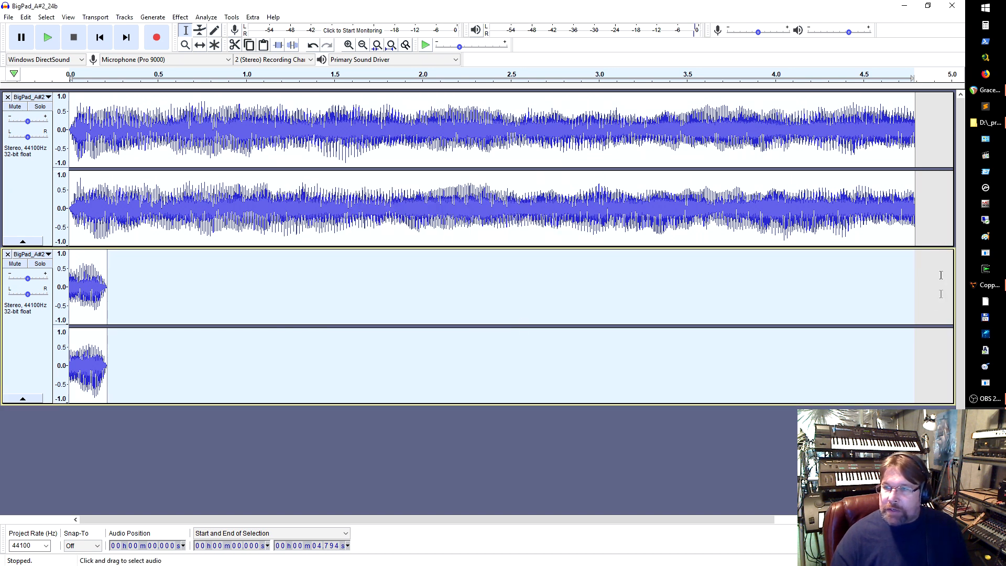
pyautogui.click(972, 400)
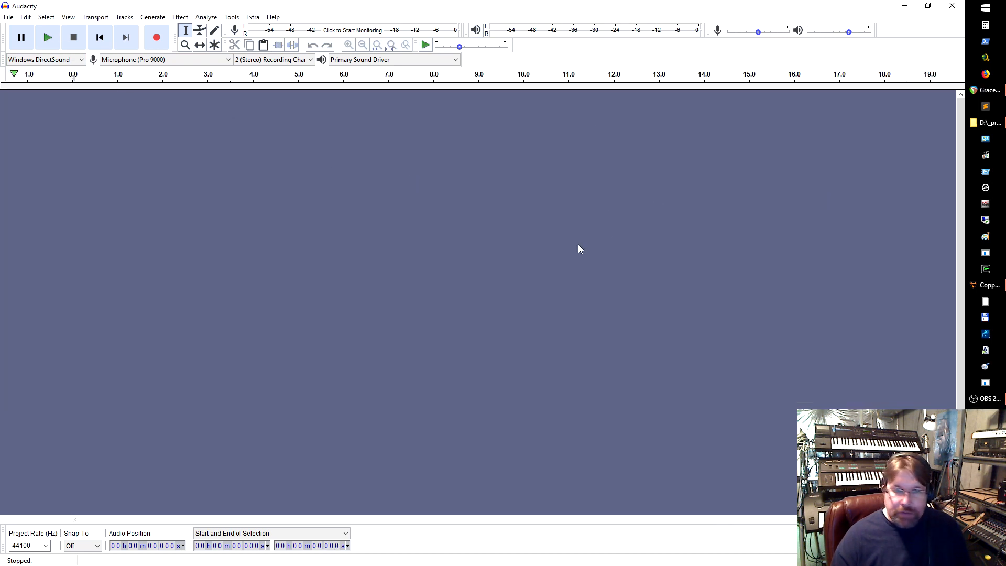
# - Start opening an audio file in the empty project and browse to the Big Pad 01 folder within pads
pyautogui.hotkey('ctrl', 'o')
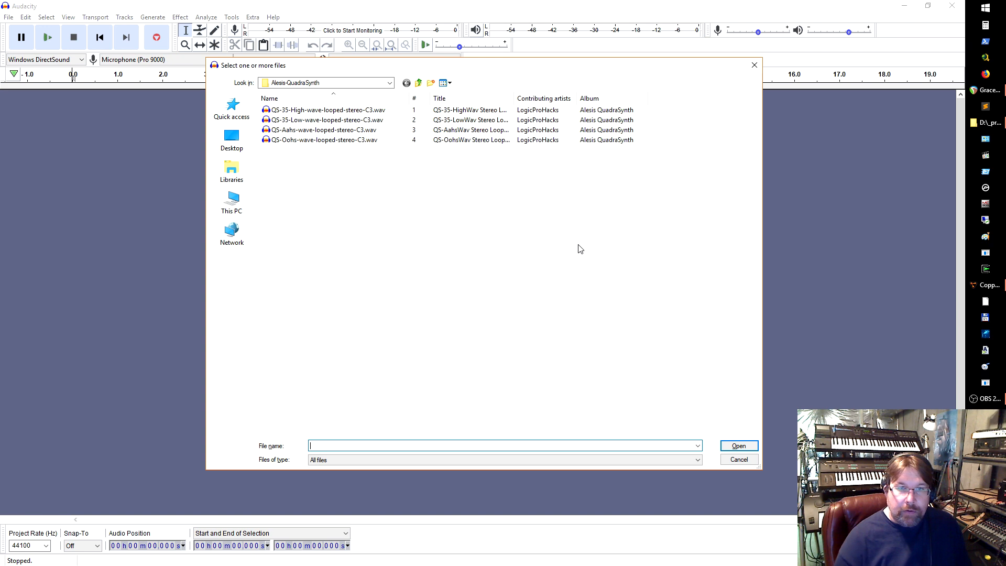
pyautogui.click(419, 84)
pyautogui.click(325, 84)
pyautogui.click(322, 86)
pyautogui.click(300, 83)
pyautogui.click(317, 233)
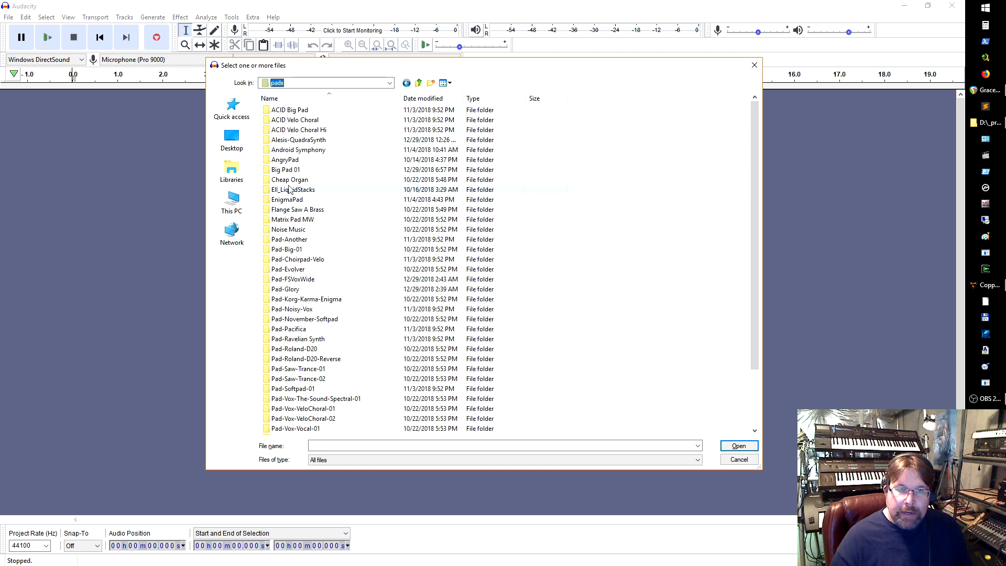
pyautogui.doubleClick(289, 169)
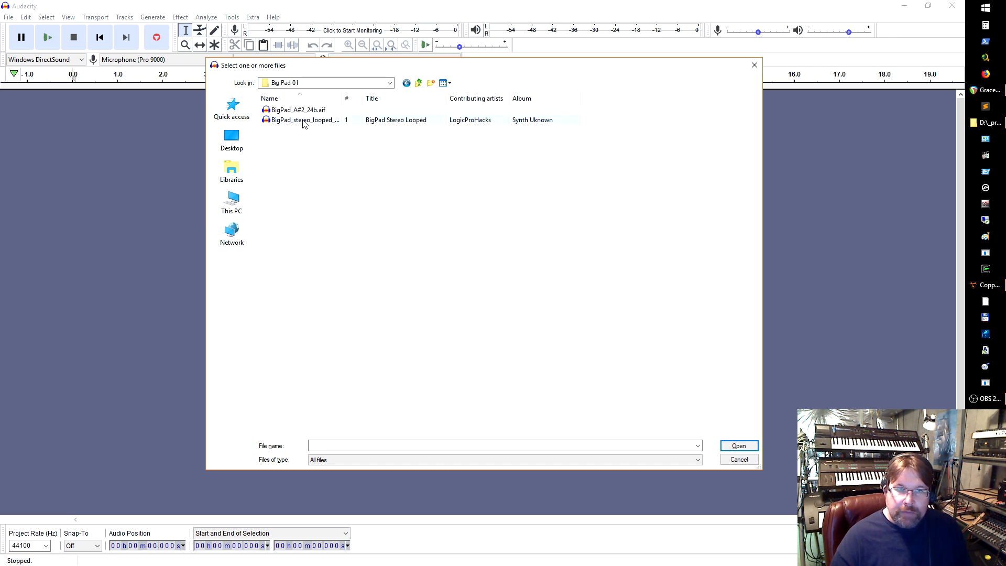
# - Widen the file list to show full names and open BigPad_stereo_looped_A#2.wav
pyautogui.click(303, 124)
pyautogui.moveTo(341, 100); pyautogui.dragTo(415, 100)
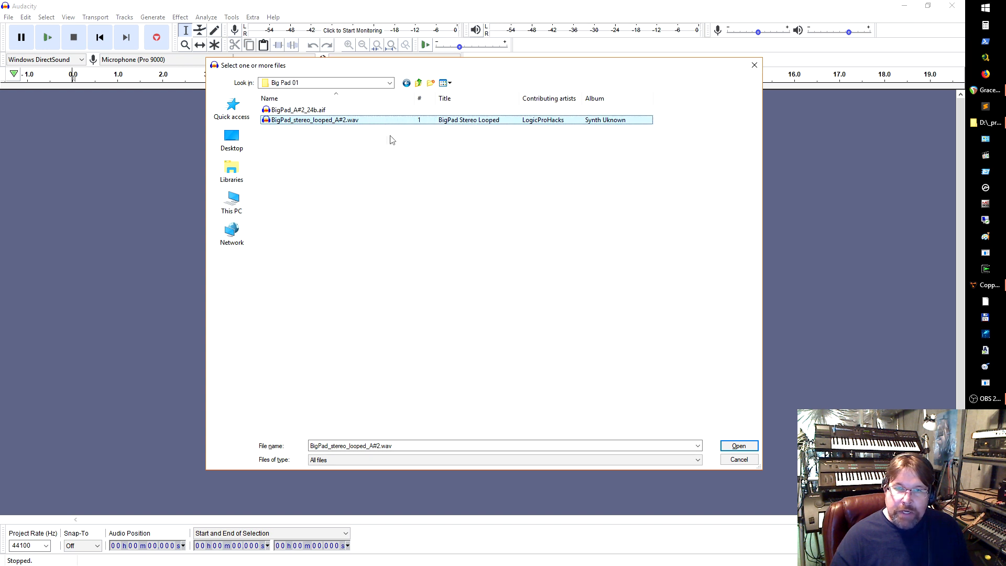
pyautogui.click(331, 168)
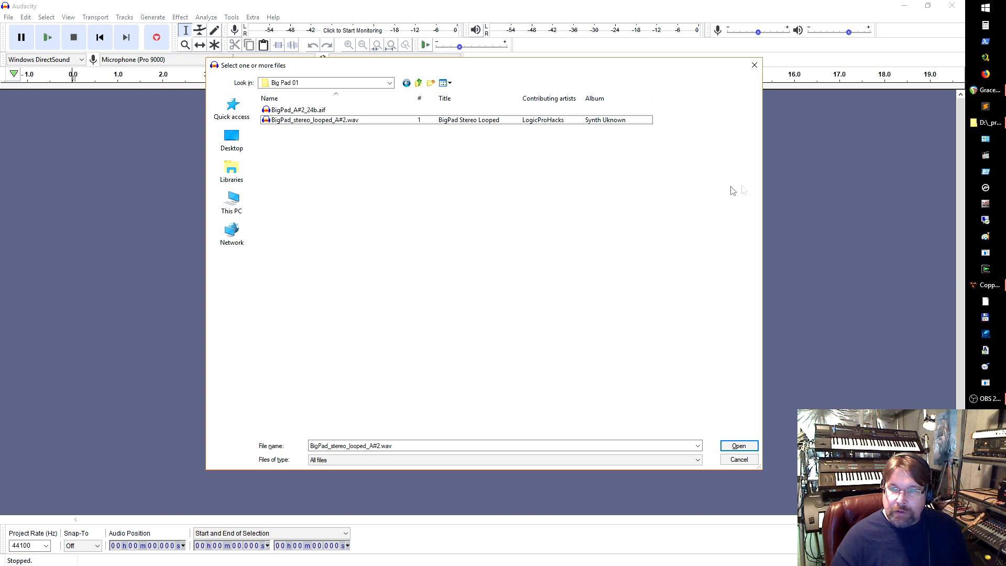
pyautogui.moveTo(762, 193); pyautogui.dragTo(803, 197)
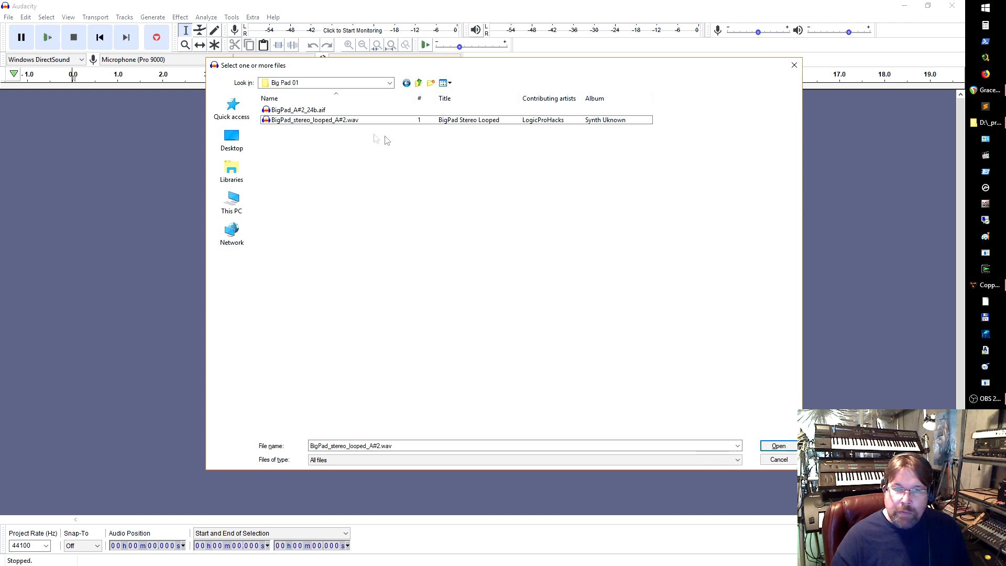
pyautogui.click(331, 112)
pyautogui.click(333, 124)
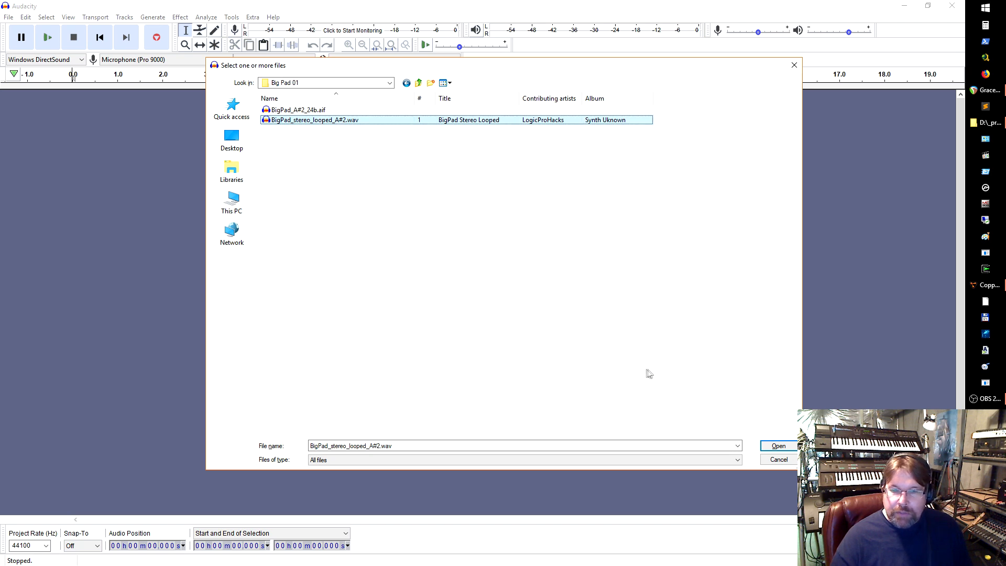
pyautogui.click(778, 446)
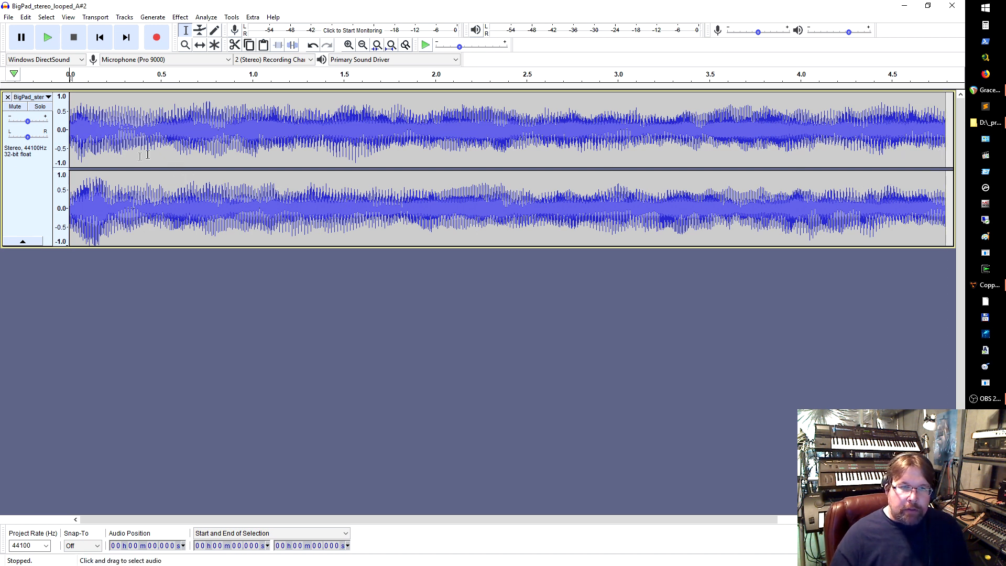
# - Mark the opening section of the looped sample, from about 0.032 to 0.324 s, to examine its blended start
pyautogui.moveTo(129, 158); pyautogui.dragTo(76, 153)
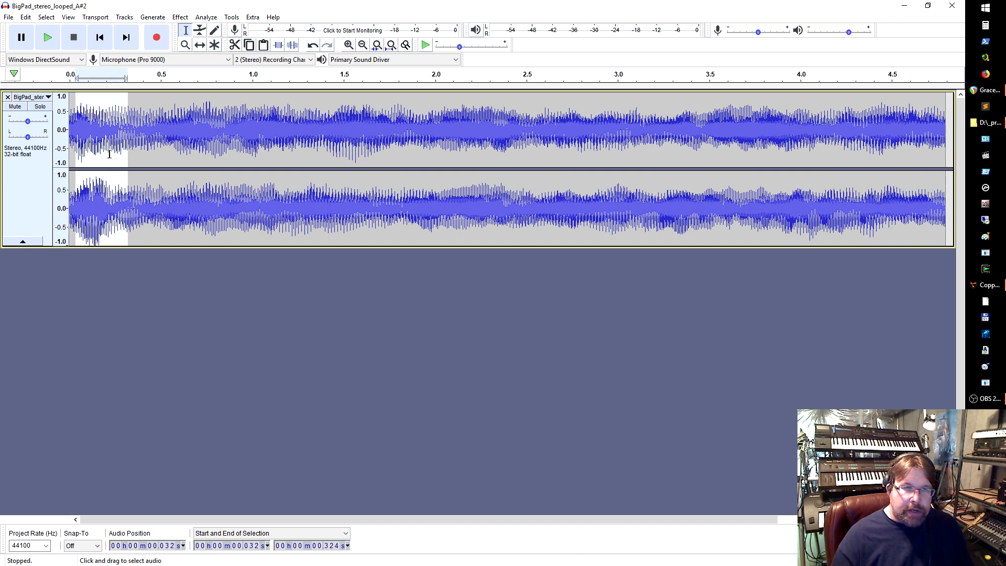
pyautogui.click(107, 267)
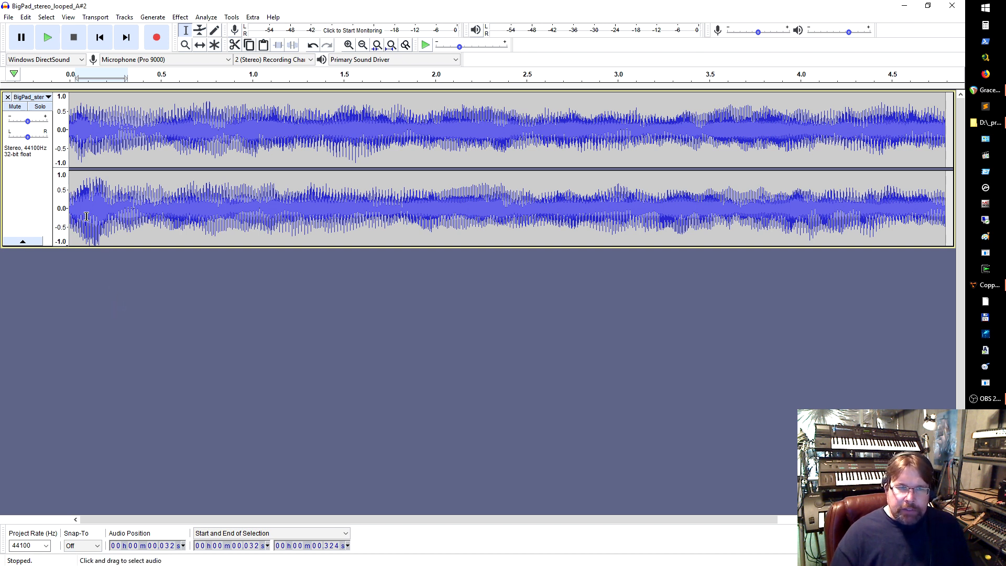
pyautogui.moveTo(92, 221)
pyautogui.mouseDown()
pyautogui.moveTo(127, 221)
pyautogui.moveTo(85, 221)
pyautogui.mouseUp()
# - Place the cursor at about 0.229 s and play the exported sample as a continuous loop to check the seam
pyautogui.click(113, 231)
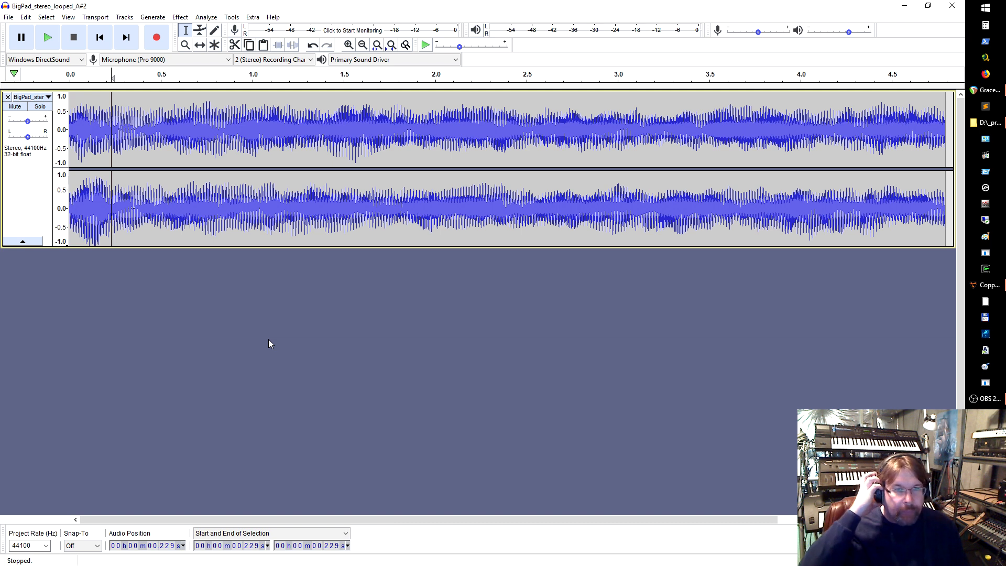
pyautogui.hotkey('shift', 'space')
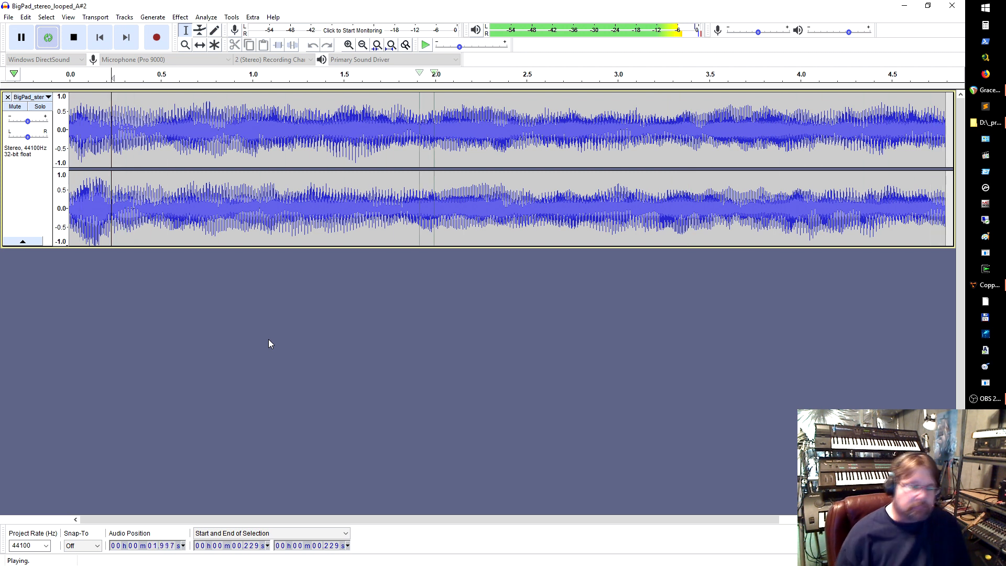
pyautogui.press('space')
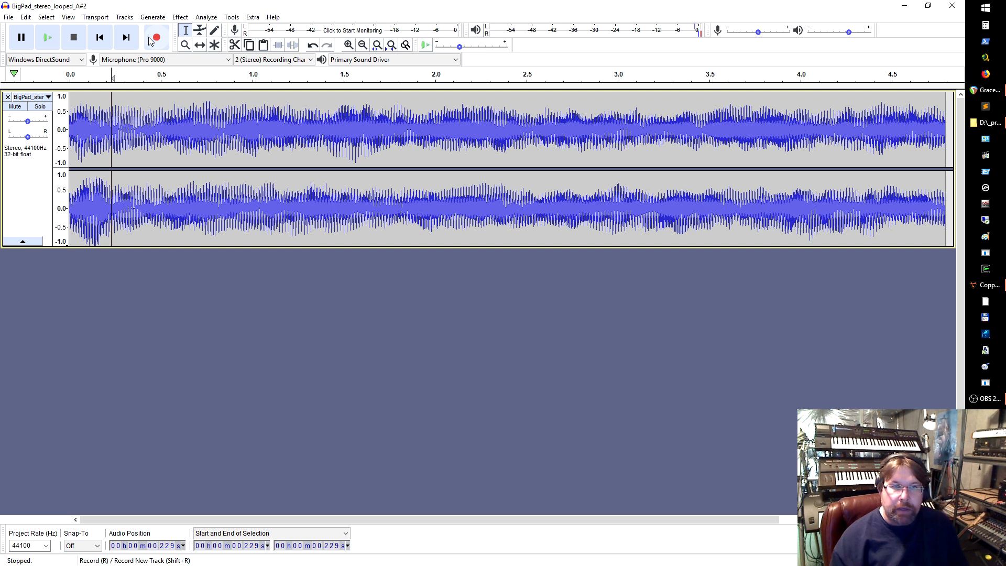
# - Look up the key bindings containing X in the keyboard preferences and check the one for Close Focused Track
pyautogui.hotkey('ctrl', 'p')
pyautogui.click(478, 121)
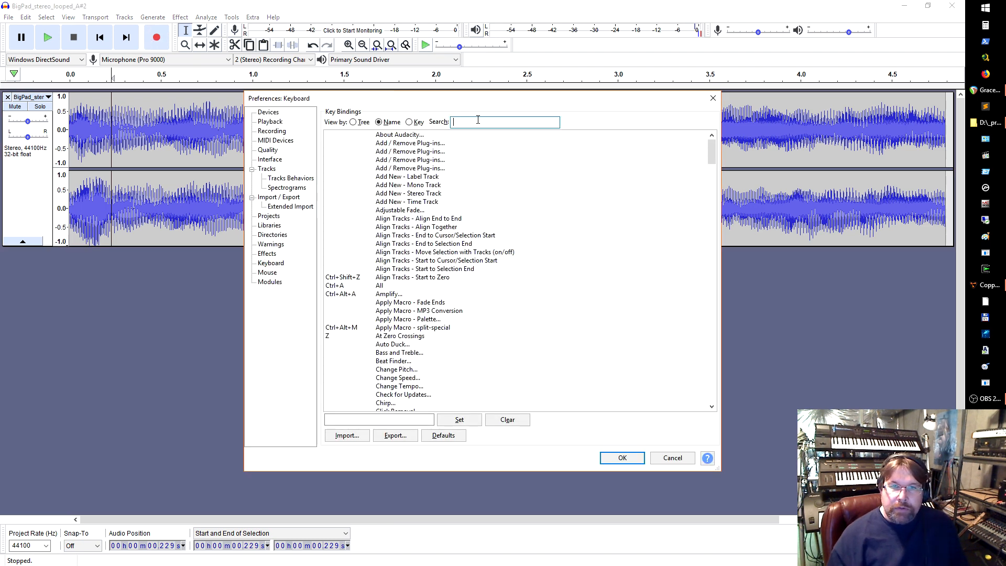
pyautogui.click(408, 121)
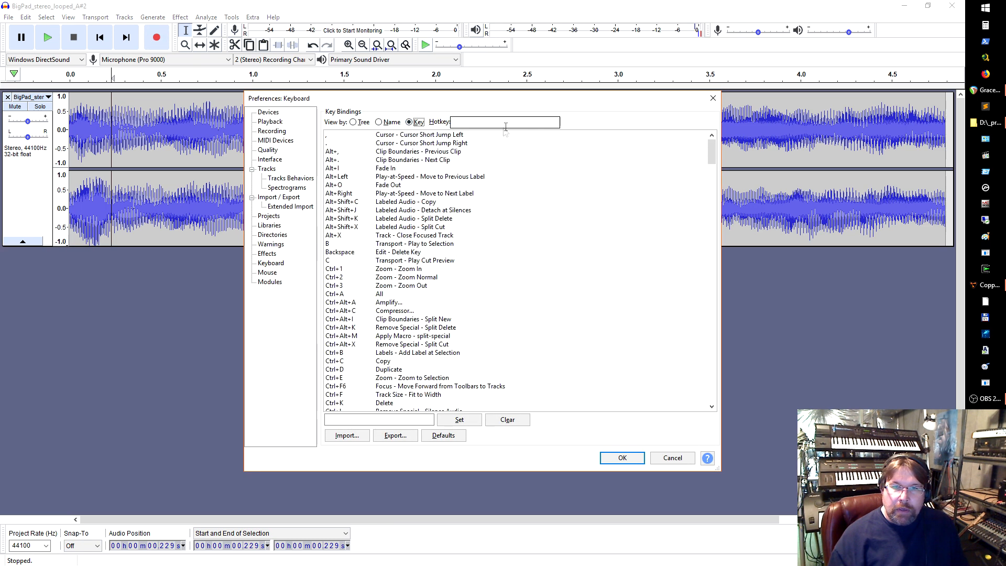
pyautogui.press('x')
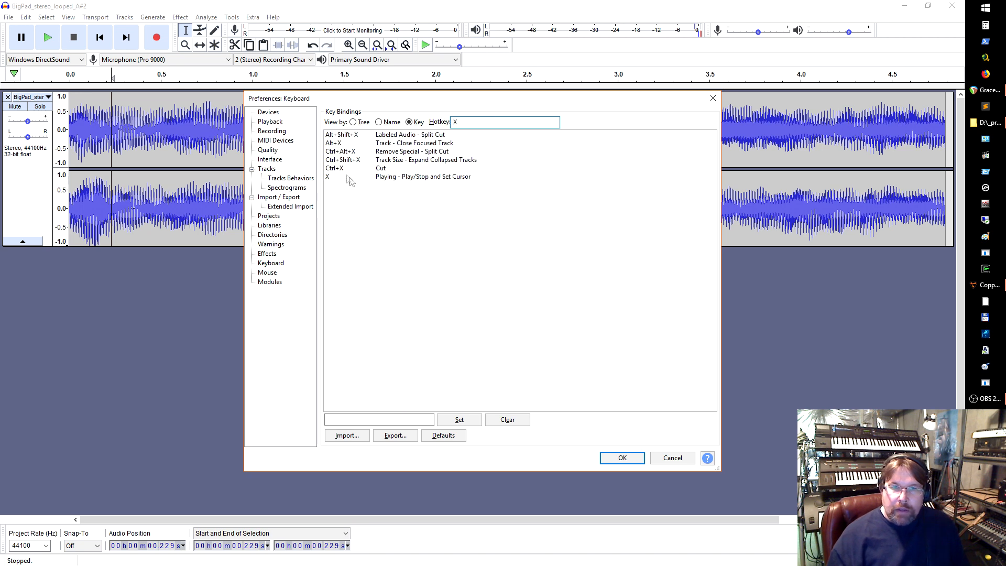
pyautogui.click(345, 144)
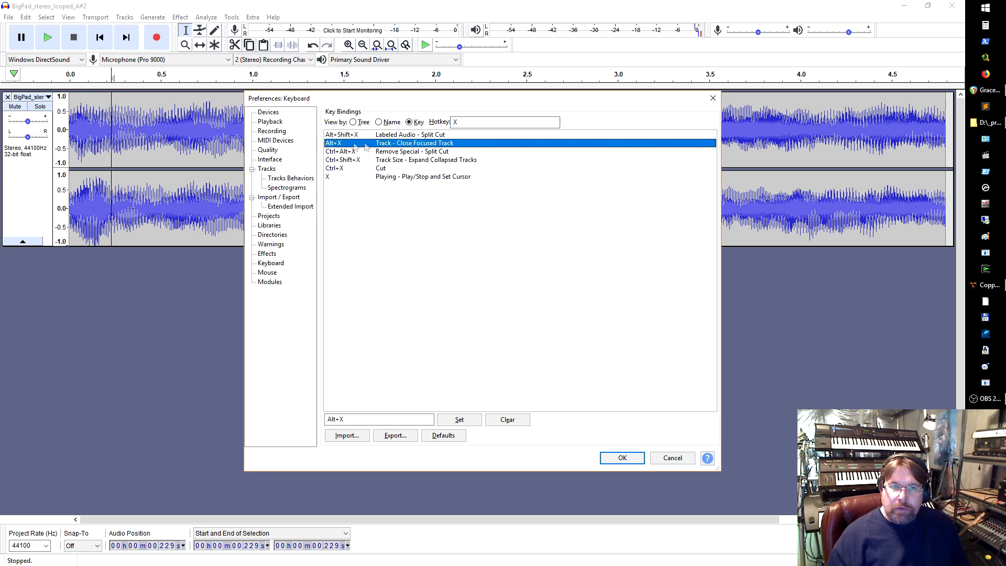
pyautogui.click(657, 457)
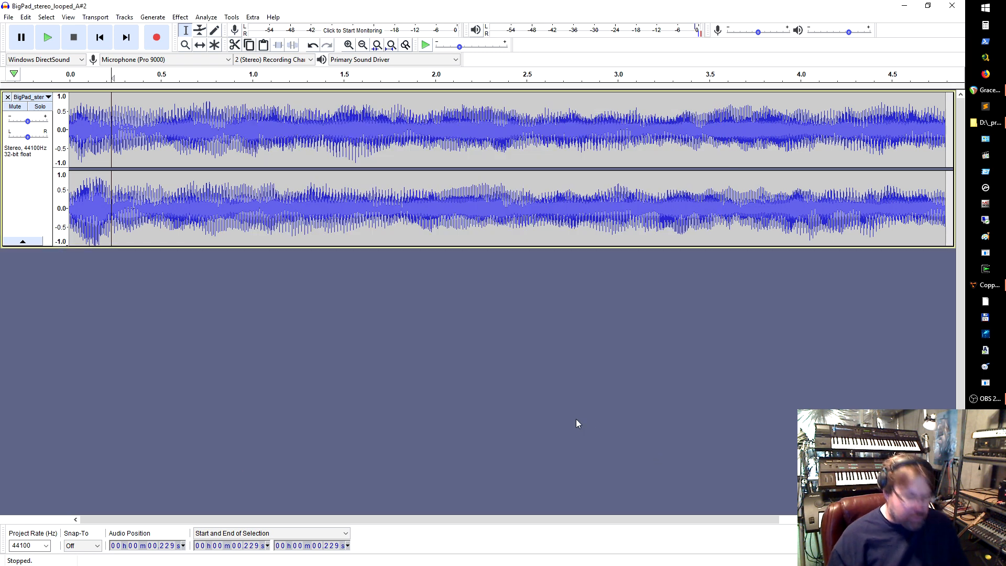
# - Close the looped sample's track and bring back the BigPad_A#2_24b project window at full size
pyautogui.hotkey('alt', 'x')
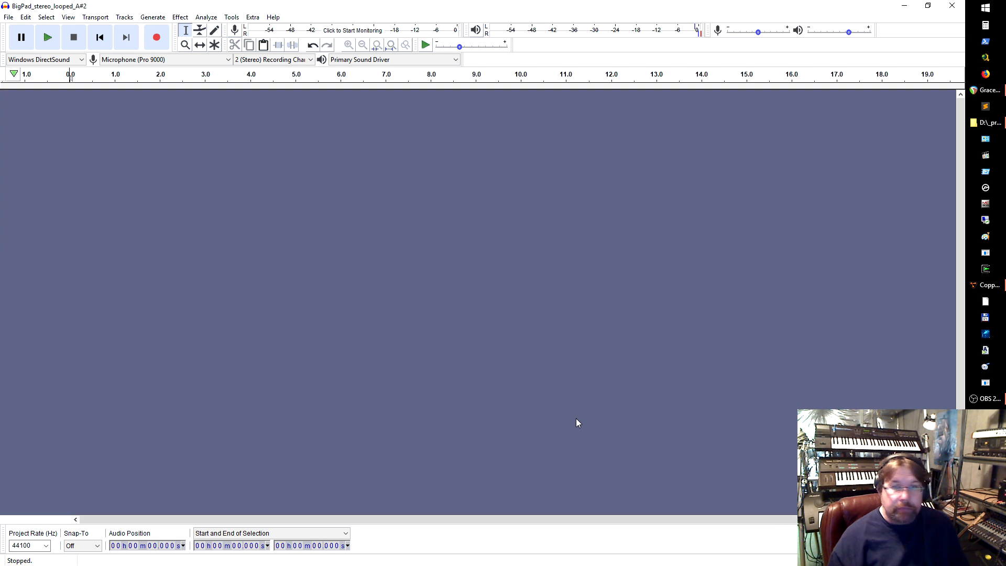
pyautogui.click(904, 6)
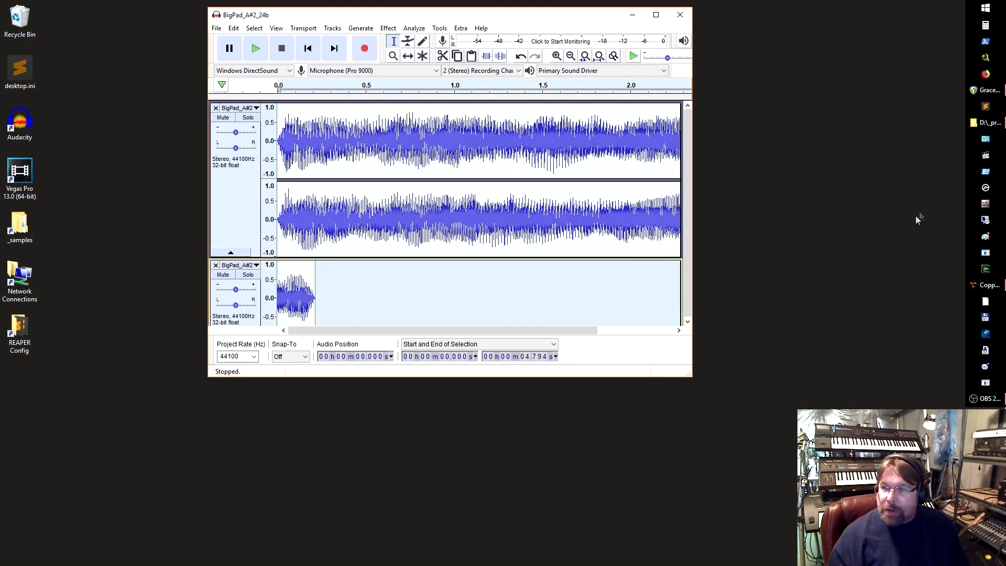
pyautogui.click(654, 16)
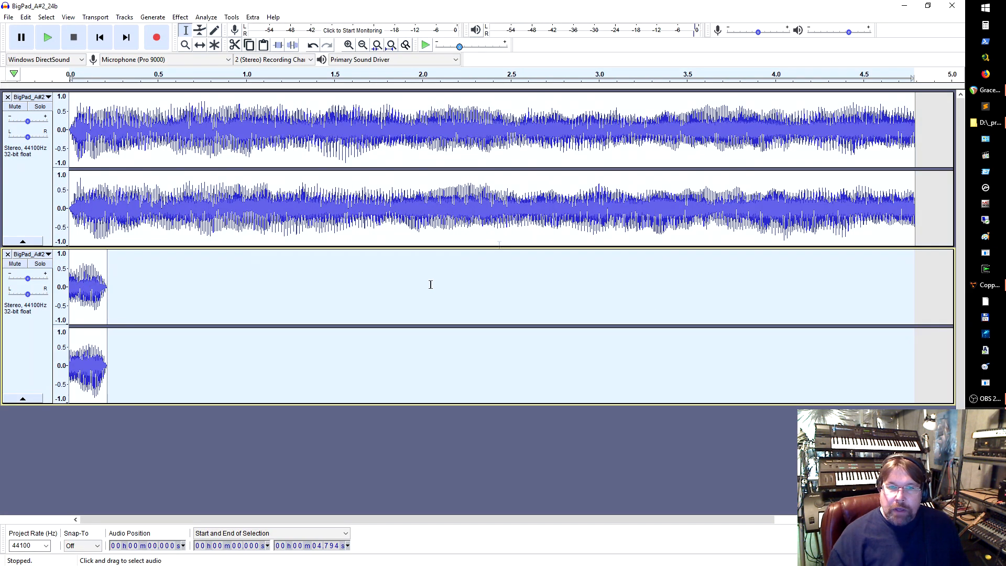
# - Undo the tail clip's move to the start and its split onto a separate track
pyautogui.click(312, 437)
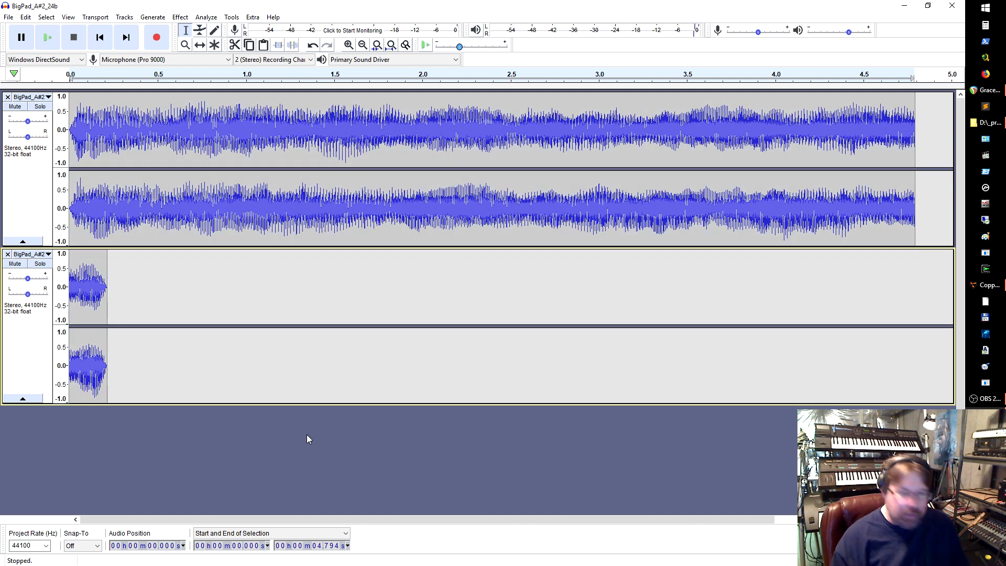
pyautogui.hotkey('ctrl', 'a')
pyautogui.hotkey('ctrl', 'z')
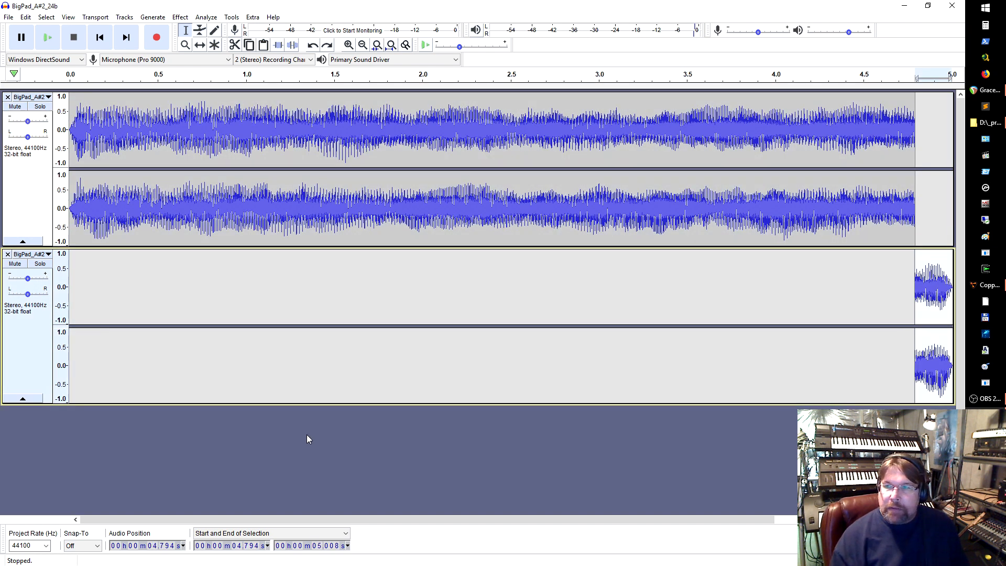
pyautogui.hotkey('ctrl', 'z')
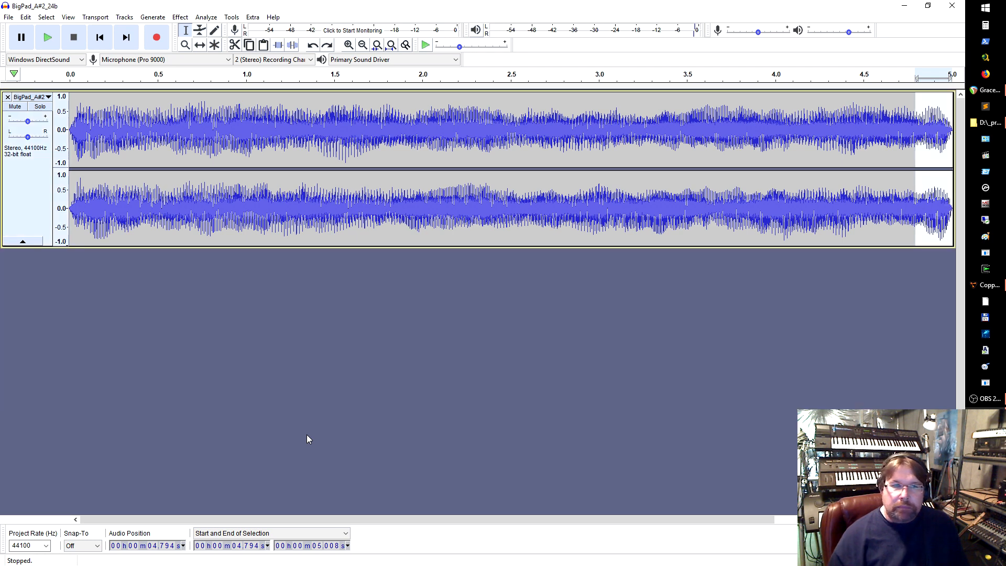
# - Fade in the sample's opening from 0 to about 0.293 s
pyautogui.click(310, 341)
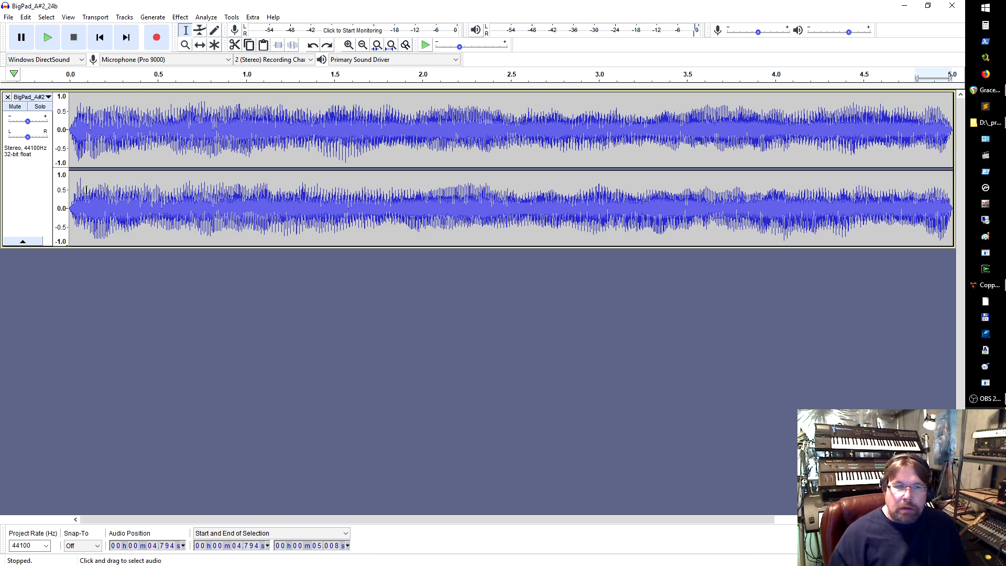
pyautogui.click(98, 205)
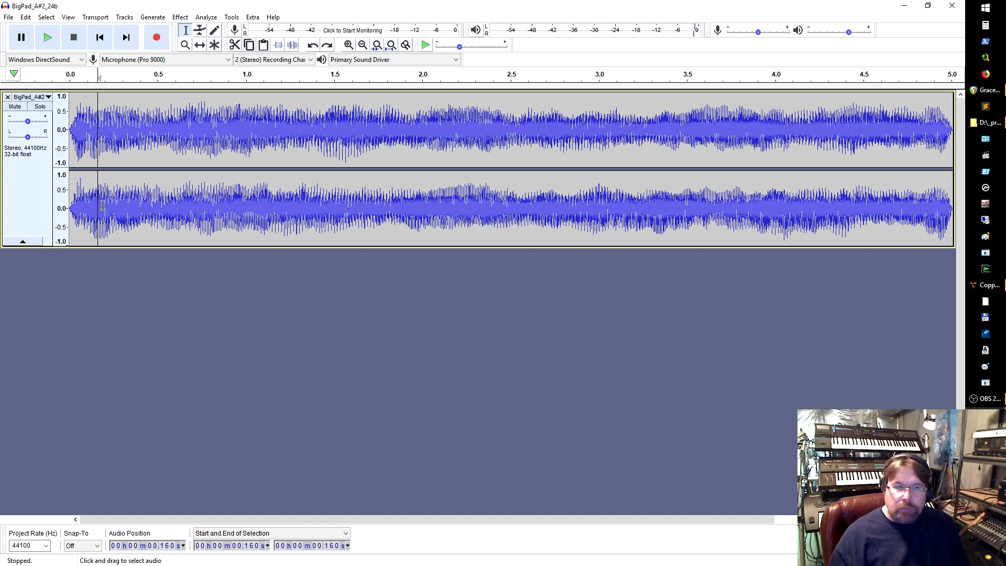
pyautogui.click(102, 205)
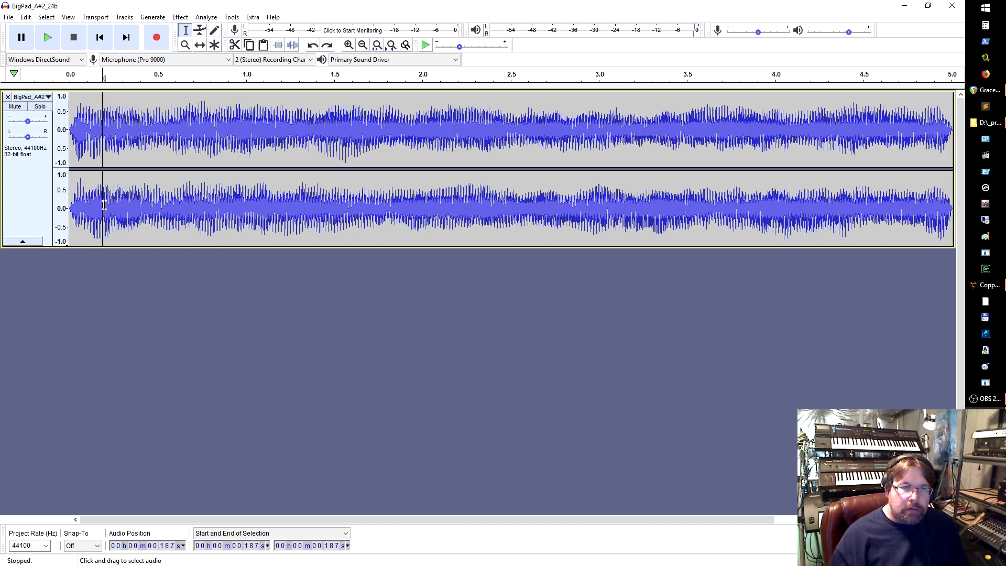
pyautogui.click(122, 204)
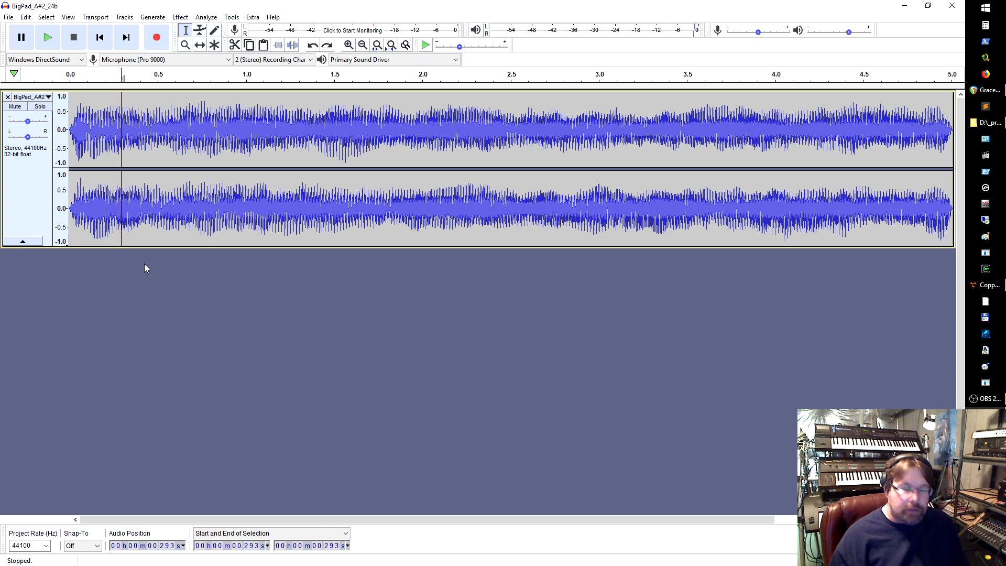
pyautogui.hotkey('shift', 'Home')
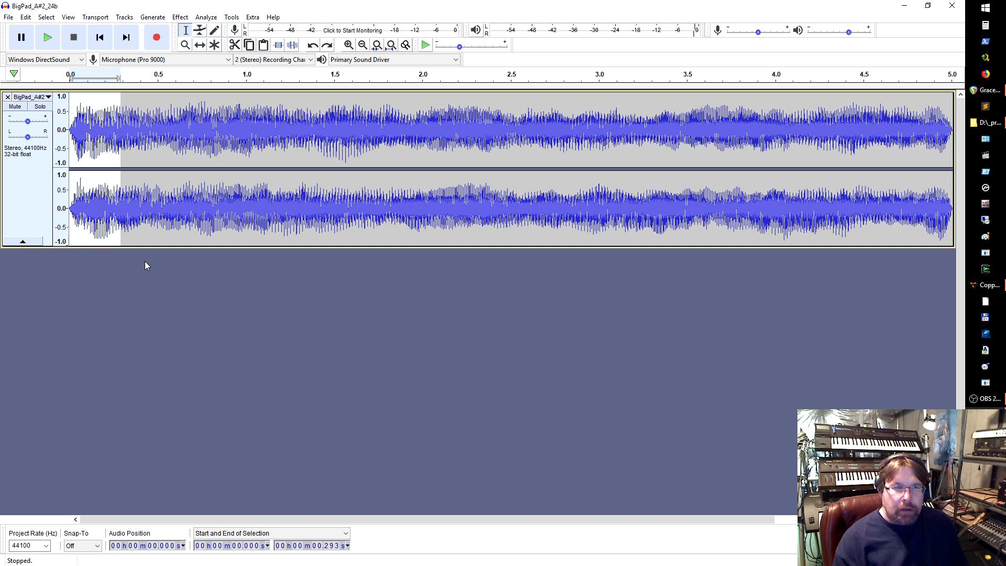
pyautogui.press('alt')
pyautogui.press('alt')
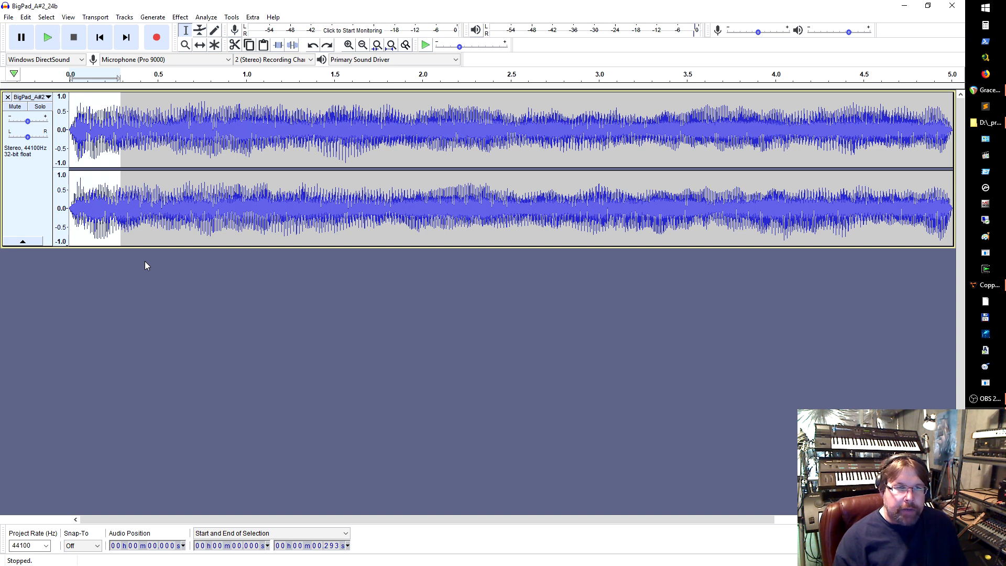
pyautogui.hotkey('ctrl', 'y')
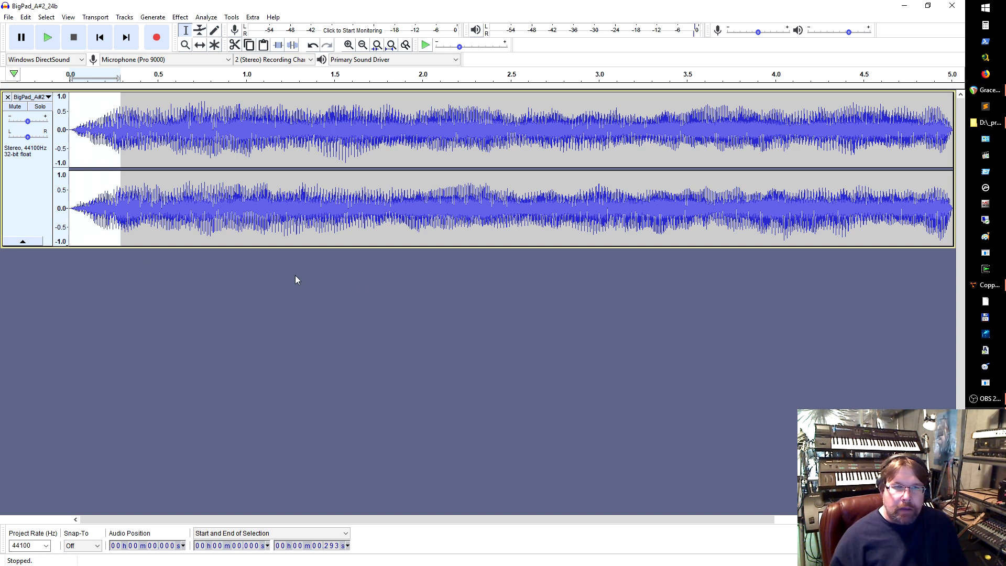
# - Fade out the sample's tail from the zero crossing at about 4.715 s to the end
pyautogui.click(595, 289)
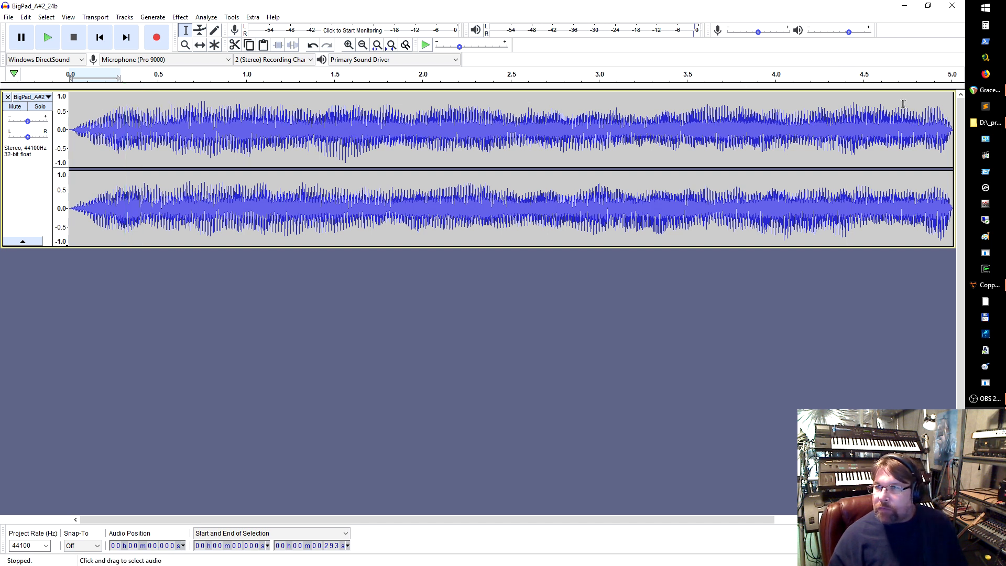
pyautogui.click(901, 125)
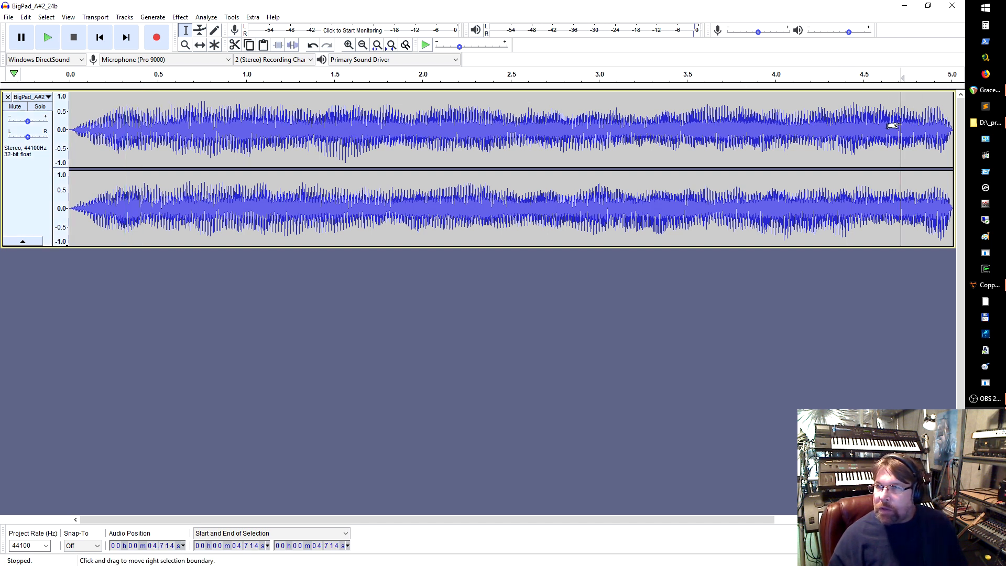
pyautogui.press('z')
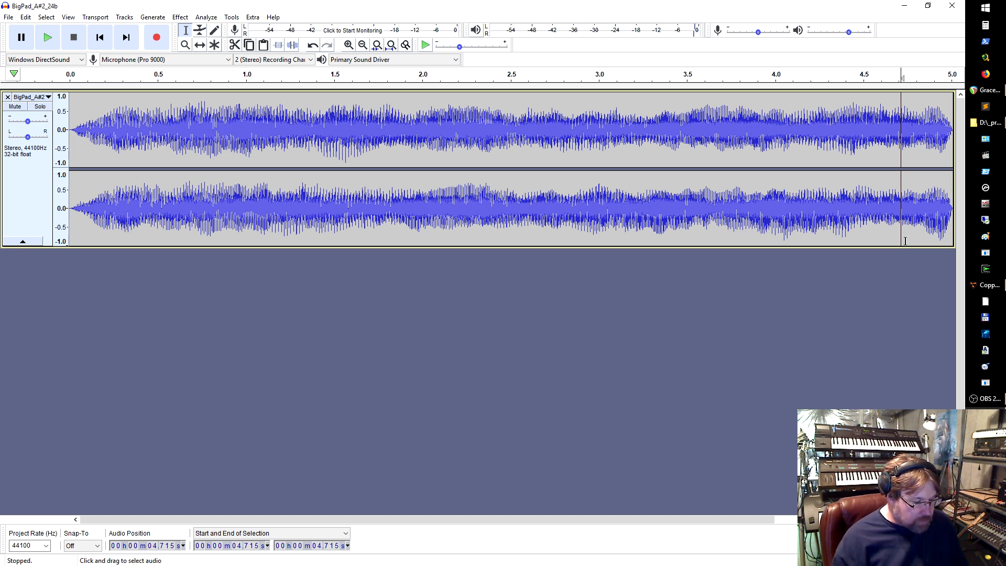
pyautogui.press('shift')
pyautogui.hotkey('shift', 'End')
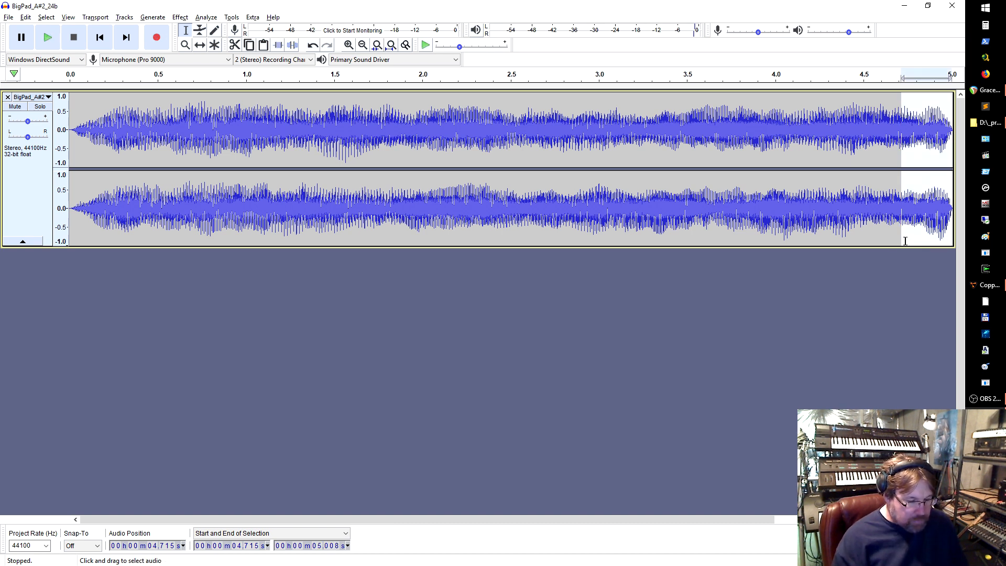
pyautogui.hotkey('ctrl', 'r')
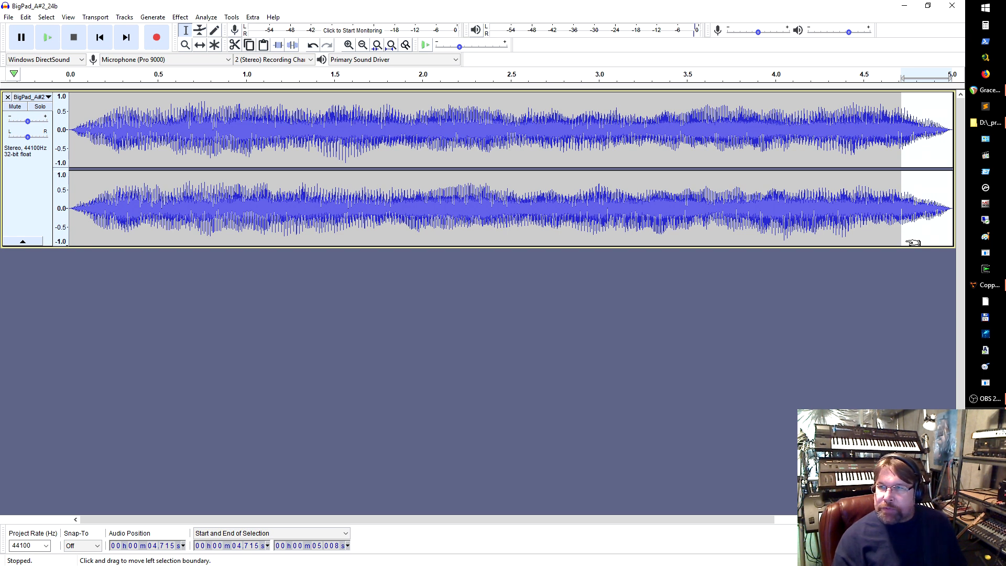
# - Split the faded tail onto its own track and align that track's start to zero
pyautogui.hotkey('ctrl', 'alt', 'i')
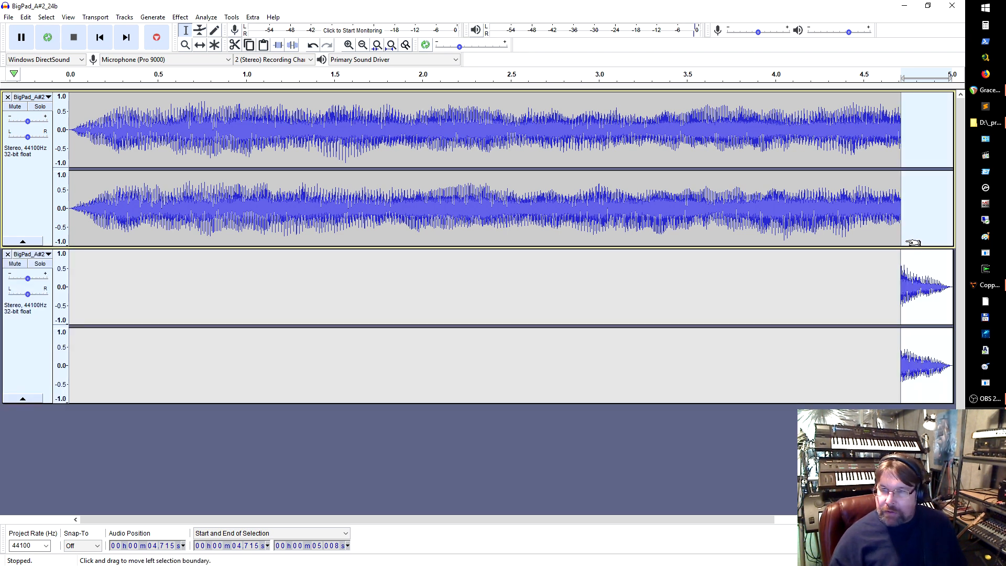
pyautogui.hotkey('shift', 'Down')
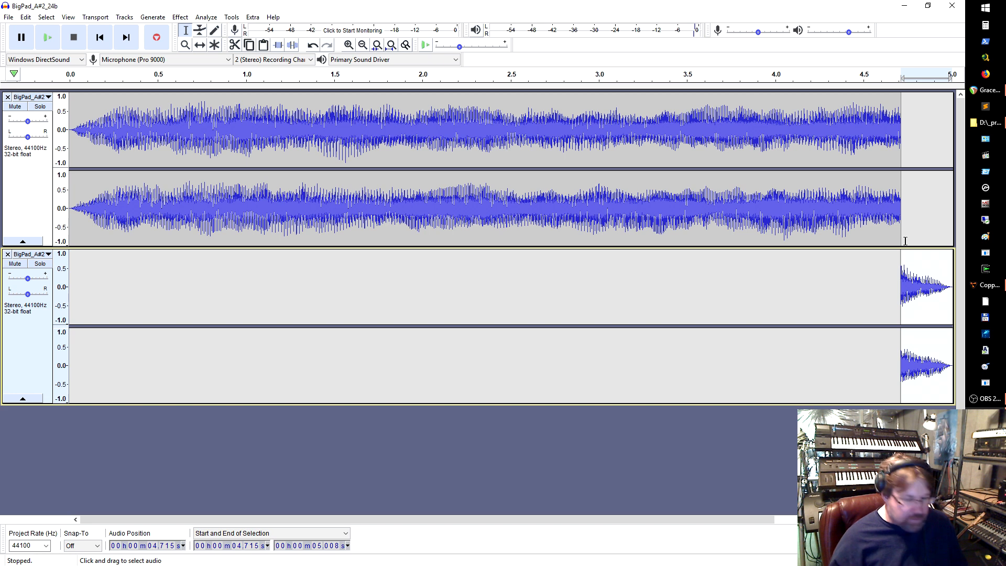
pyautogui.hotkey('shift', 'z')
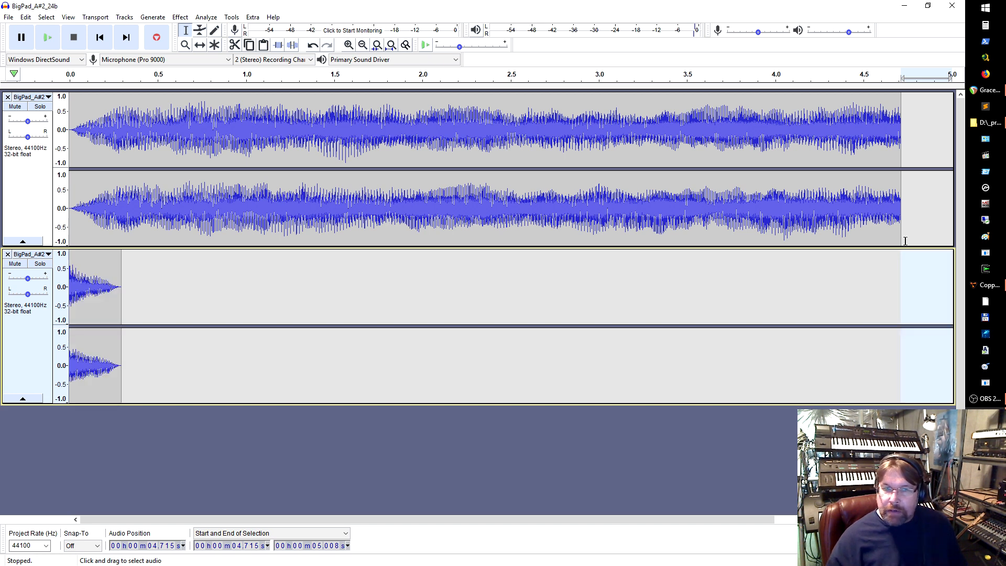
# - Export the whole two-track mix as BigPad_stereo_looped_A#2_2.wav in signed 24-bit PCM
pyautogui.hotkey('ctrl', 'a')
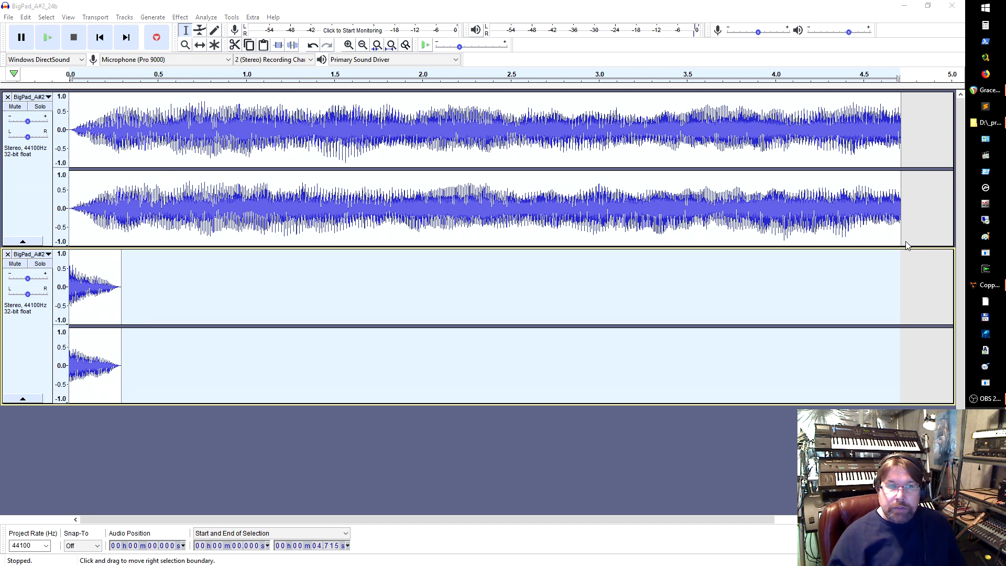
pyautogui.hotkey('ctrl', 'shift', 'e')
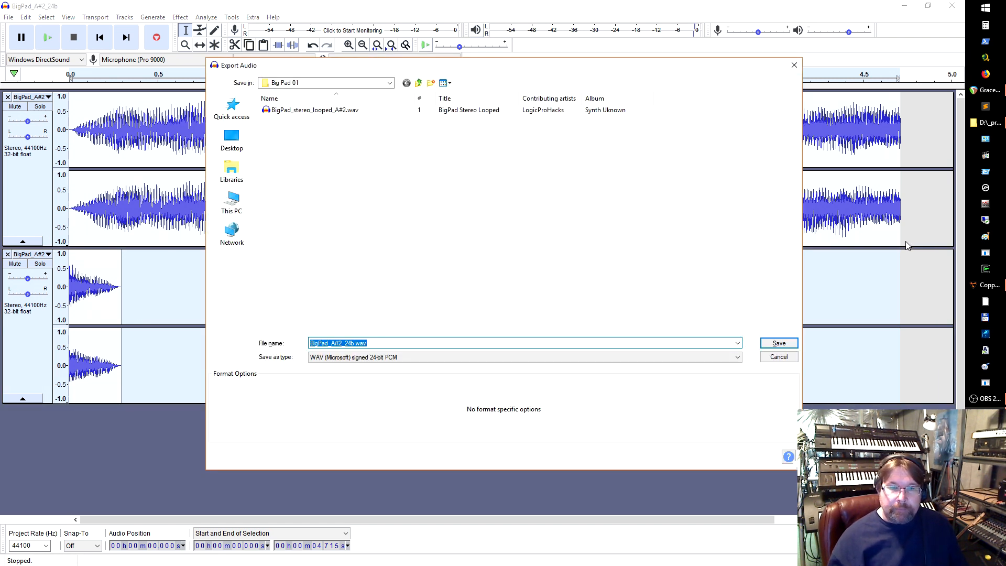
pyautogui.click(423, 190)
pyautogui.click(375, 344)
pyautogui.click(383, 345)
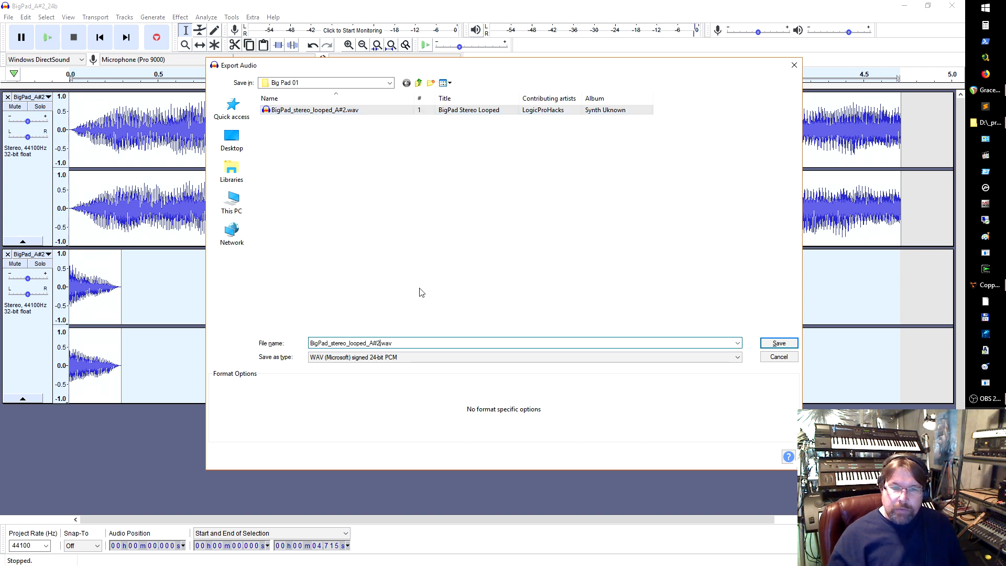
pyautogui.write('_')
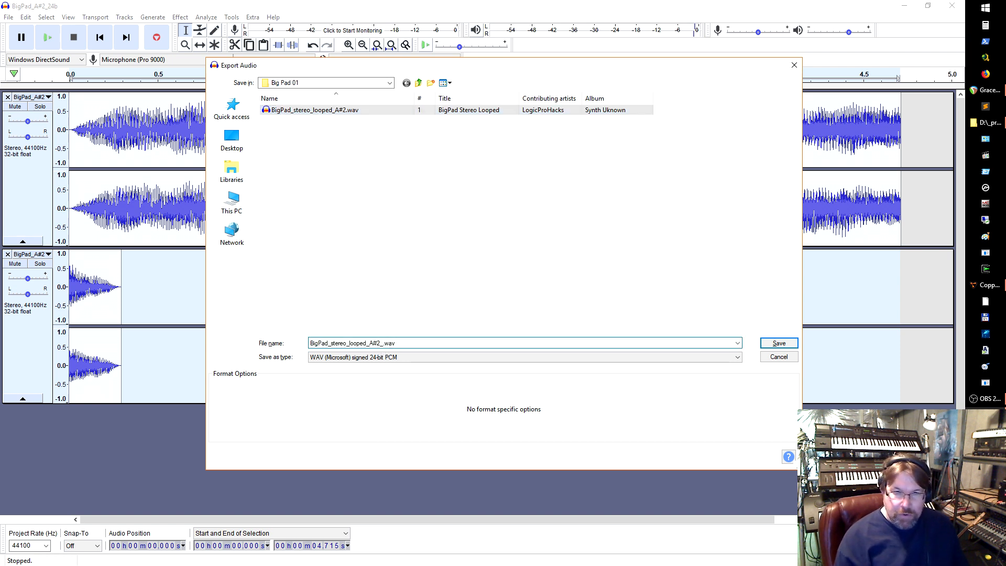
pyautogui.write('2')
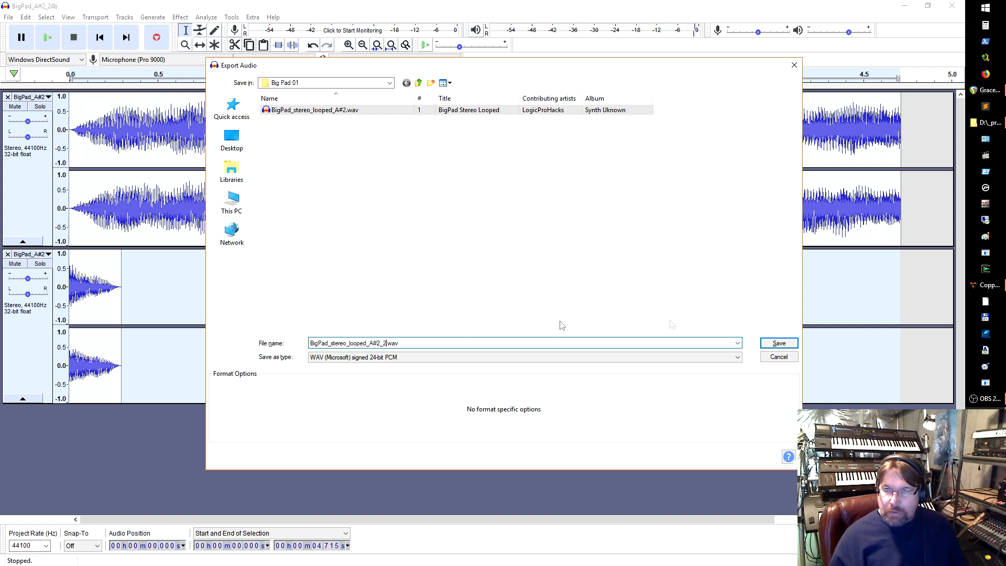
pyautogui.click(777, 344)
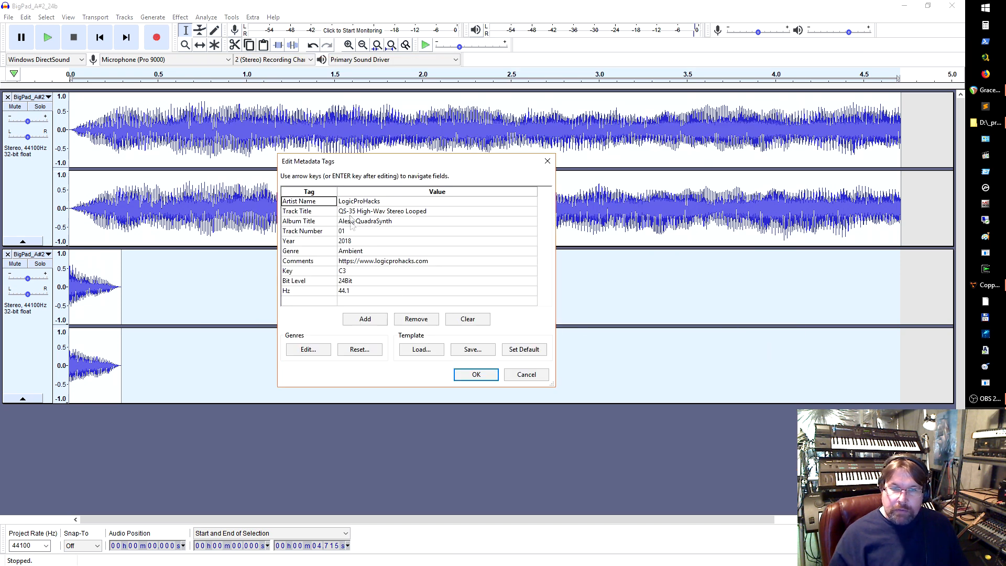
# - Change the track title tag to BigPad Stereo Looped
pyautogui.click(368, 211)
pyautogui.click(381, 214)
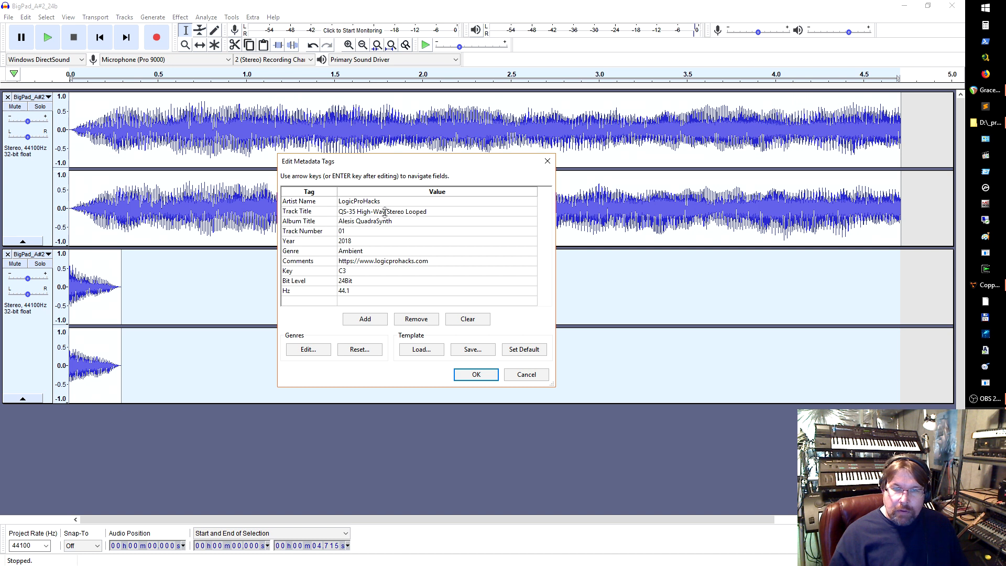
pyautogui.moveTo(385, 211); pyautogui.dragTo(335, 211)
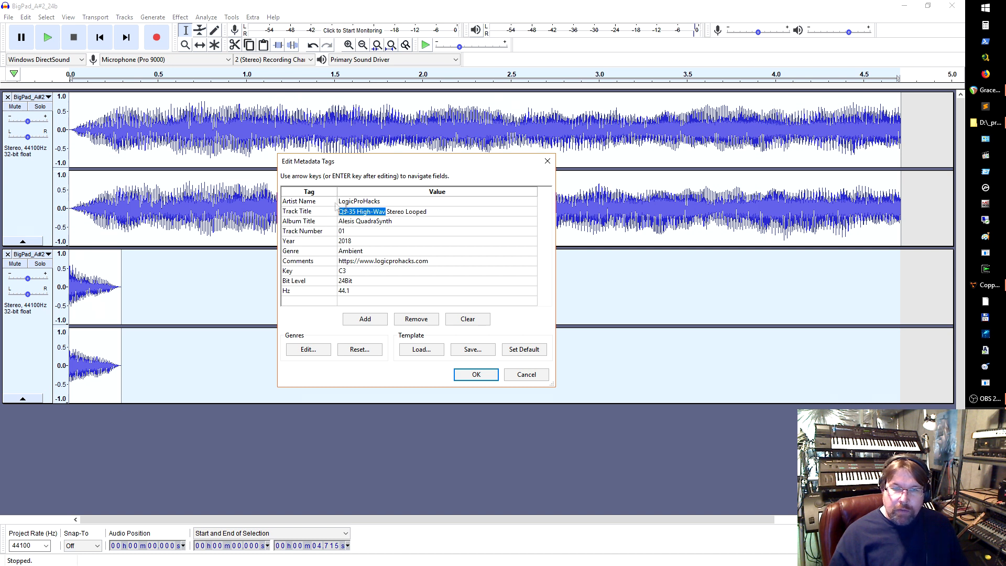
pyautogui.press('shift')
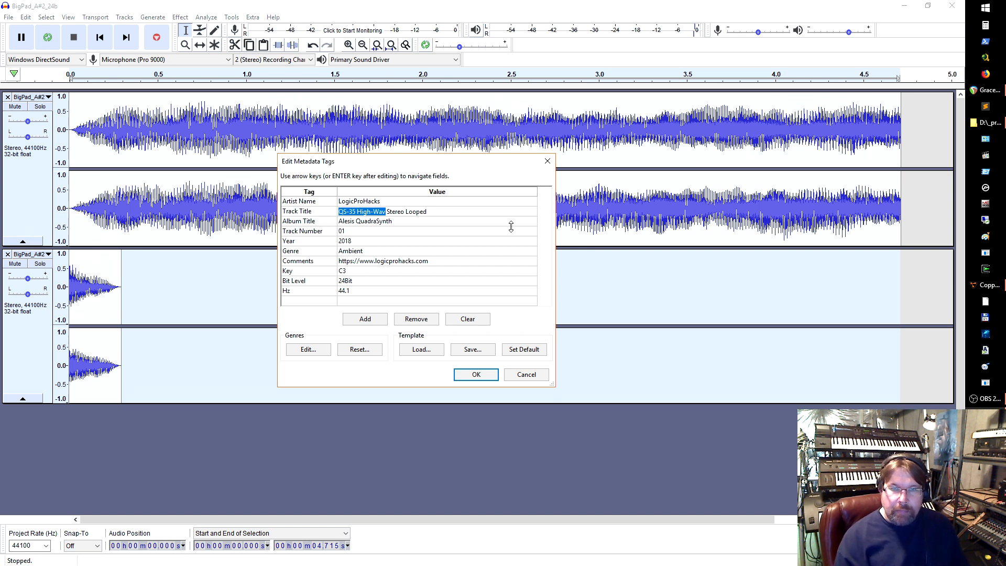
pyautogui.write('BigPad')
pyautogui.press('Return')
# - Replace the album title tag with Synth Blah
pyautogui.press('Delete')
pyautogui.press('Delete')
pyautogui.press('Delete')
pyautogui.press('Delete')
pyautogui.press('Delete')
pyautogui.press('Delete')
pyautogui.press('Delete')
pyautogui.press('Delete')
pyautogui.press('Delete')
pyautogui.press('Delete')
pyautogui.press('Delete')
pyautogui.press('Delete')
pyautogui.press('Delete')
pyautogui.press('Delete')
pyautogui.press('Delete')
pyautogui.press('Delete')
pyautogui.press('Delete')
pyautogui.press('Delete')
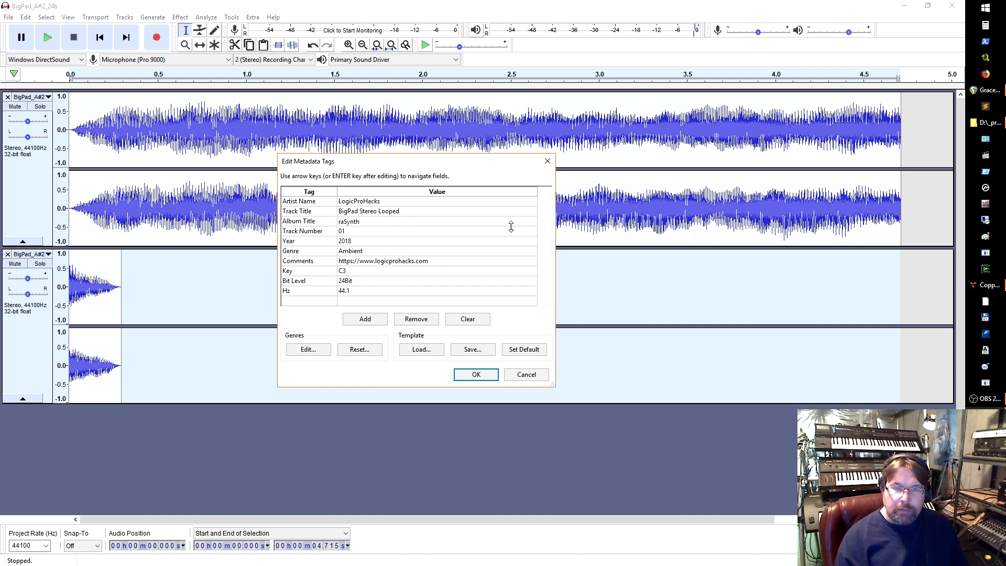
pyautogui.write('Synth')
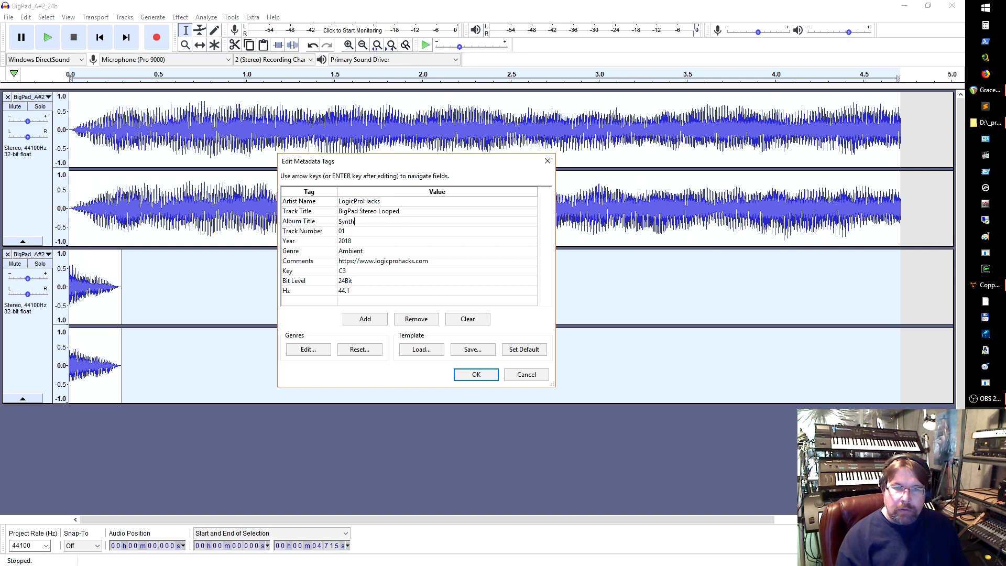
pyautogui.write(' Blah')
pyautogui.press('Return')
# - Set the genre tag to EDM and accept the metadata to finish the export
pyautogui.press('Down')
pyautogui.press('Down')
pyautogui.press('Return')
pyautogui.write('EDM')
pyautogui.press('Return')
pyautogui.press('Down')
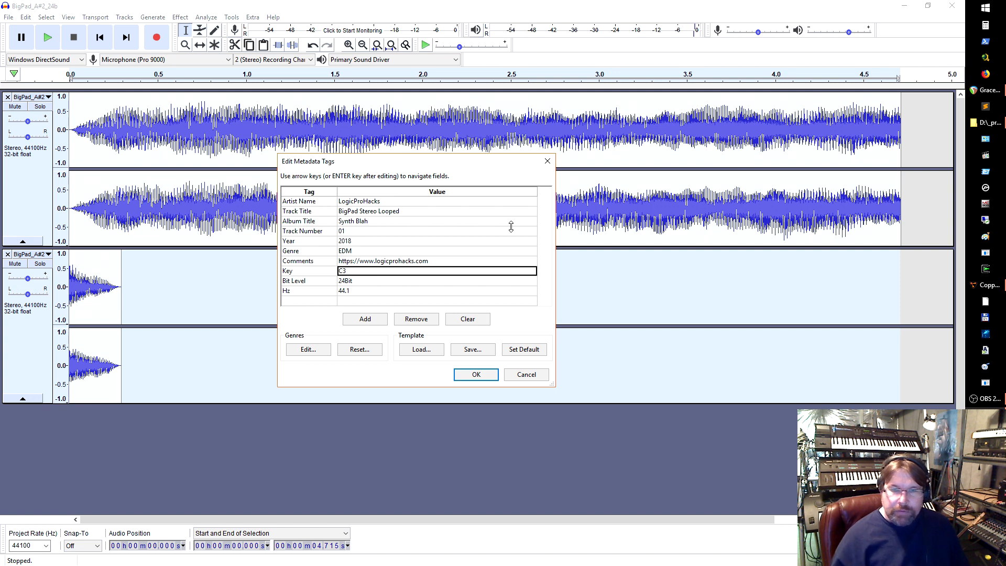
pyautogui.click(475, 374)
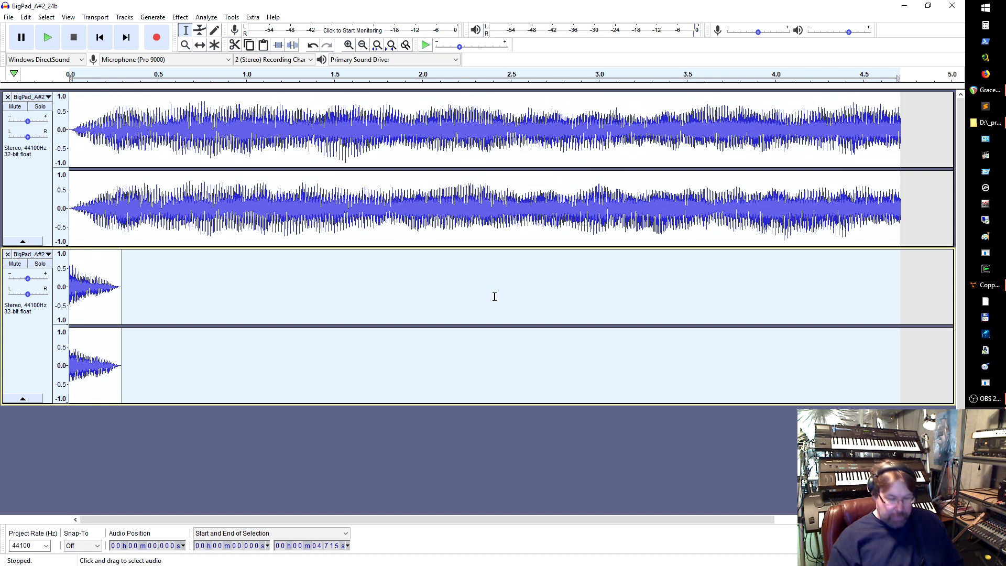
# - Check the import and export preferences for the option that shows the metadata tags editor before export
pyautogui.hotkey('ctrl', 'p')
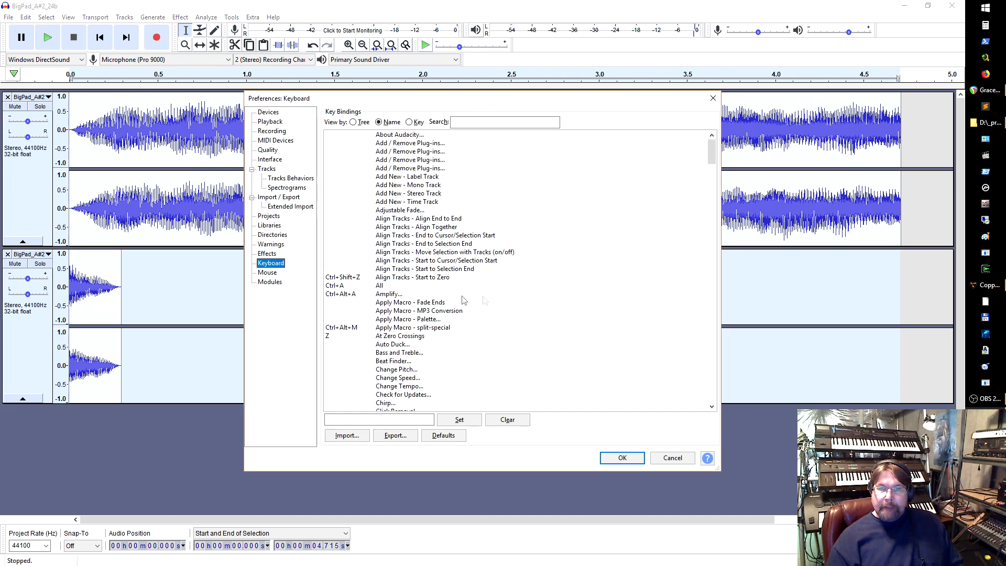
pyautogui.click(474, 122)
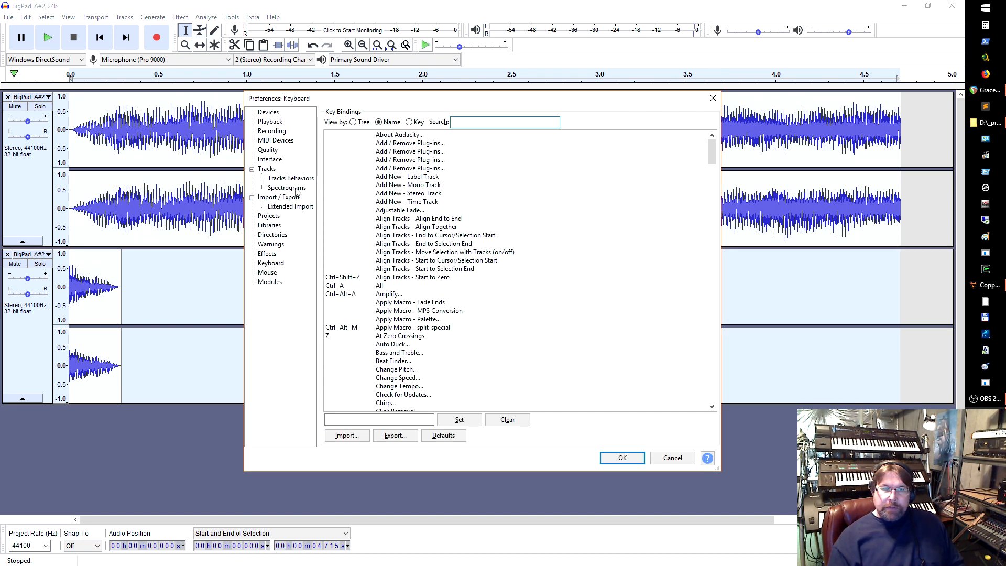
pyautogui.click(281, 207)
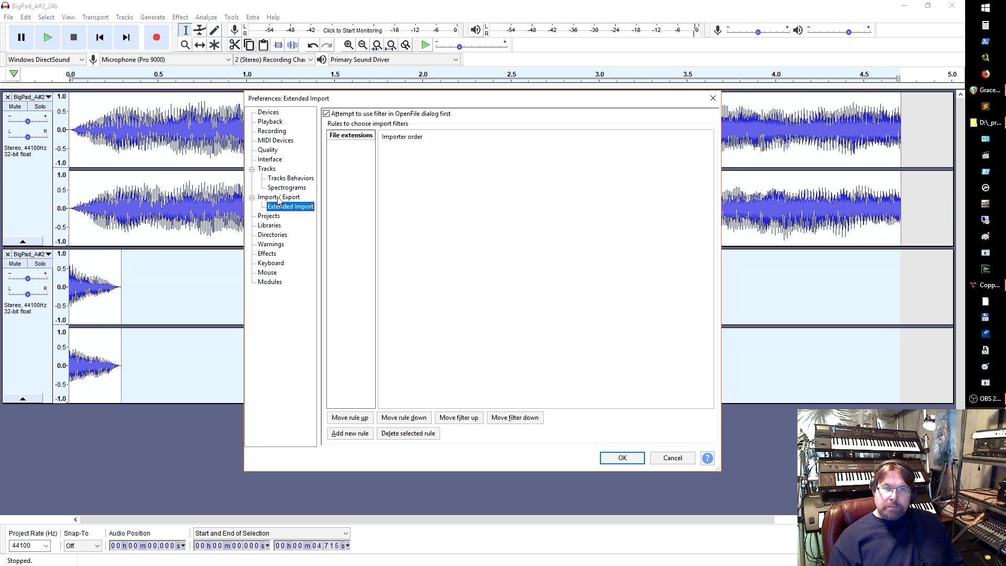
pyautogui.click(279, 197)
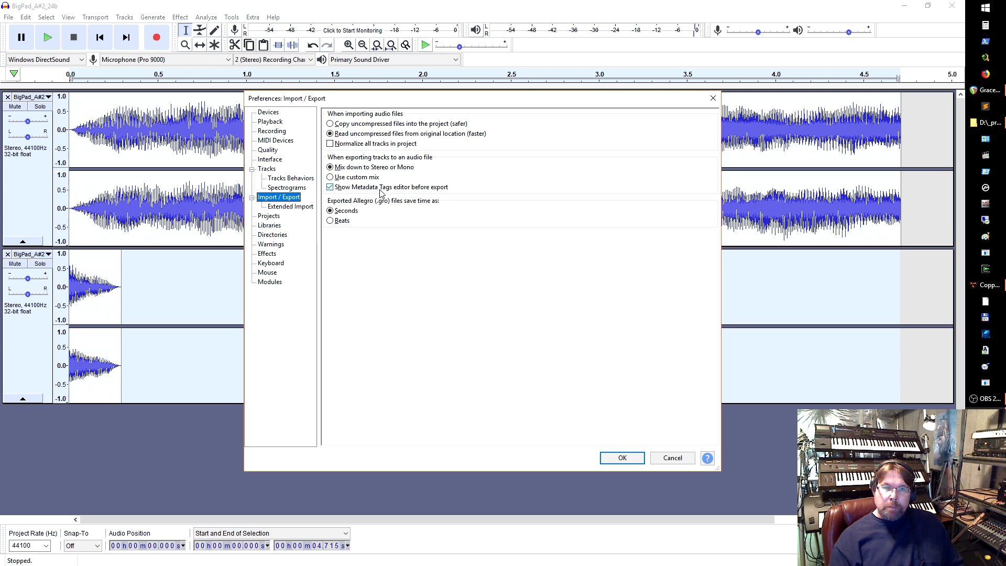
pyautogui.click(672, 457)
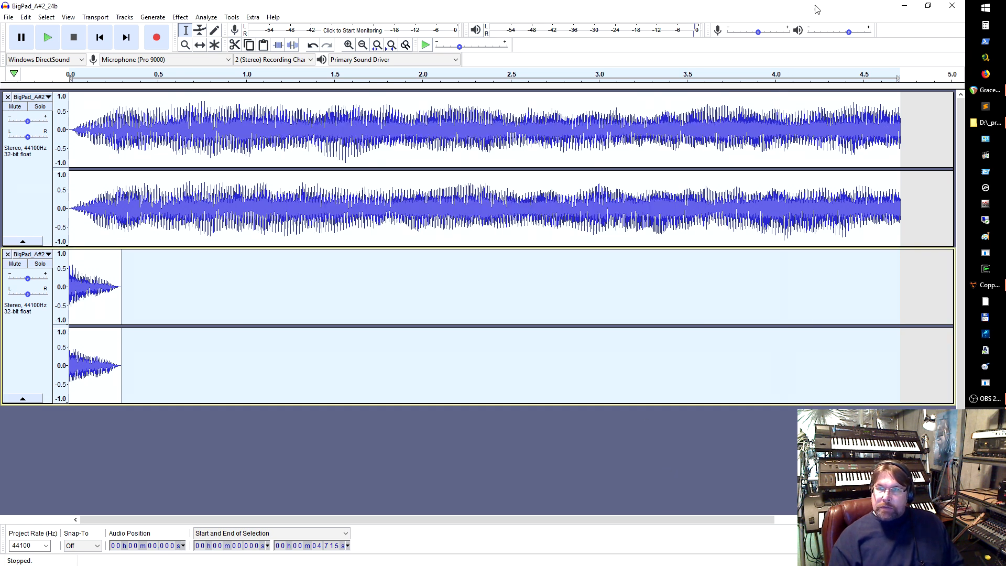
# - Minimize the BigPad_A#2_24b project and switch to the empty BigPad_stereo_looped_A#2 project window
pyautogui.click(905, 6)
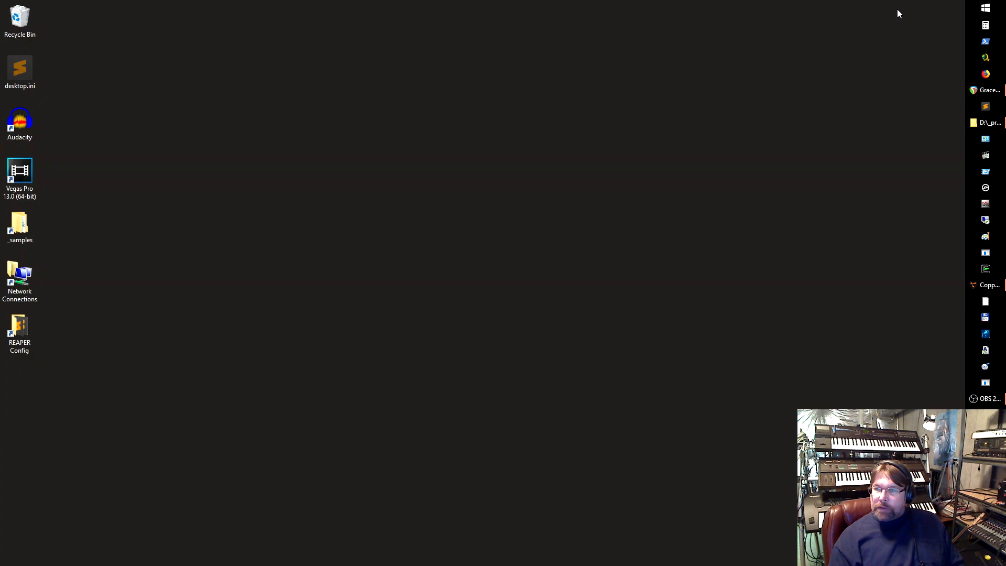
pyautogui.click(985, 429)
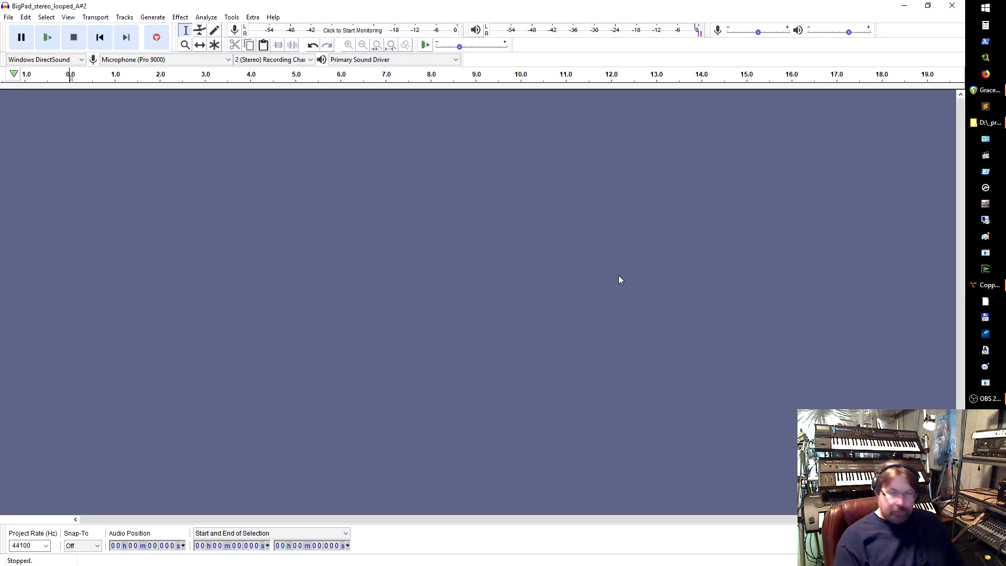
# - Open the exported BigPad_stereo_looped_A#2_2 file and audition it with looped playback
pyautogui.hotkey('ctrl', 'o')
pyautogui.click(345, 131)
pyautogui.click(776, 446)
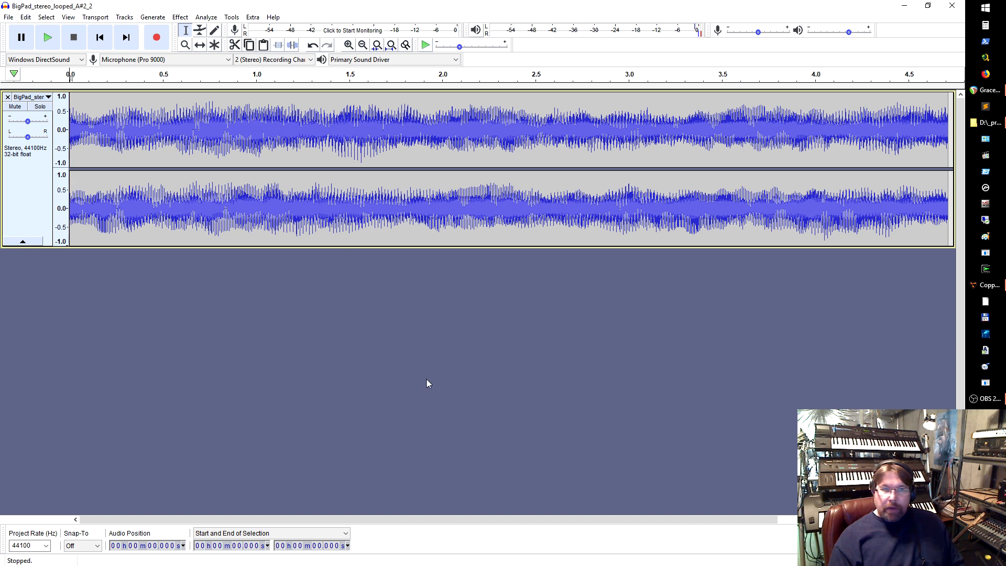
pyautogui.hotkey('shift', 'space')
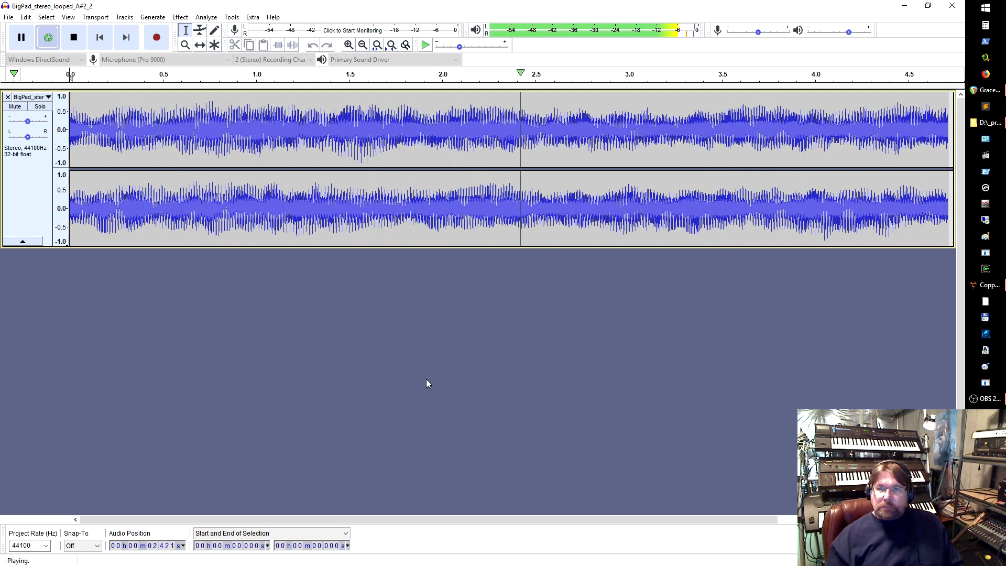
pyautogui.press('space')
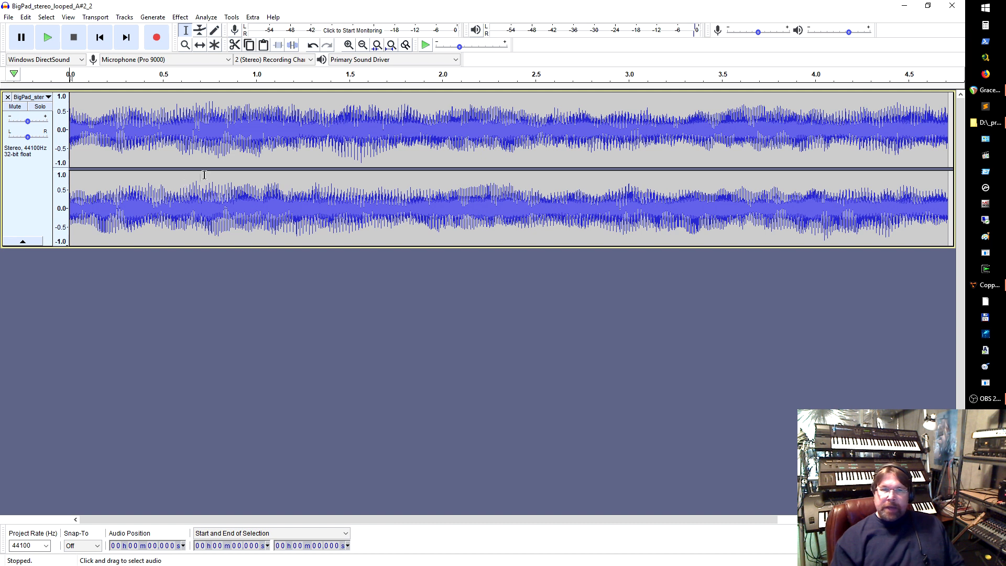
pyautogui.click(175, 177)
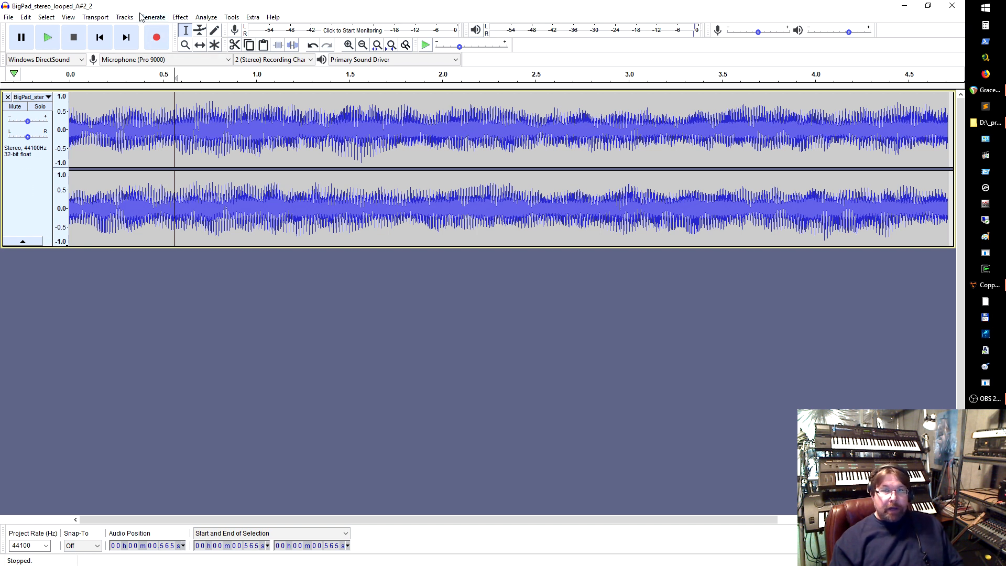
pyautogui.click(178, 19)
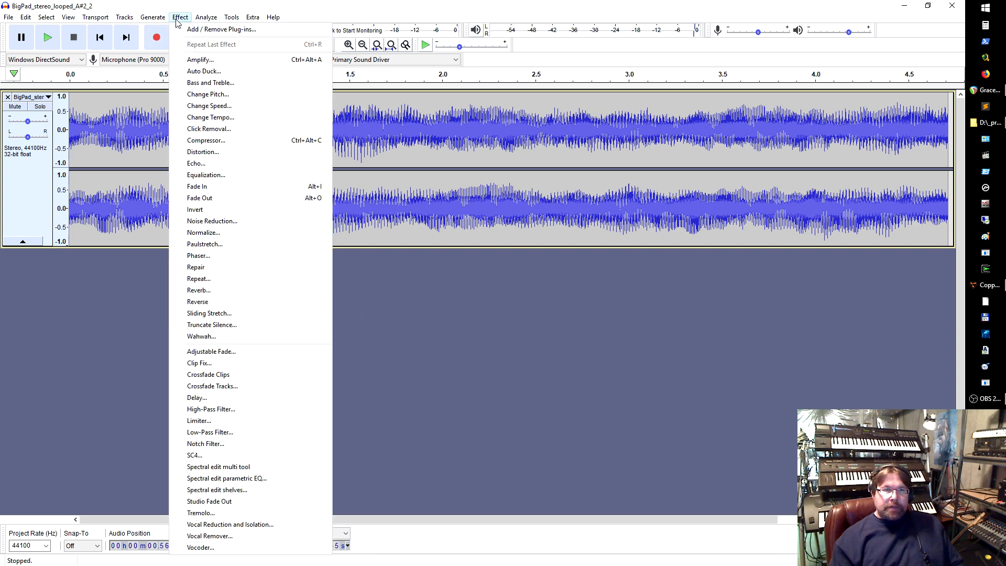
pyautogui.click(217, 140)
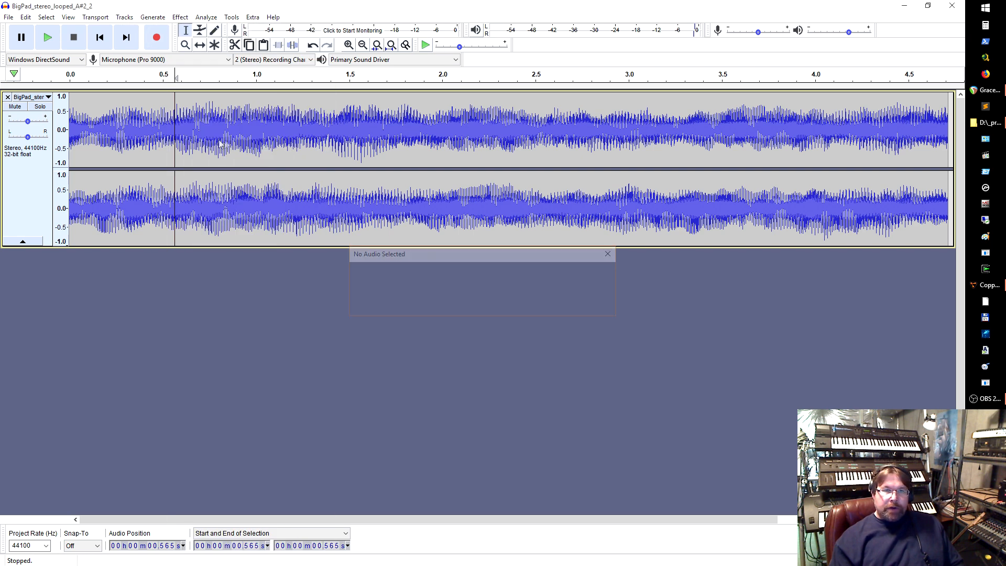
pyautogui.click(557, 304)
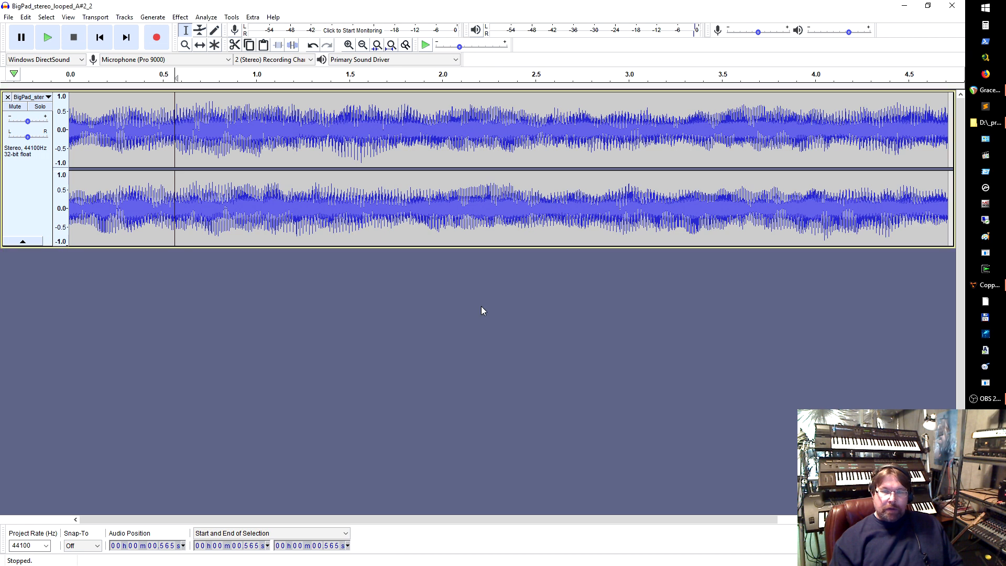
# - Compress the whole track with a -60 dB threshold, 10:1 ratio, 0.20 s attack, 1.0 s release, make-up gain and peak-based compression
pyautogui.hotkey('ctrl', 'a')
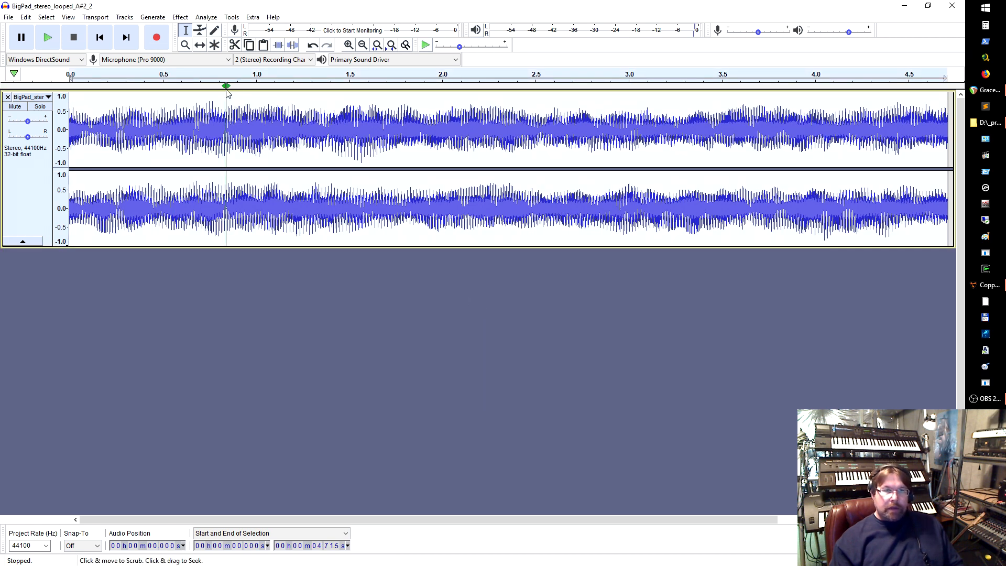
pyautogui.click(168, 19)
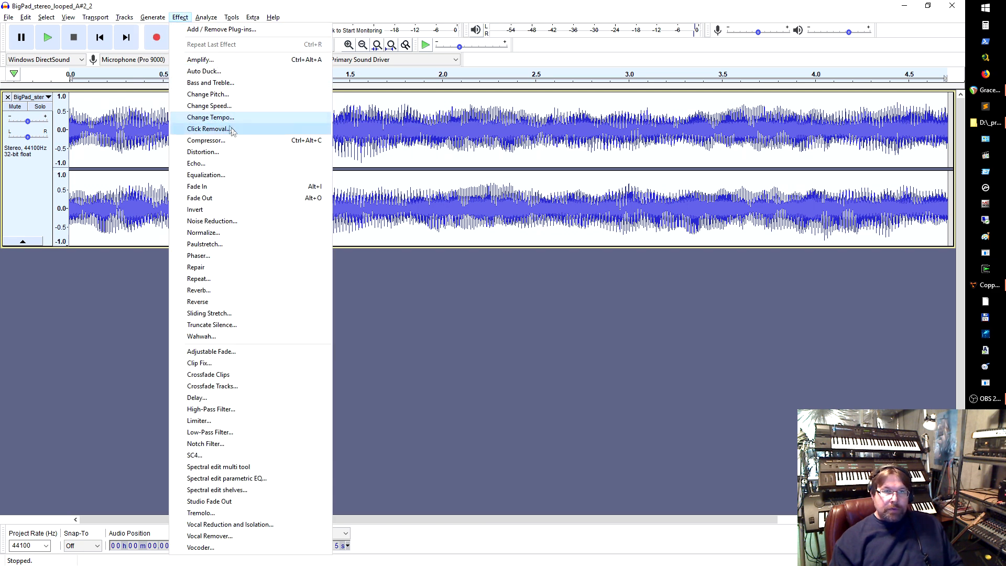
pyautogui.click(186, 17)
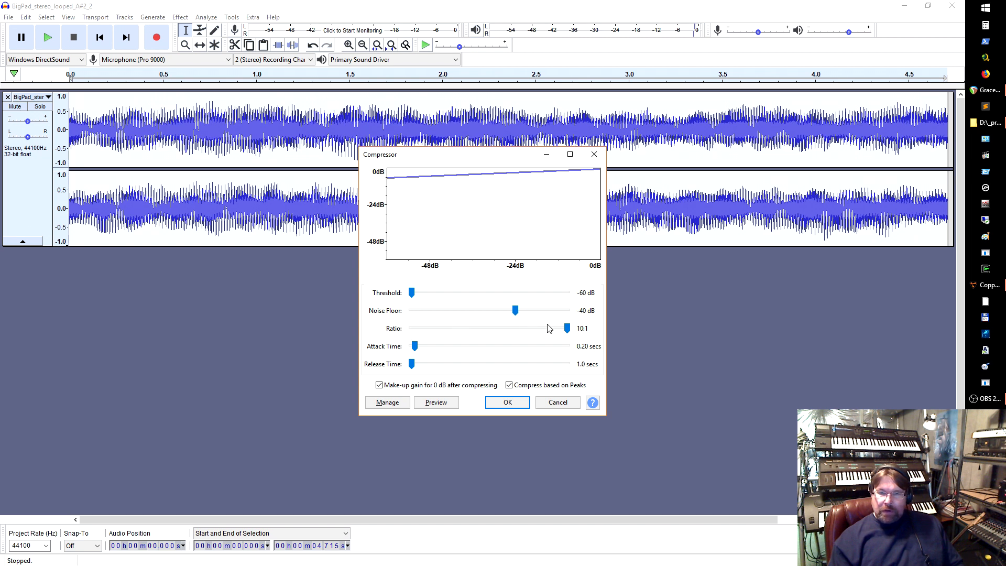
pyautogui.click(568, 333)
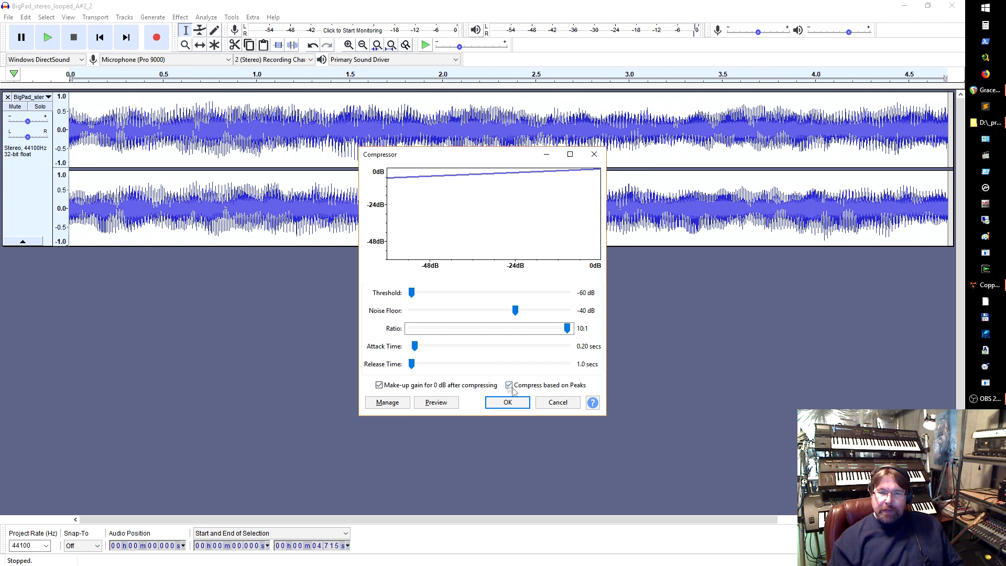
pyautogui.click(506, 403)
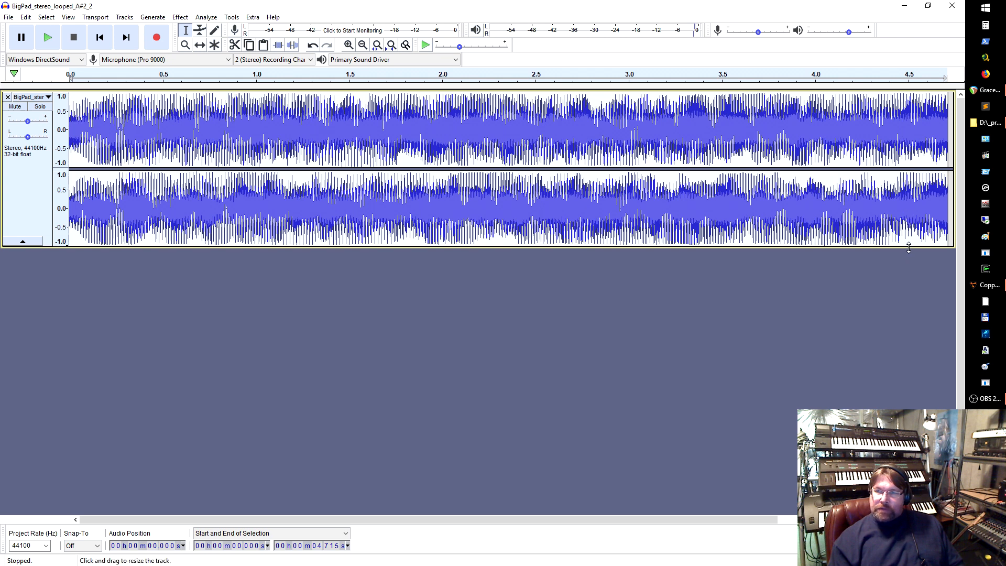
# - Audition the compressed track with looped playback
pyautogui.click(412, 335)
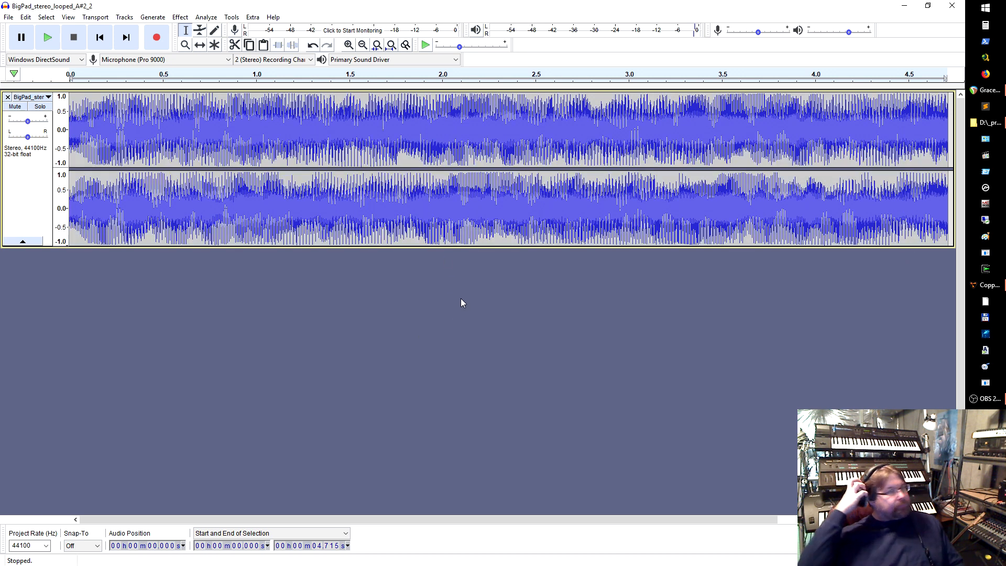
pyautogui.press('shift')
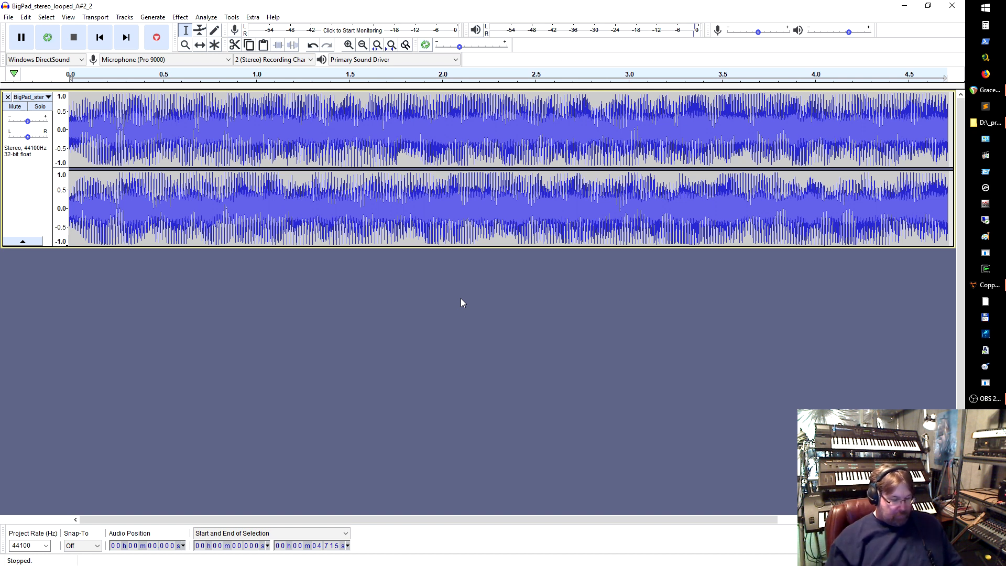
pyautogui.hotkey('shift', 'space')
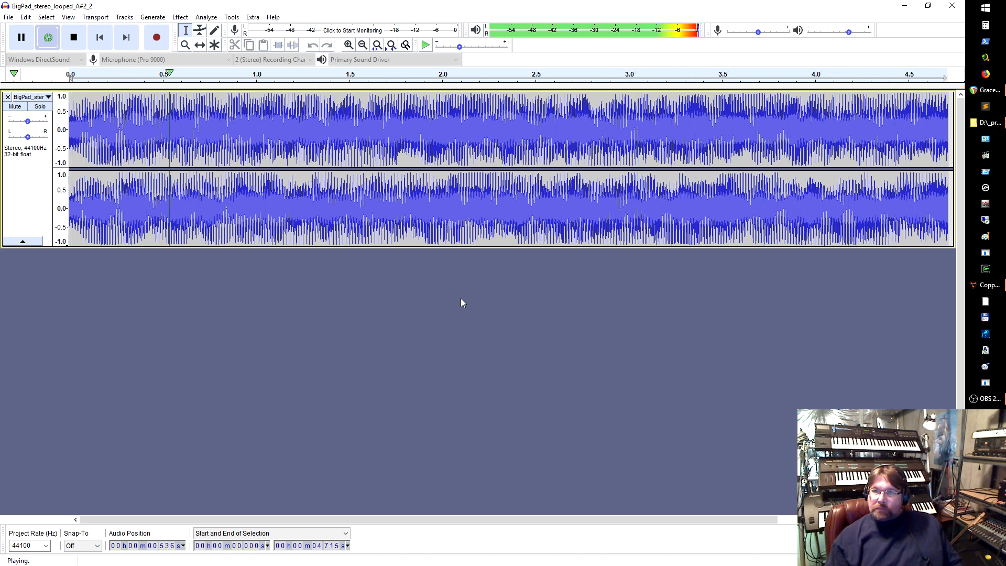
pyautogui.press('space')
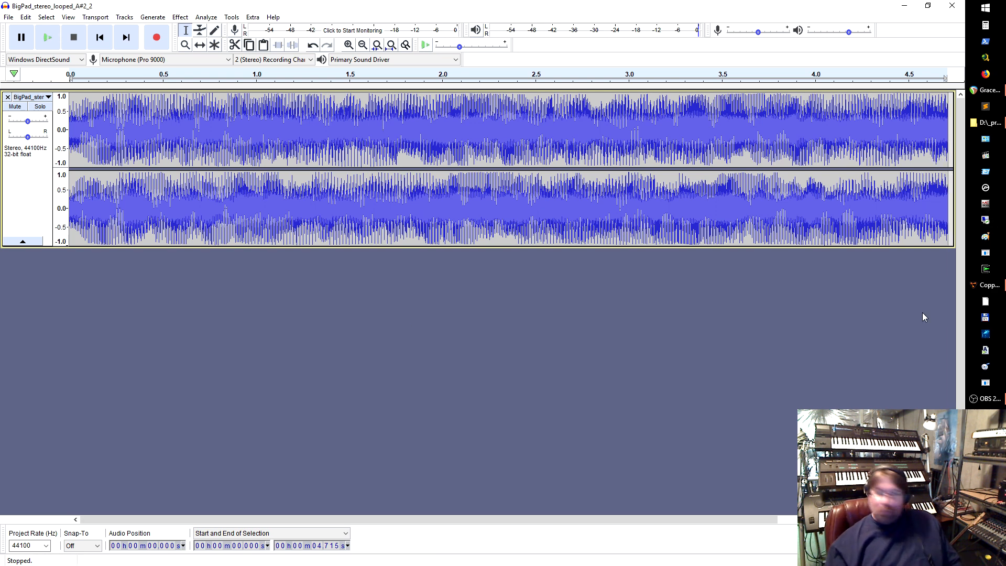
# - Inspect the final samples at the end of the compressed clip at sample level
pyautogui.keyDown('ctrl'); pyautogui.scroll(3, 922, 312); pyautogui.keyUp('ctrl')
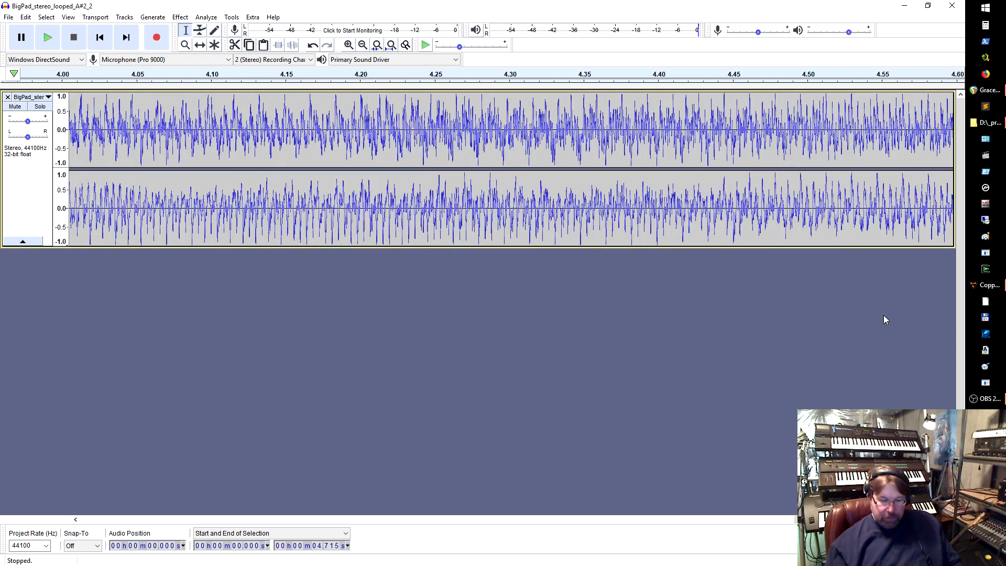
pyautogui.hscroll(3, 886, 315)
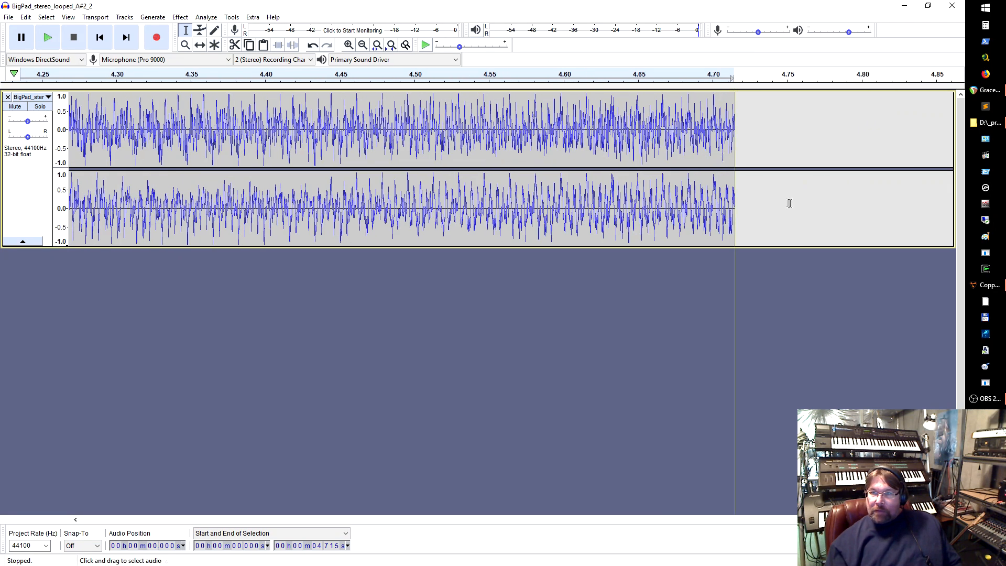
pyautogui.keyDown('ctrl'); pyautogui.scroll(8, 784, 212); pyautogui.keyUp('ctrl')
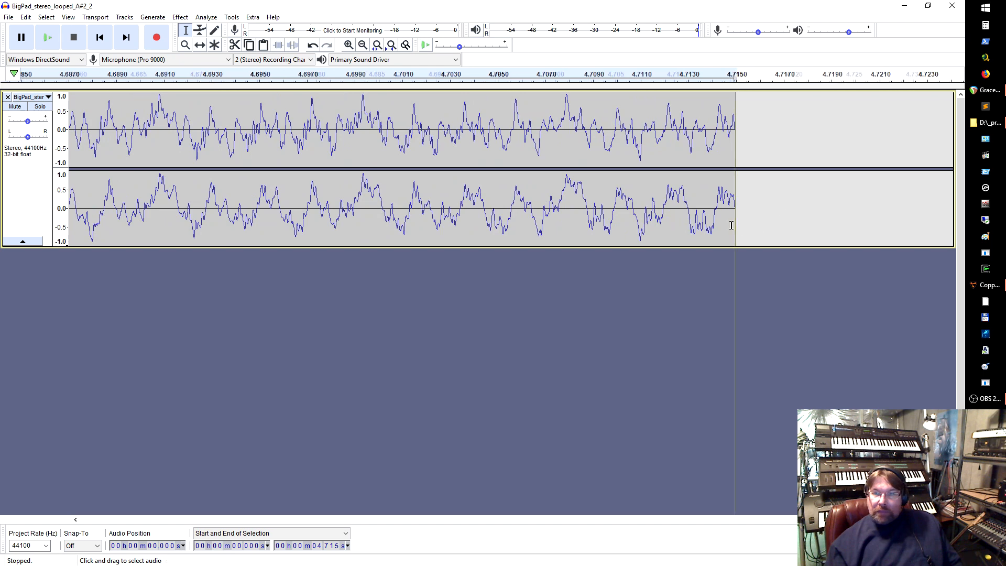
pyautogui.keyDown('ctrl'); pyautogui.scroll(3, 759, 231); pyautogui.keyUp('ctrl')
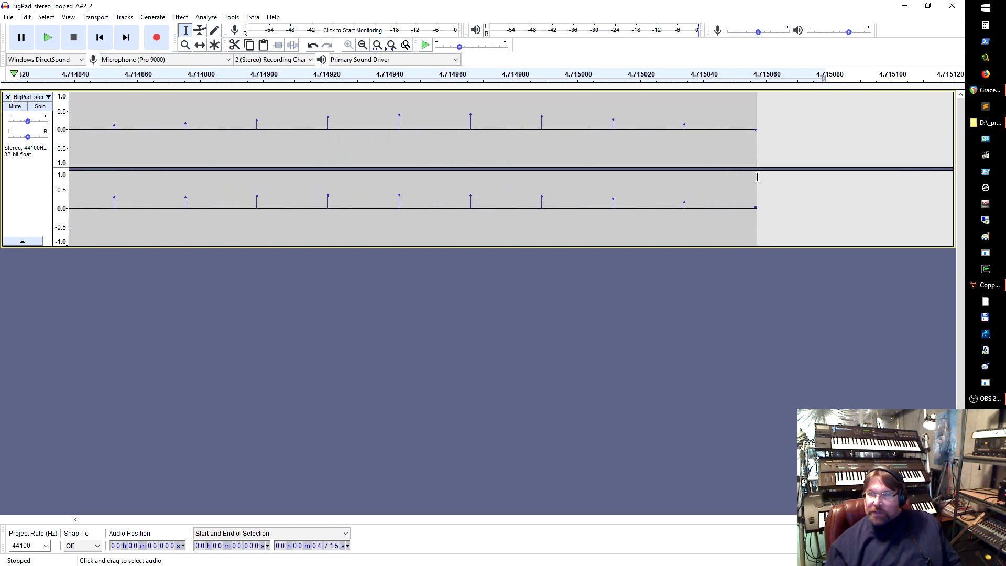
pyautogui.click(753, 209)
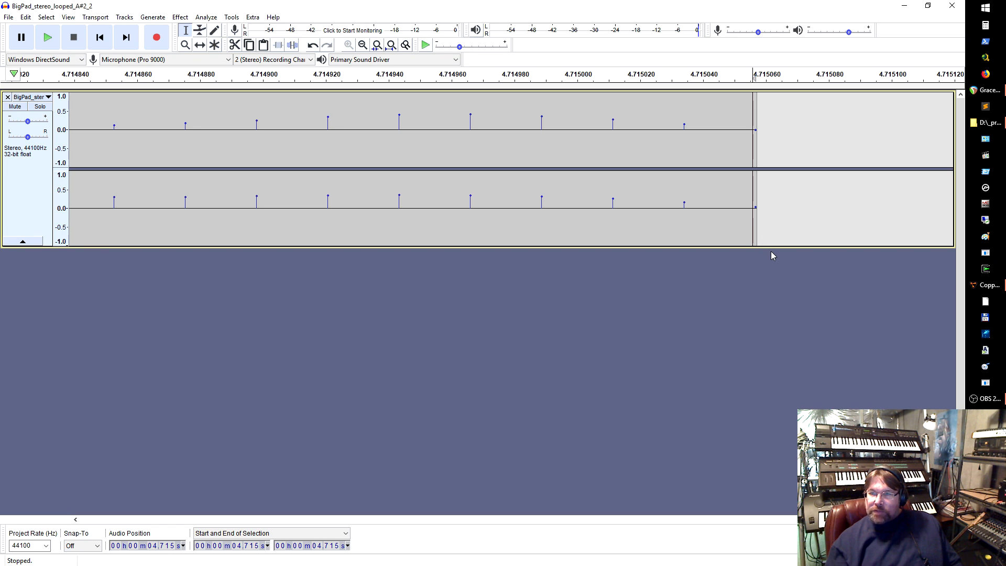
pyautogui.keyDown('ctrl'); pyautogui.scroll(-16, 379, 326); pyautogui.keyUp('ctrl')
pyautogui.keyDown('ctrl'); pyautogui.scroll(1, 378, 327); pyautogui.keyUp('ctrl')
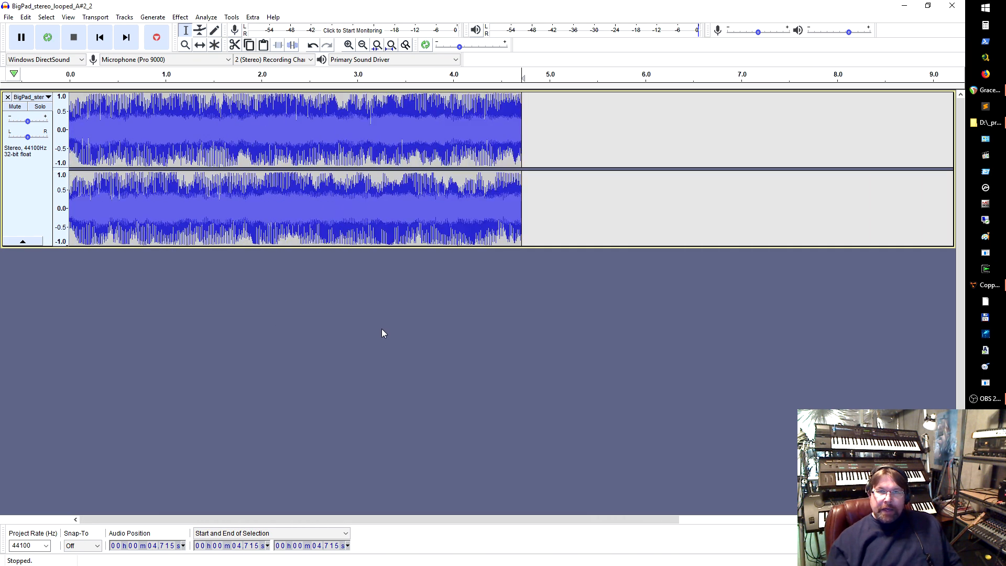
# - Undo the compression of the track and clear the audio selection
pyautogui.hotkey('ctrl', 'a')
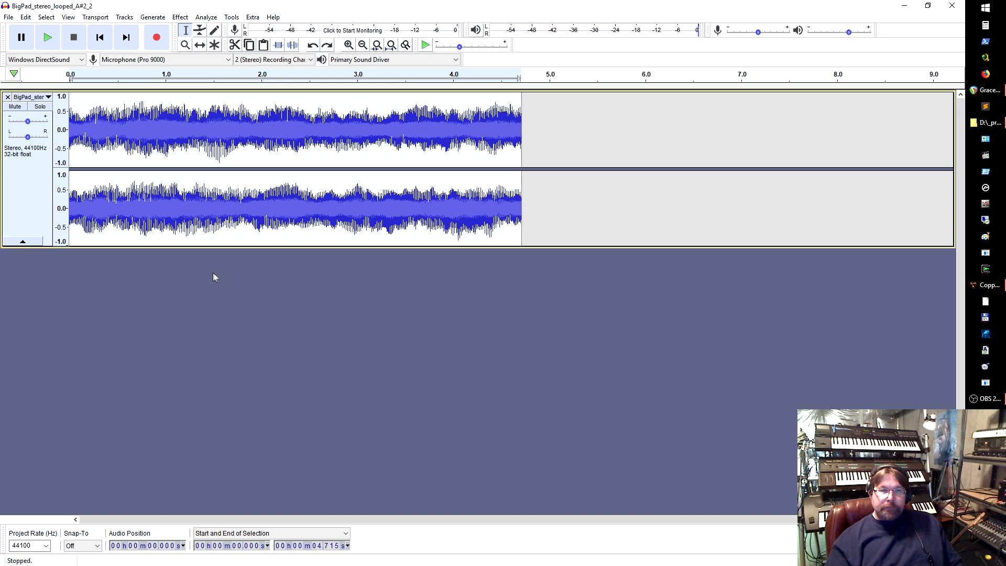
pyautogui.hotkey('ctrl', 'a')
pyautogui.click(311, 220)
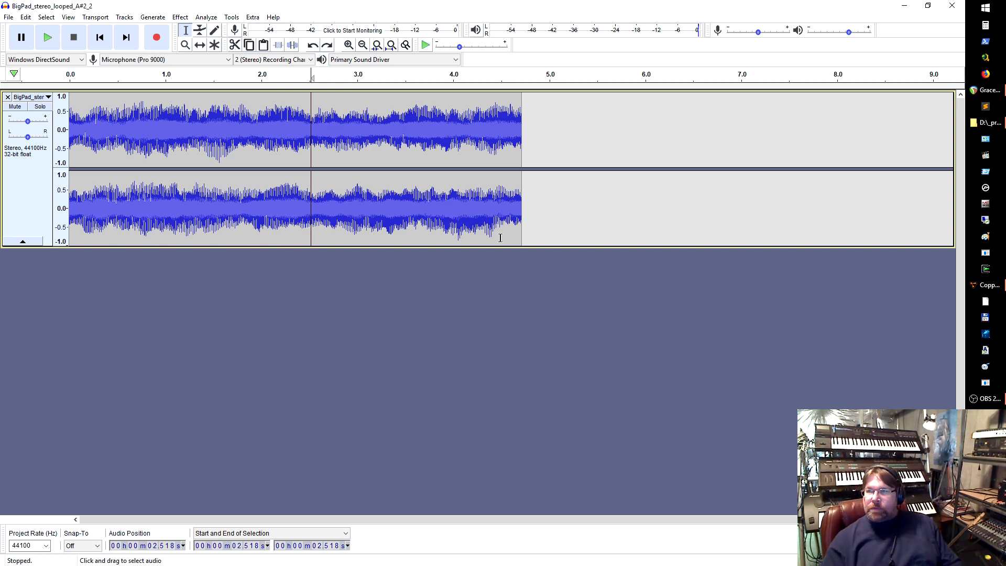
# - Switch to the GraceSampler project in REAPER and open the Grace sampler from track 1's effects
pyautogui.click(985, 99)
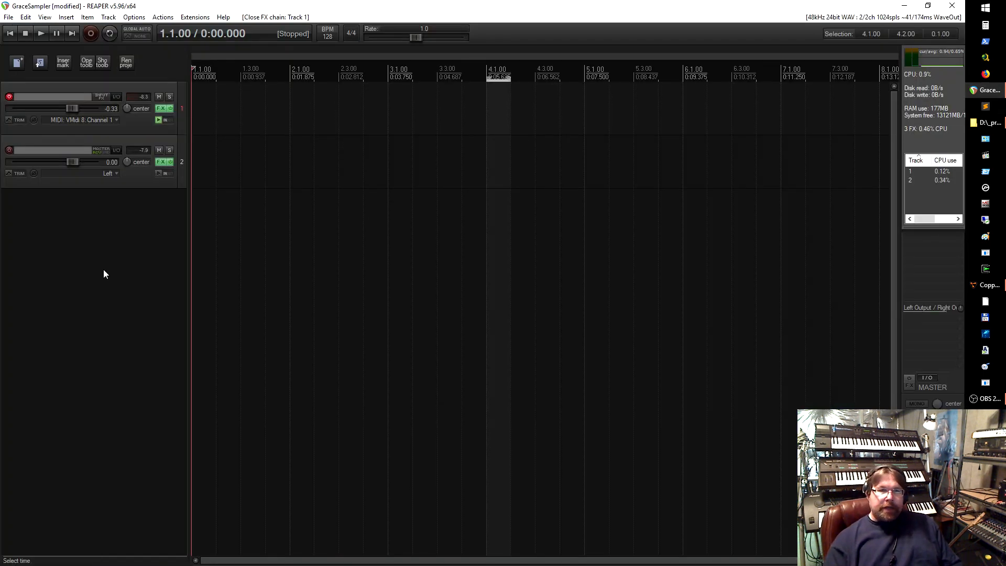
pyautogui.click(126, 88)
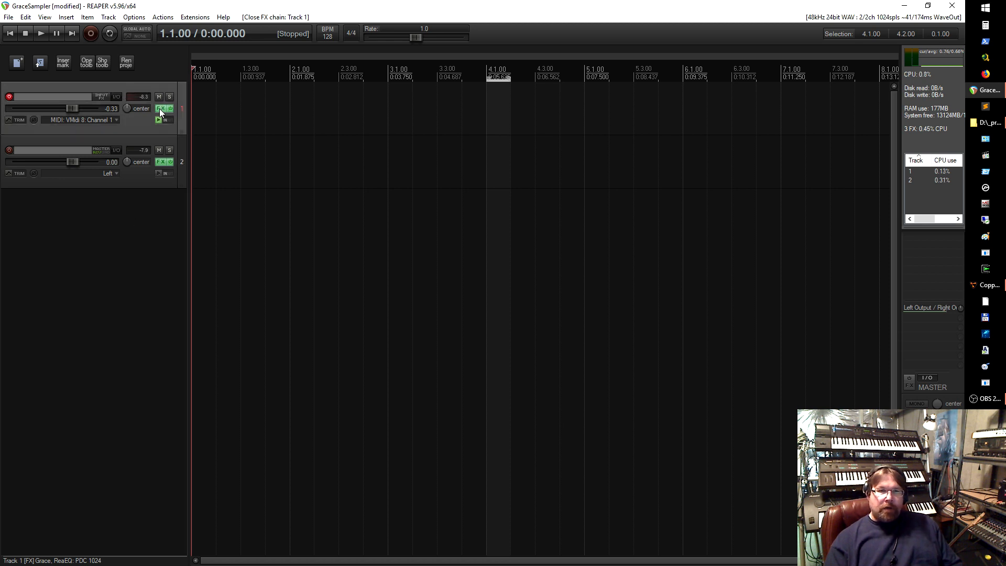
pyautogui.click(161, 110)
pyautogui.doubleClick(248, 118)
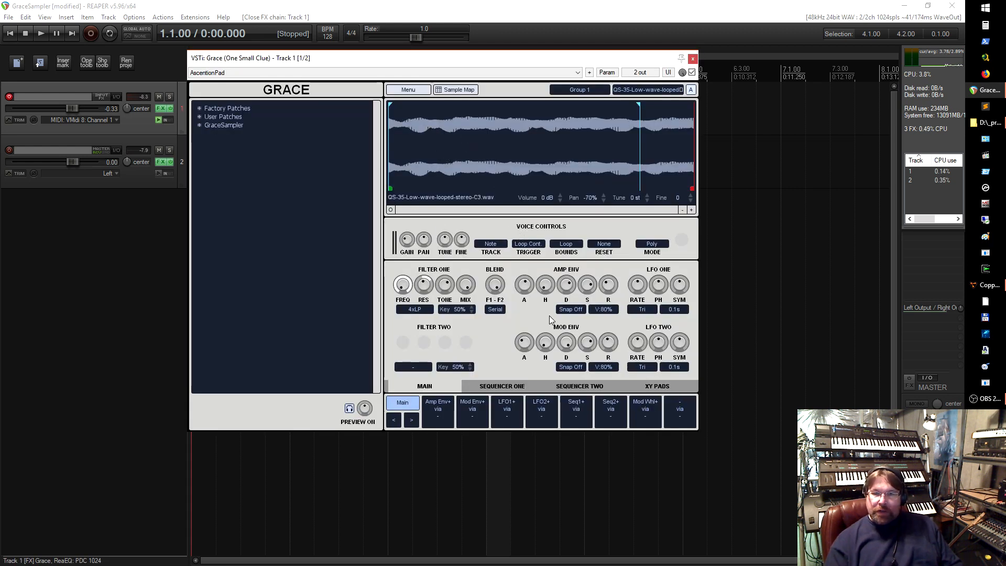
pyautogui.moveTo(401, 59); pyautogui.dragTo(495, 105)
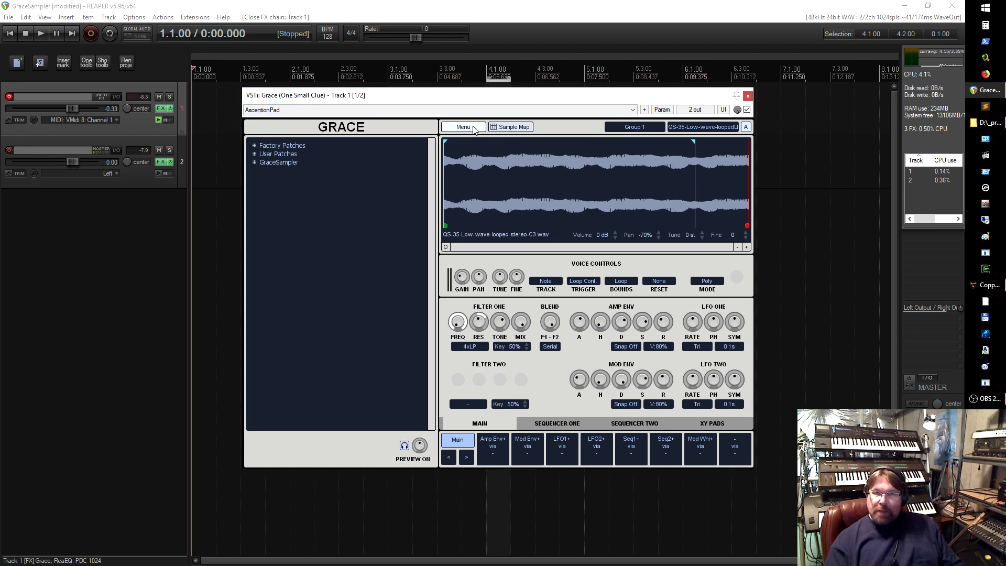
# - Examine the sample map and the key group list of the AscentionPad patch
pyautogui.click(506, 128)
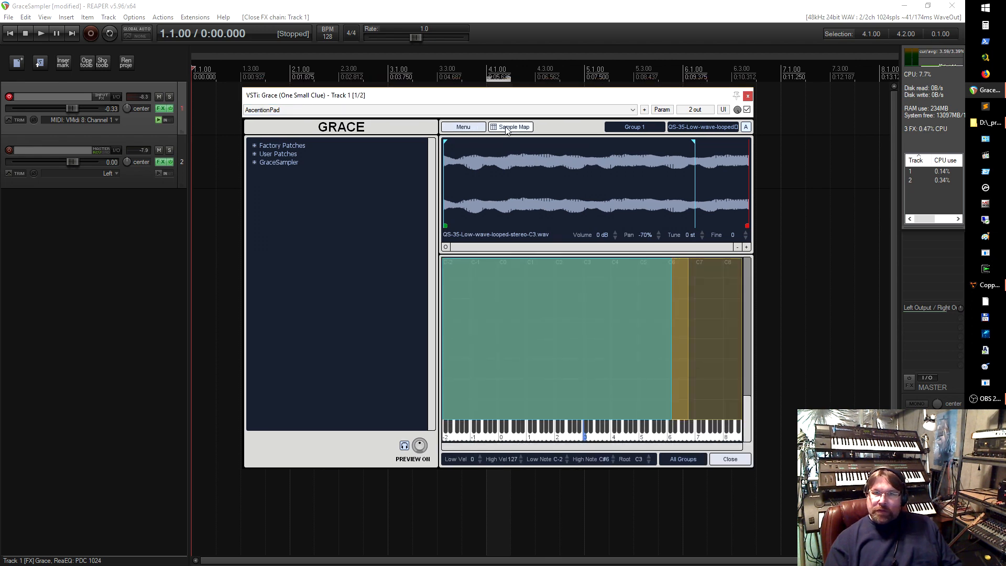
pyautogui.click(656, 131)
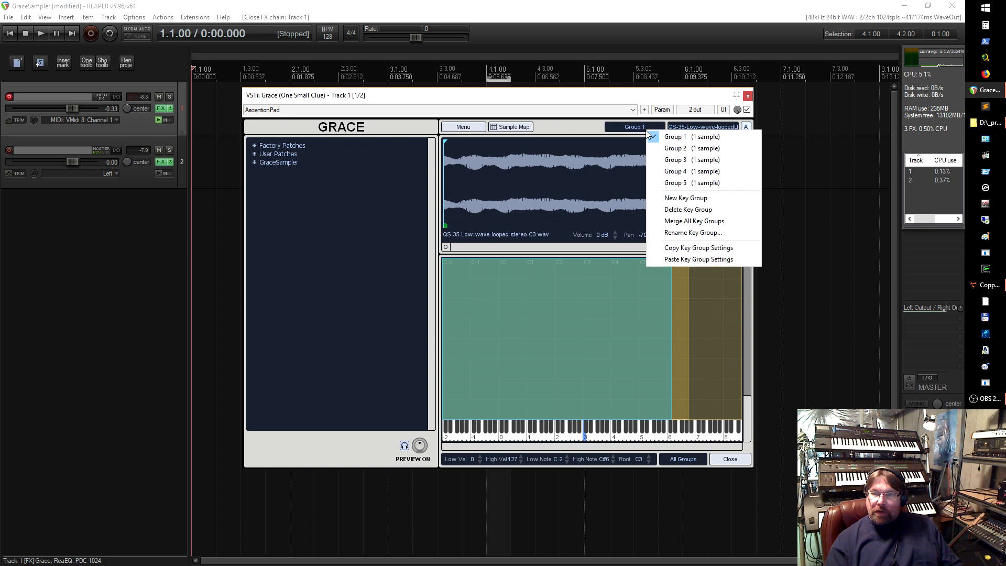
pyautogui.moveTo(594, 101)
pyautogui.mouseDown()
pyautogui.moveTo(611, 101)
pyautogui.moveTo(600, 101)
pyautogui.mouseUp()
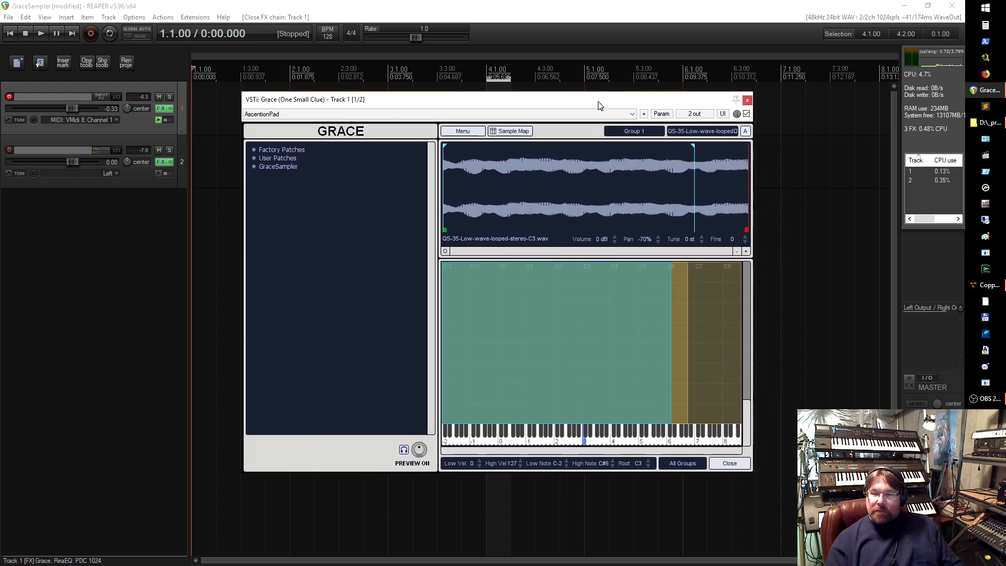
pyautogui.click(506, 133)
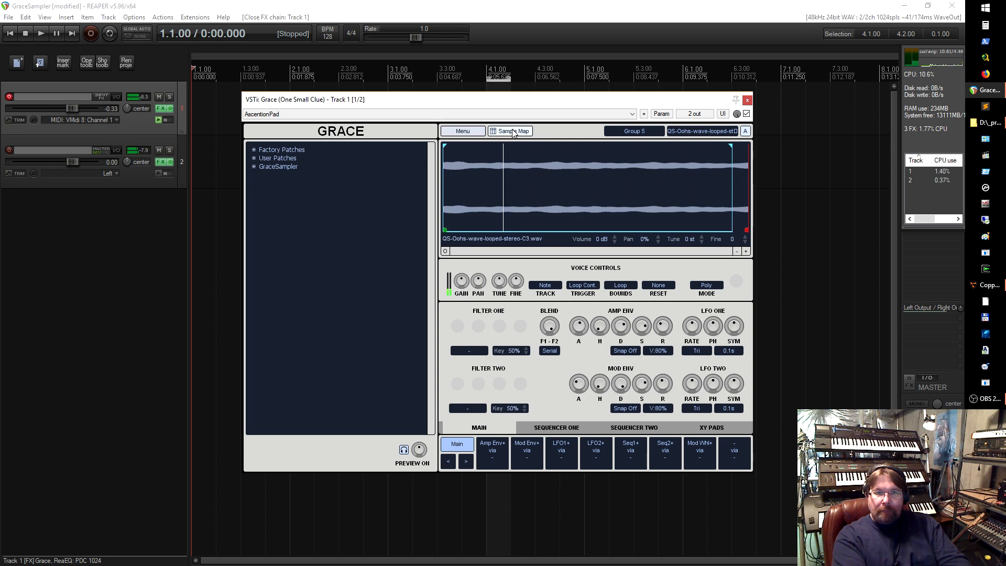
# - Check the TAL Reverb settings on track 2, close its effects window and return to the Grace sampler
pyautogui.click(161, 162)
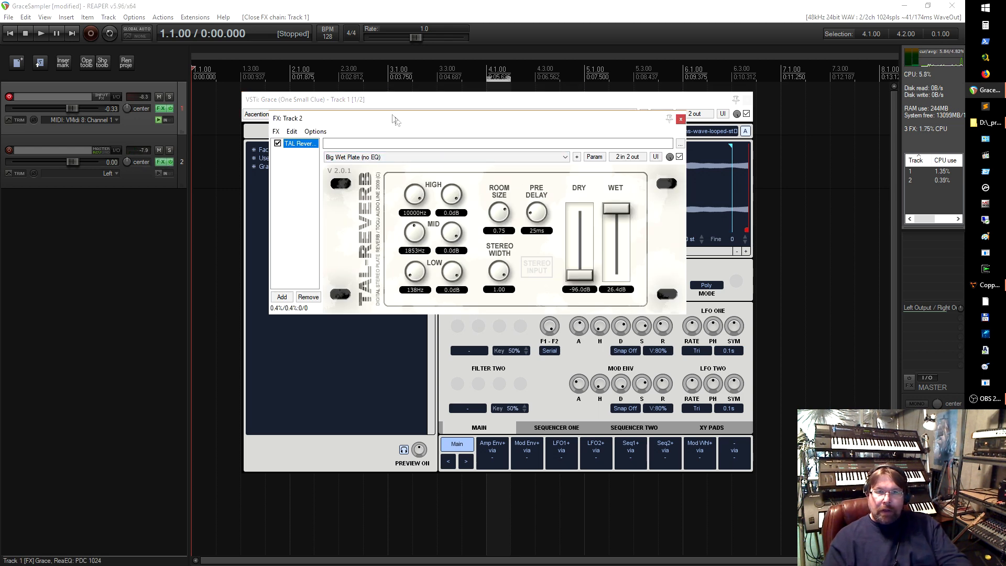
pyautogui.moveTo(404, 118); pyautogui.dragTo(205, 223)
pyautogui.click(488, 221)
pyautogui.moveTo(395, 104); pyautogui.dragTo(417, 111)
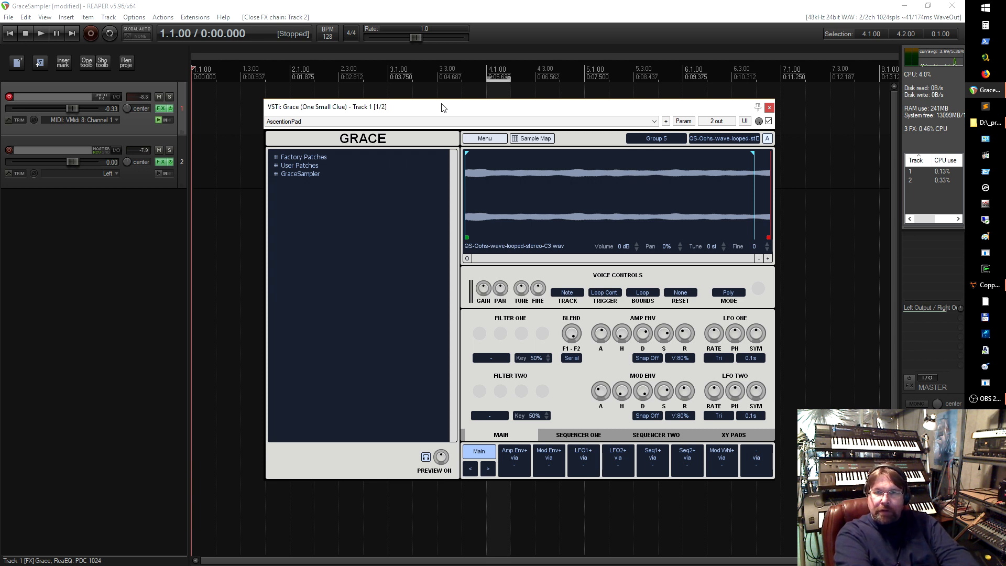
pyautogui.moveTo(443, 108); pyautogui.dragTo(436, 96)
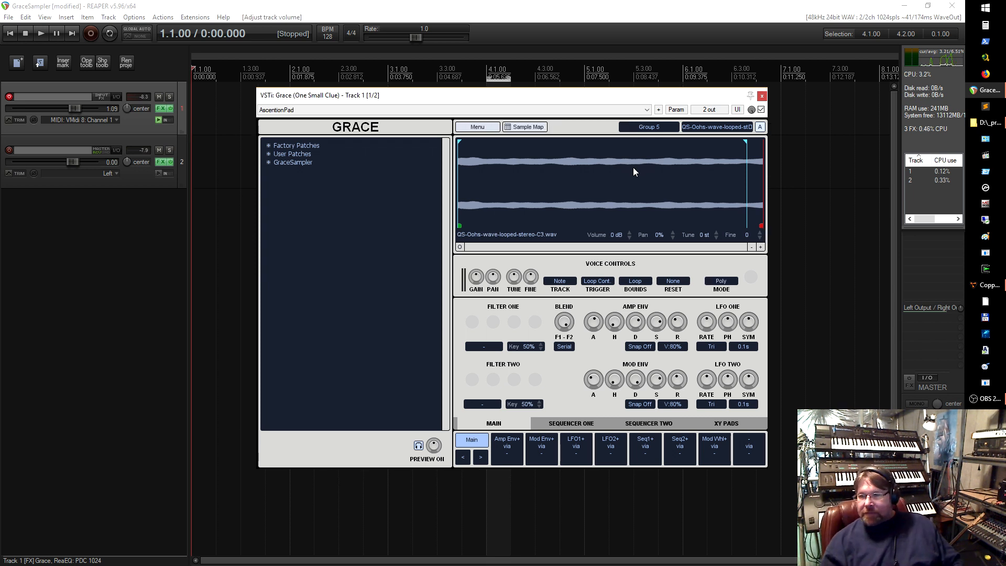